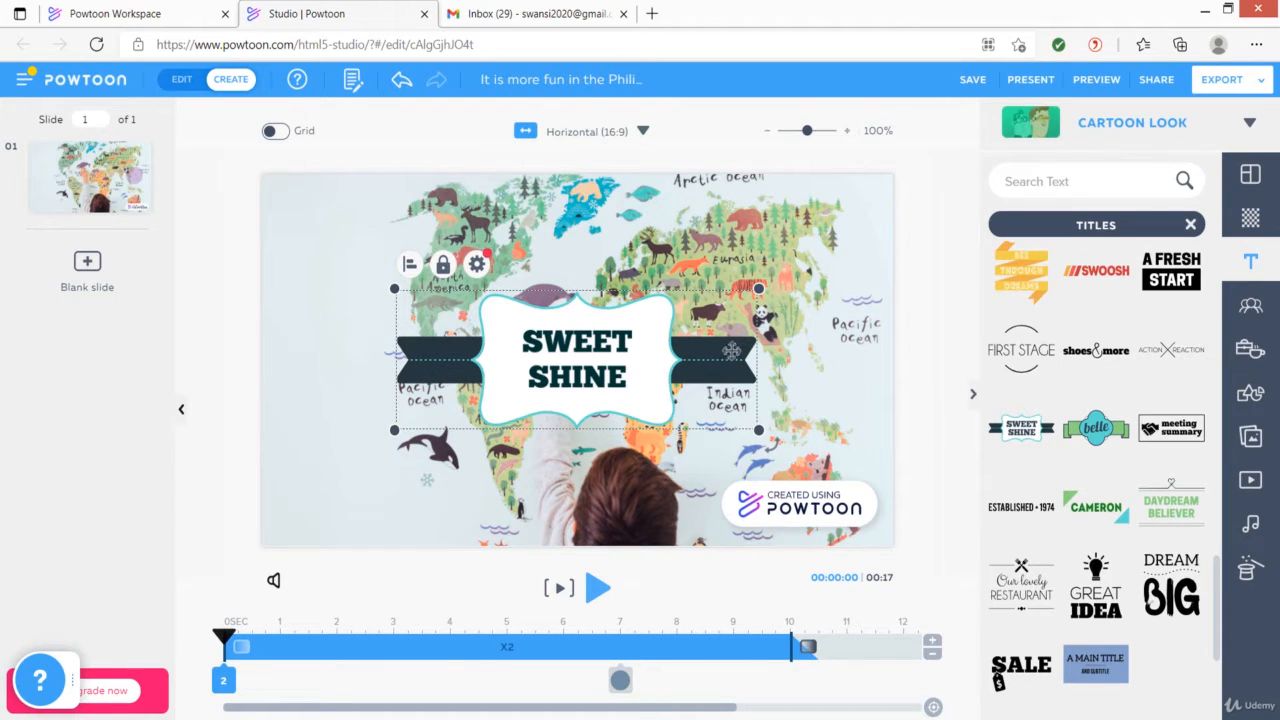
# Move the Sweet Shine title graphic to the slide's lower-left corner and resize it smaller
pyautogui.moveTo(724, 356); pyautogui.dragTo(605, 458)
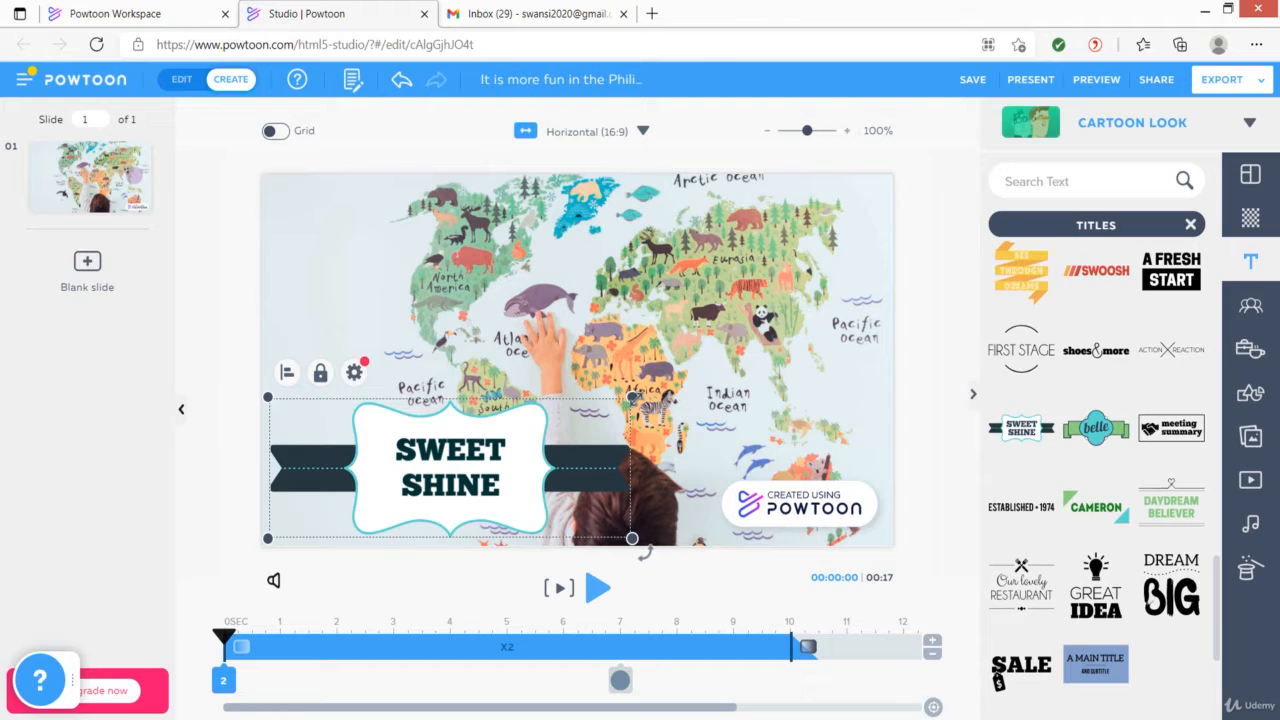
pyautogui.moveTo(632, 397); pyautogui.dragTo(515, 465)
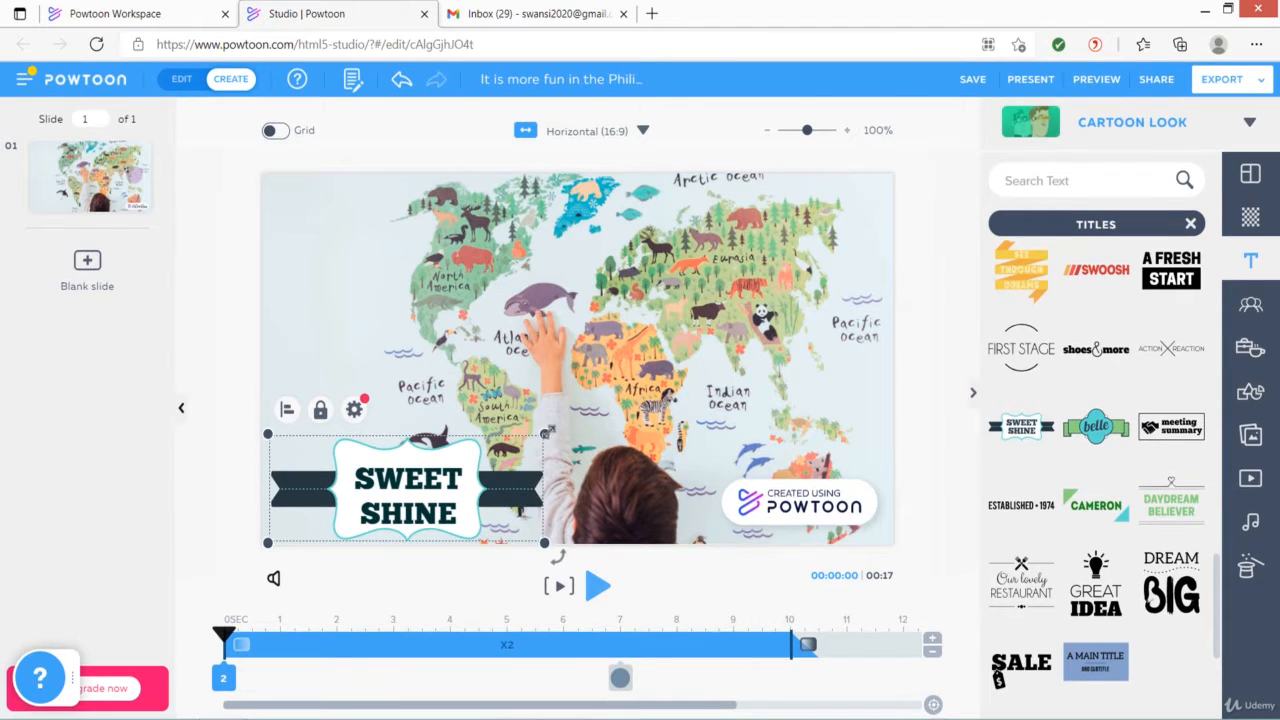
pyautogui.moveTo(545, 433); pyautogui.dragTo(578, 421)
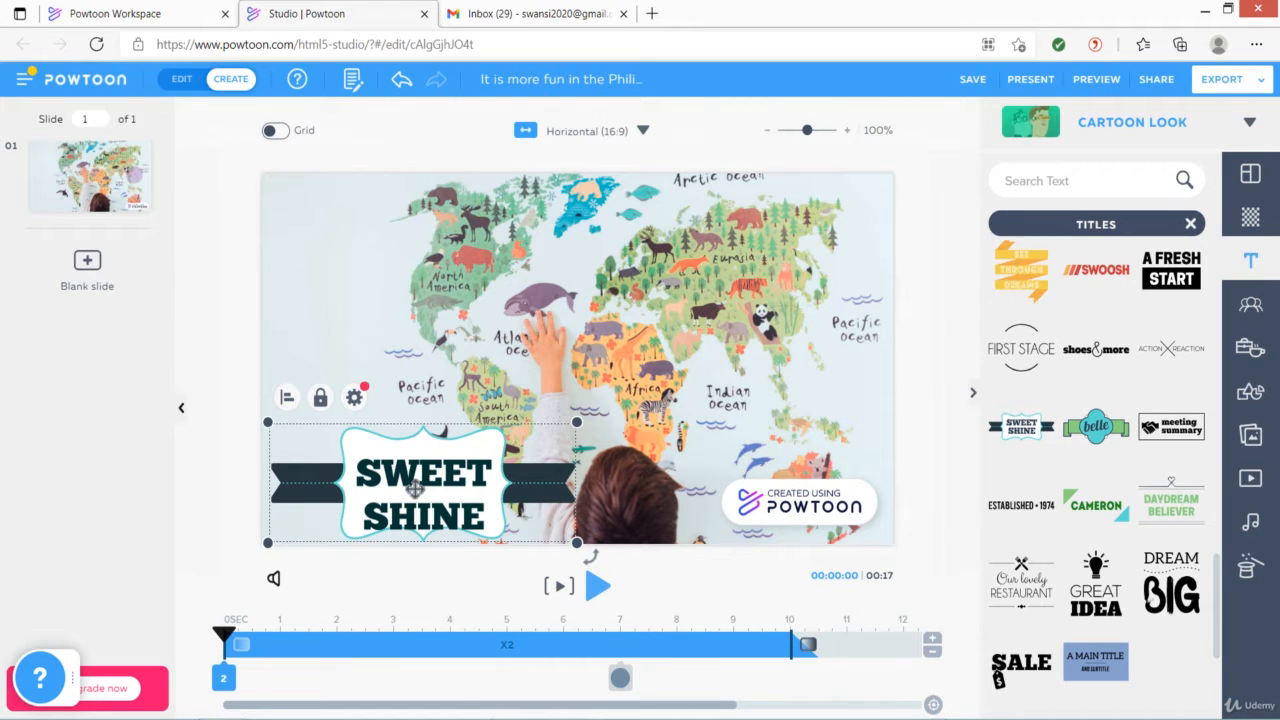
pyautogui.click(650, 476)
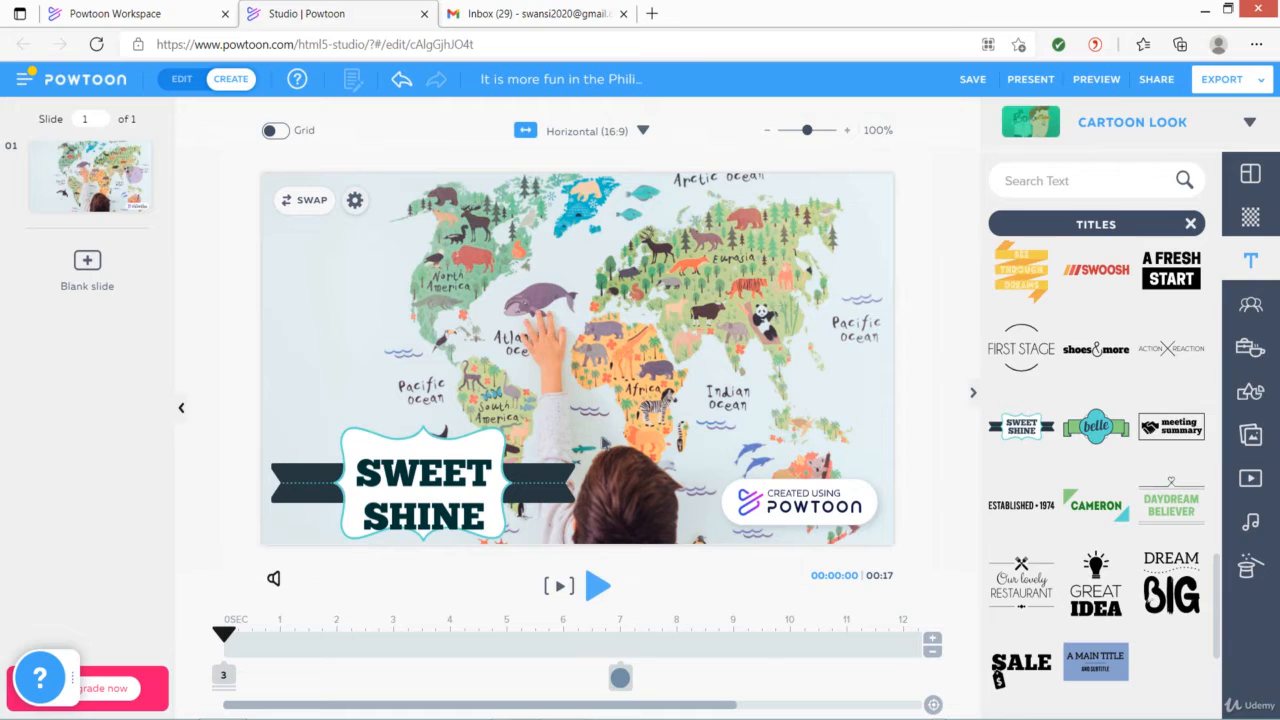
# Change the title text's font to the Cartoon style (Mr. Bubble Font)
pyautogui.click(428, 487)
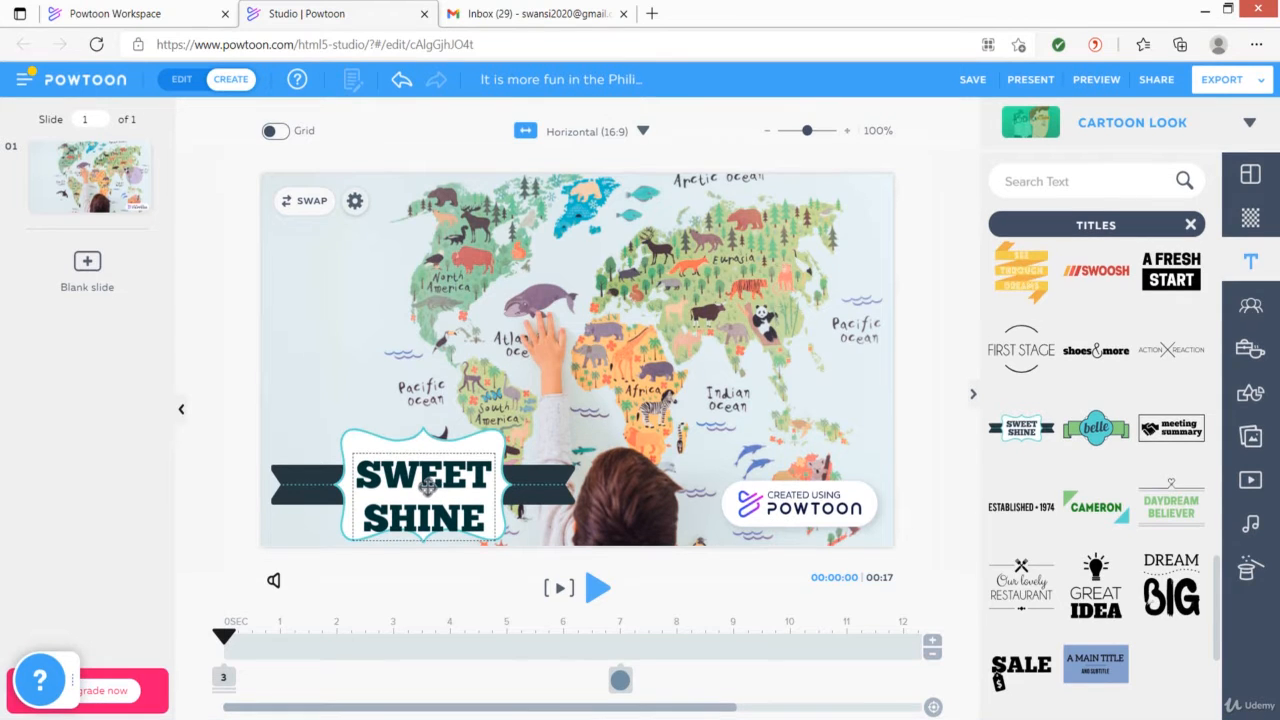
pyautogui.click(428, 487)
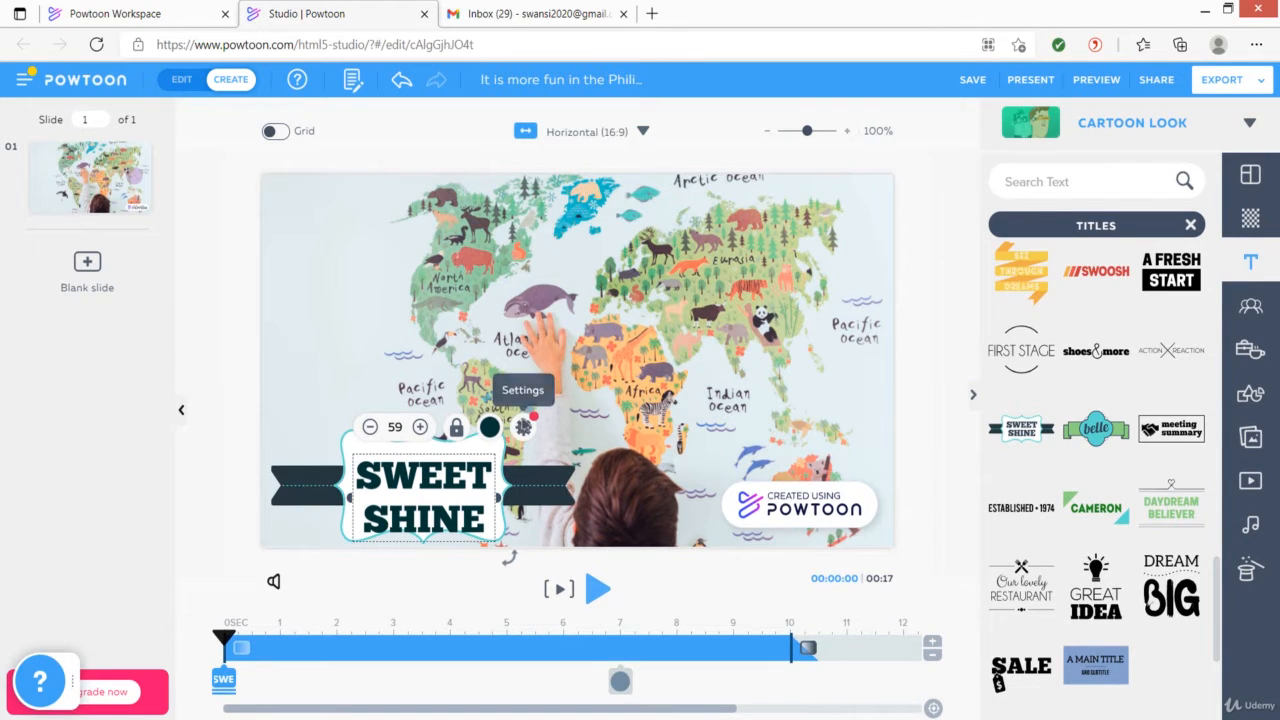
pyautogui.click(522, 427)
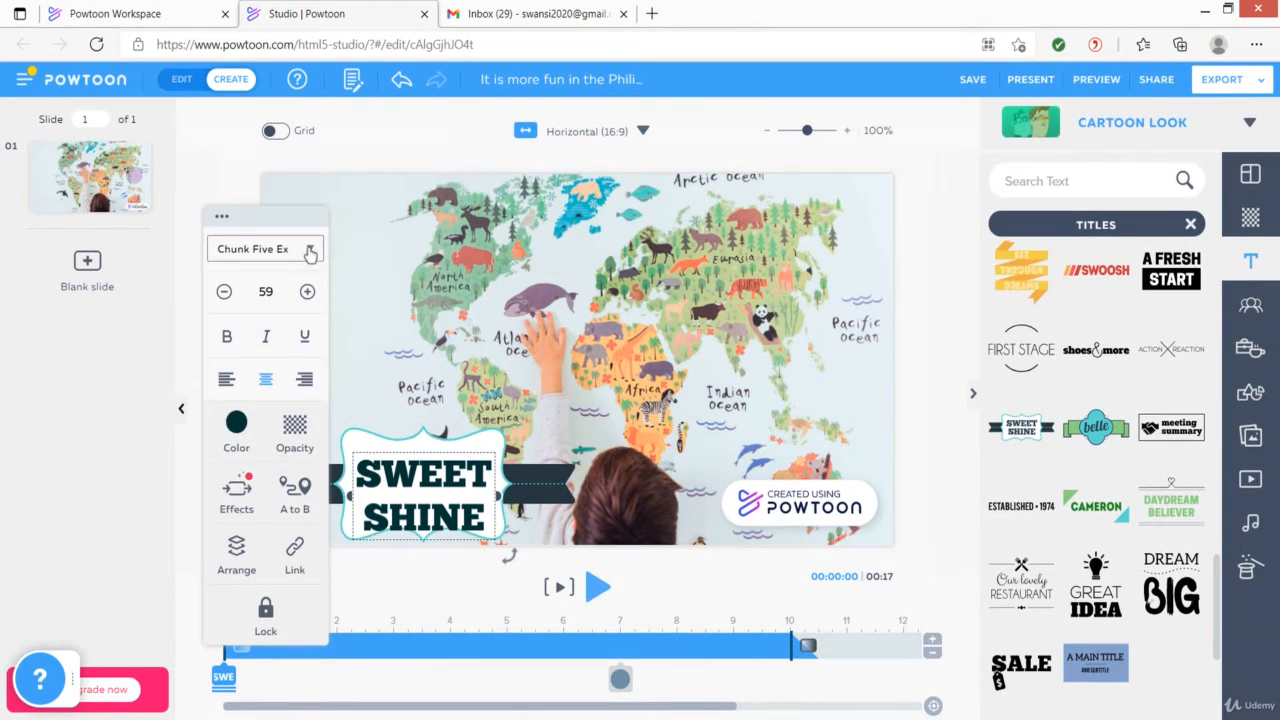
pyautogui.click(310, 252)
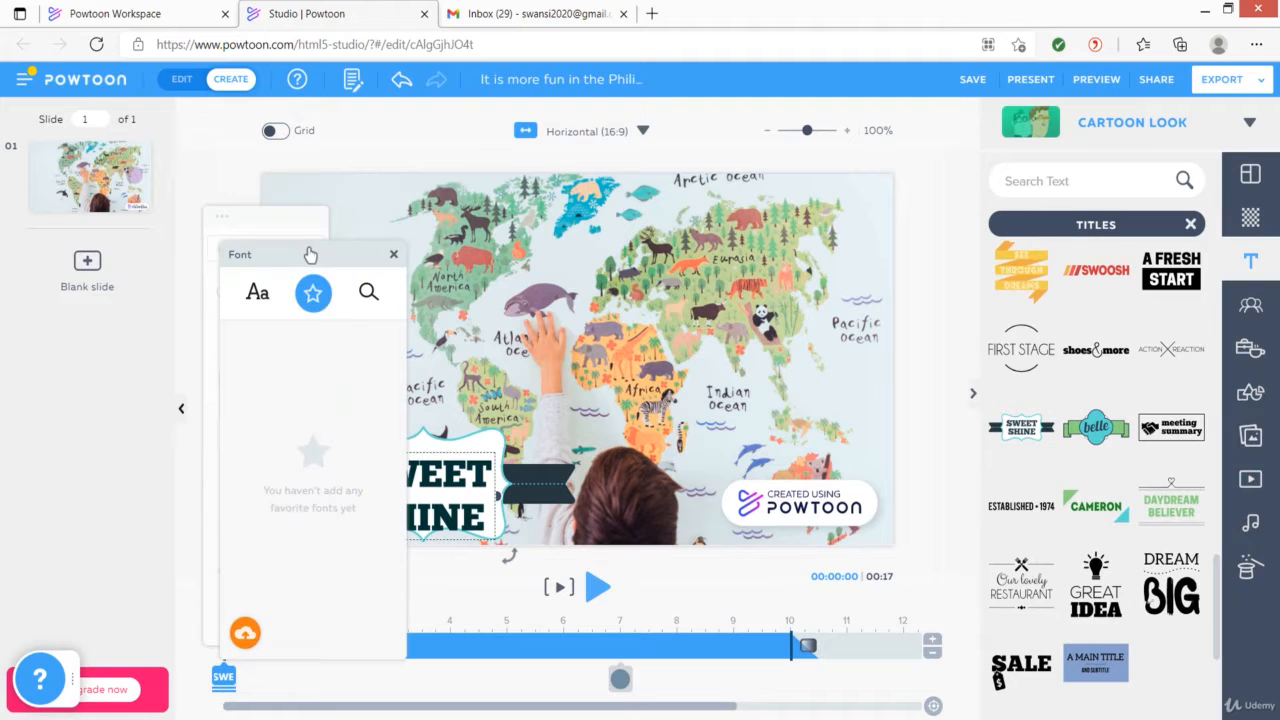
pyautogui.click(257, 292)
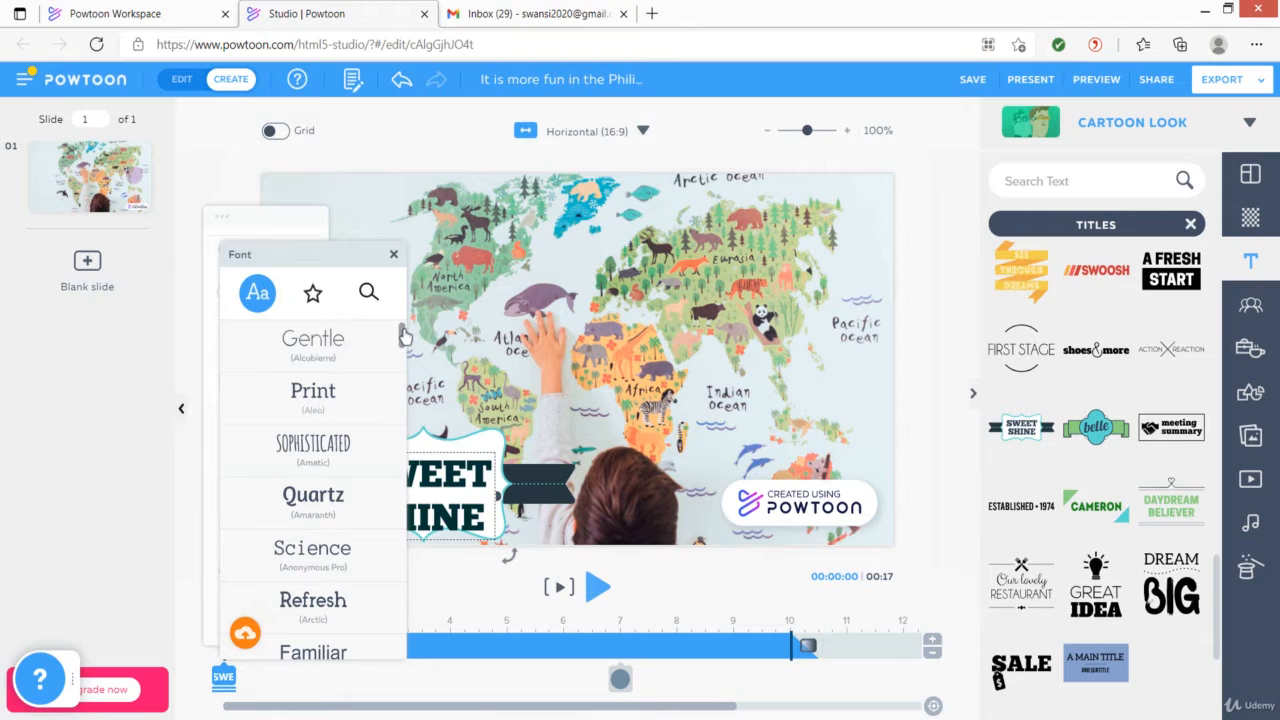
pyautogui.scroll(-2, 400, 325)
pyautogui.scroll(-6, 401, 343)
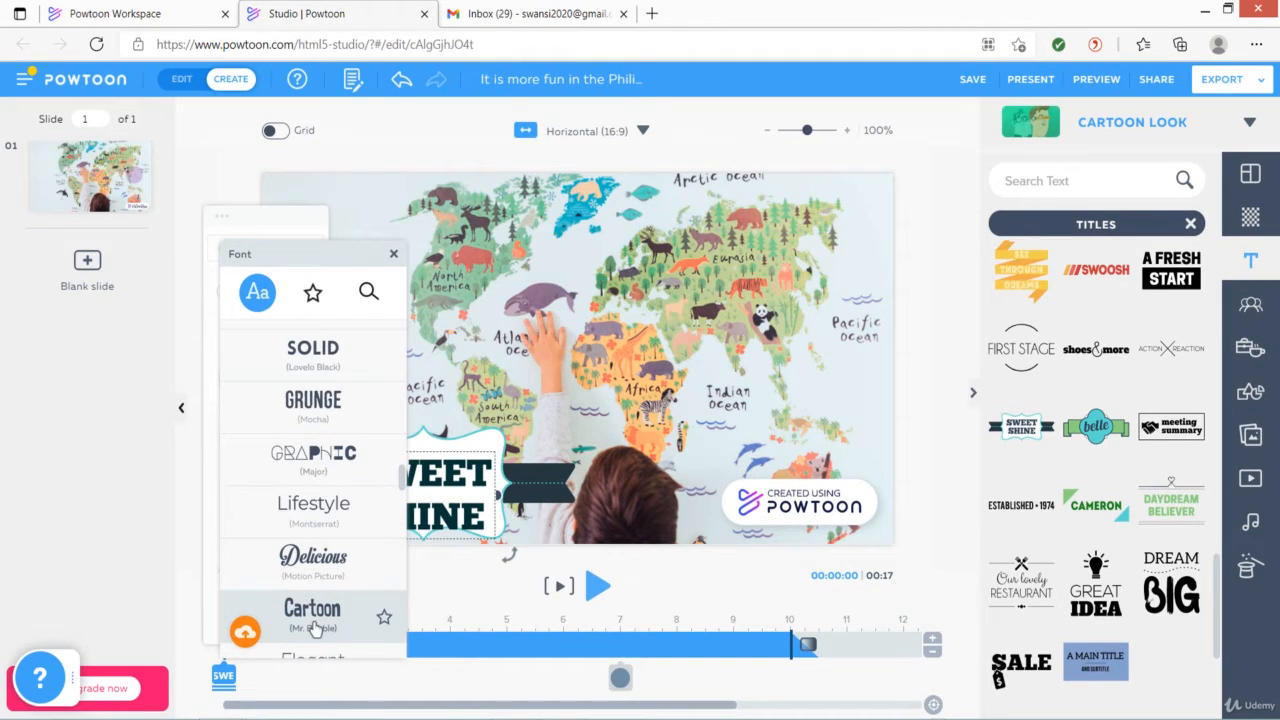
pyautogui.click(314, 628)
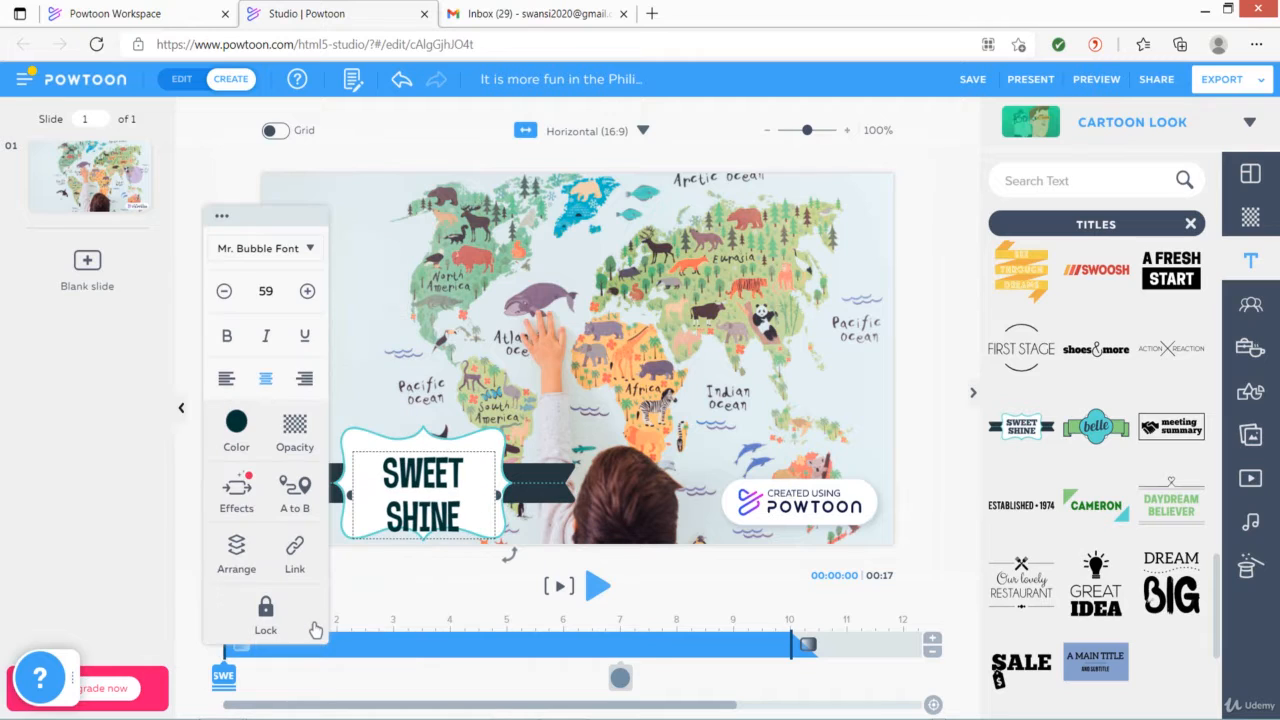
# Reduce the title font size to 39 and replace the text with "It is more fun in the Philippines"
pyautogui.click(223, 294)
pyautogui.click(223, 294)
pyautogui.click(223, 294)
pyautogui.click(223, 294)
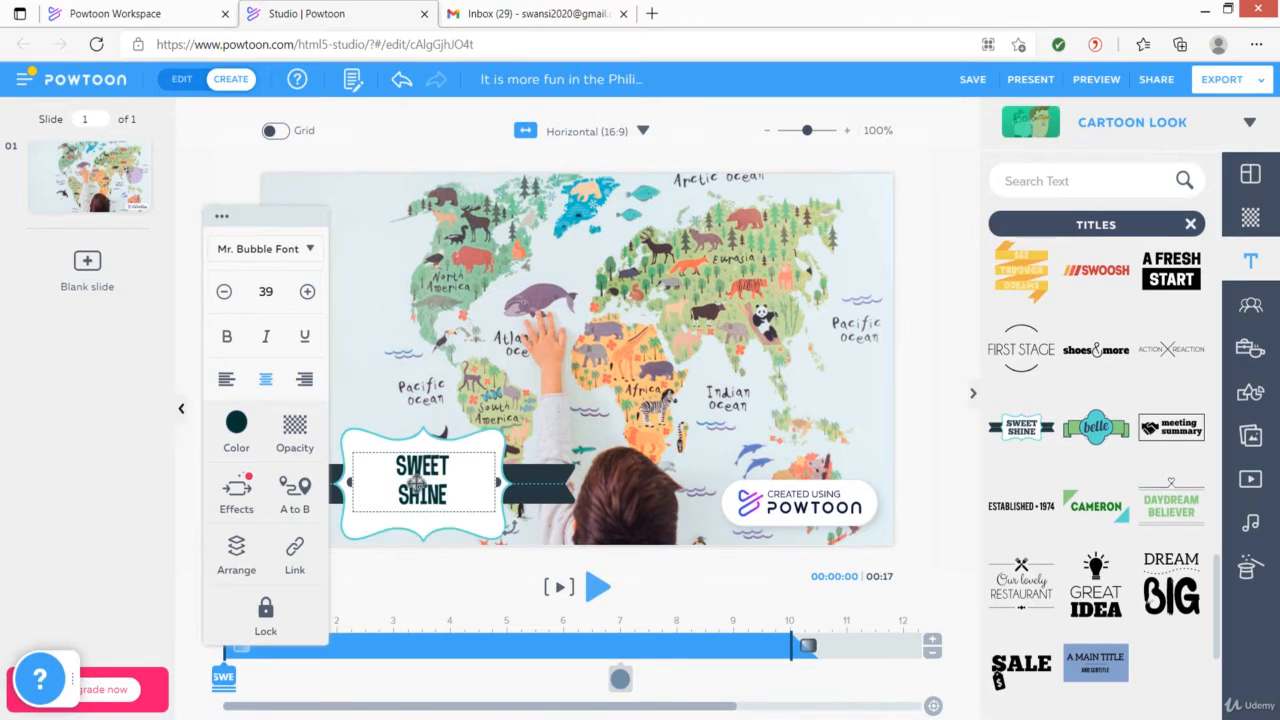
pyautogui.doubleClick(418, 484)
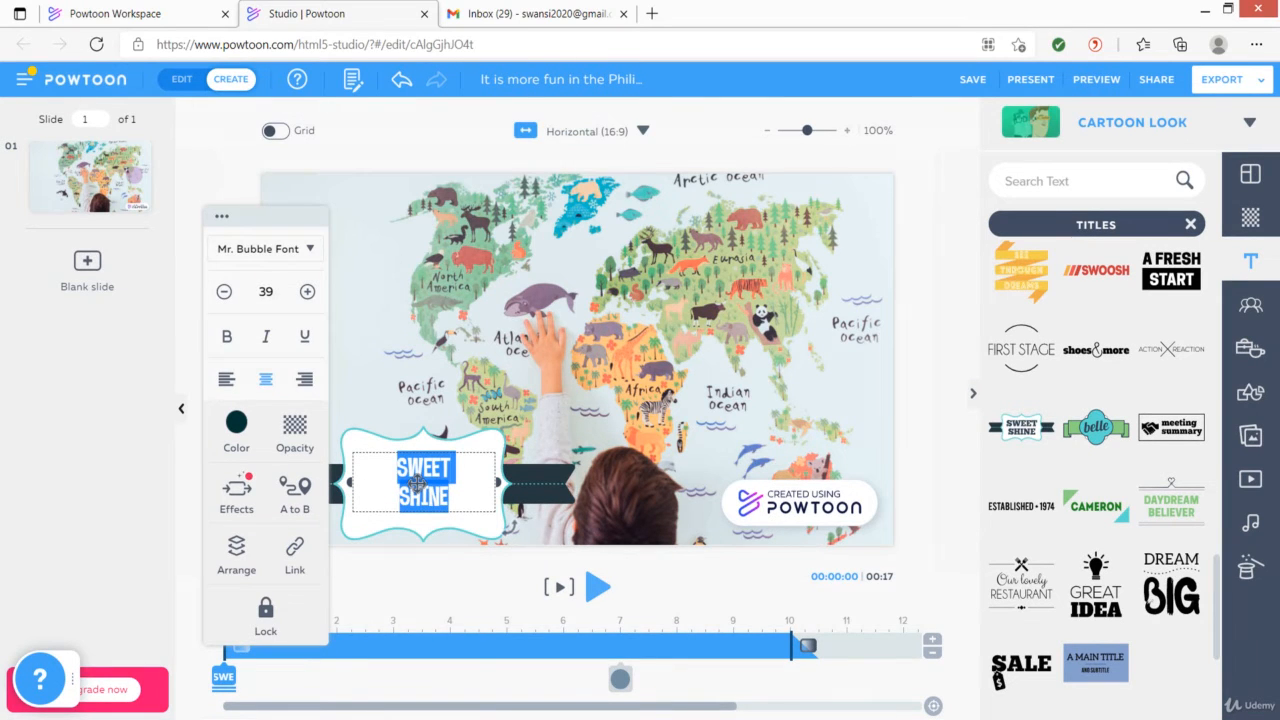
pyautogui.write('It is m')
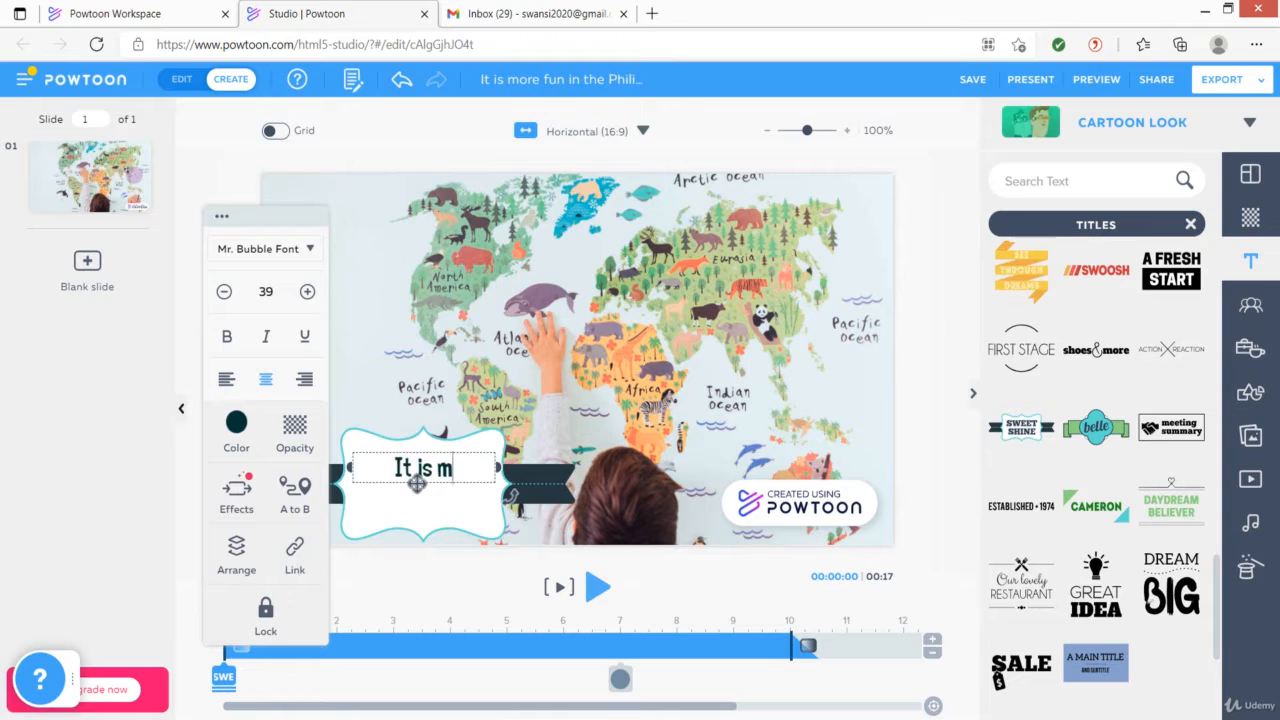
pyautogui.write('ore fun in the Philippines')
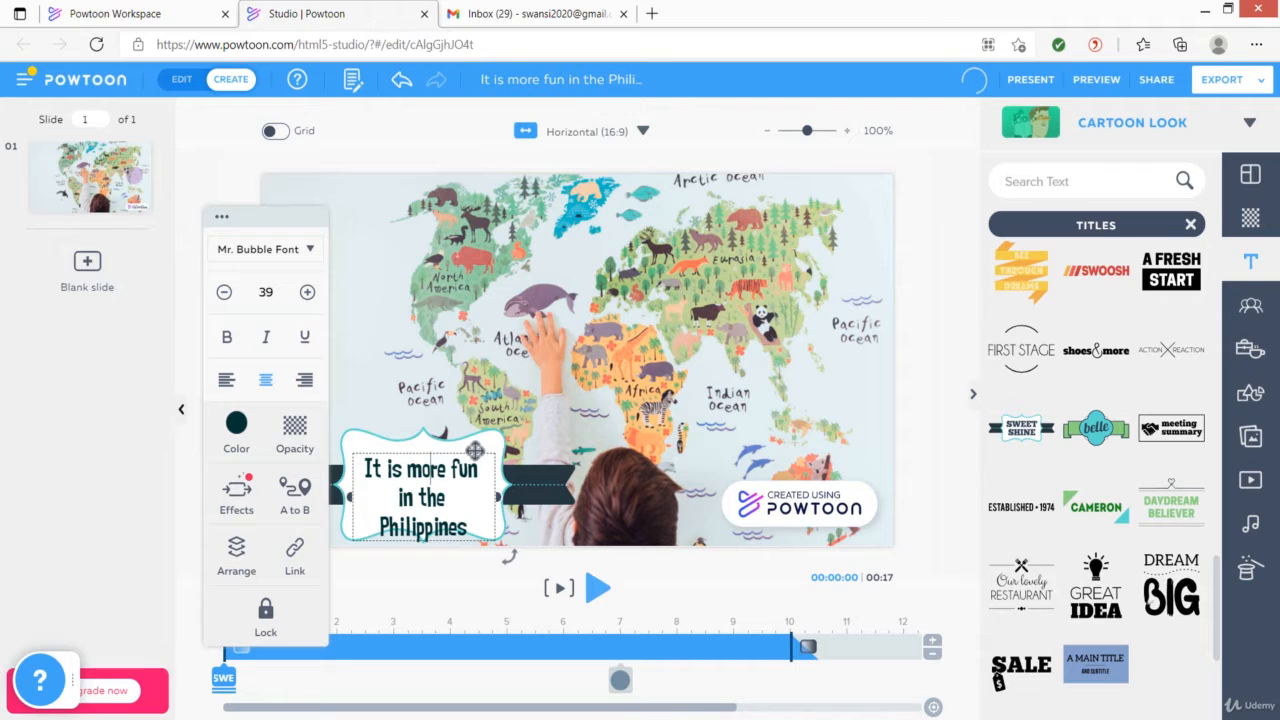
# Nudge the title text up slightly and set its color to dark red #400009 with the custom color picker
pyautogui.click(473, 449)
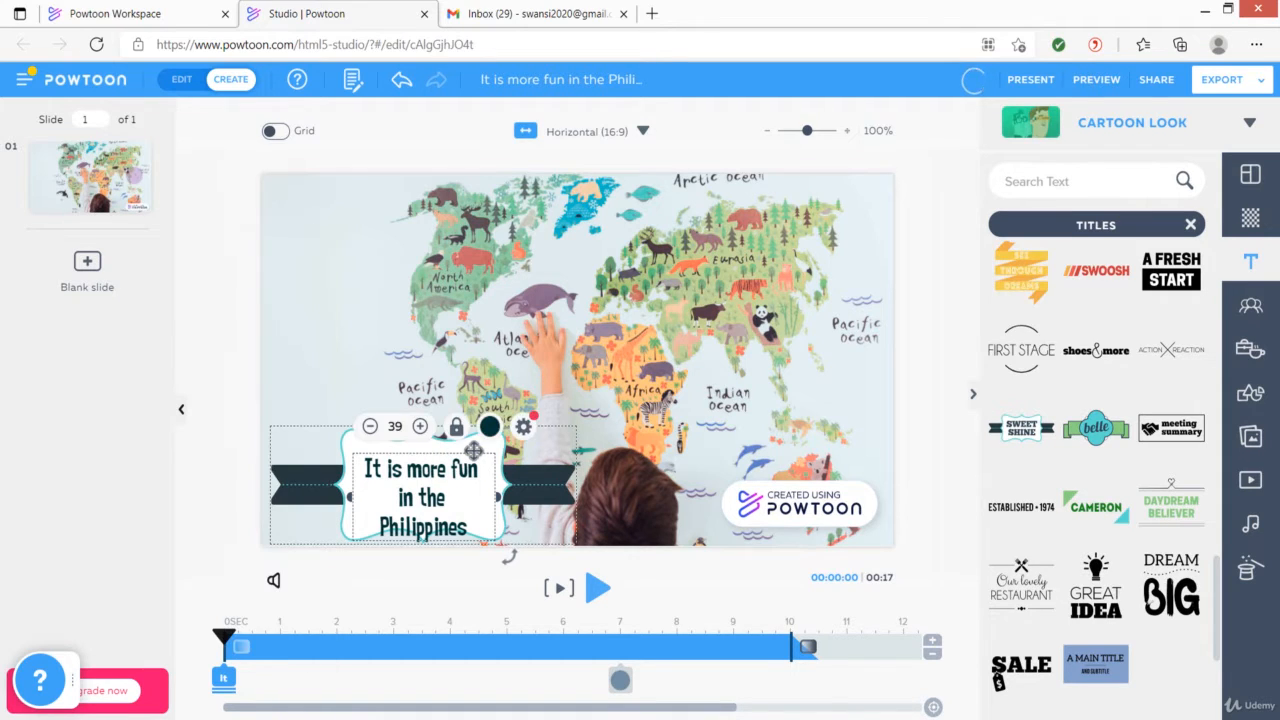
pyautogui.moveTo(474, 446); pyautogui.dragTo(474, 442)
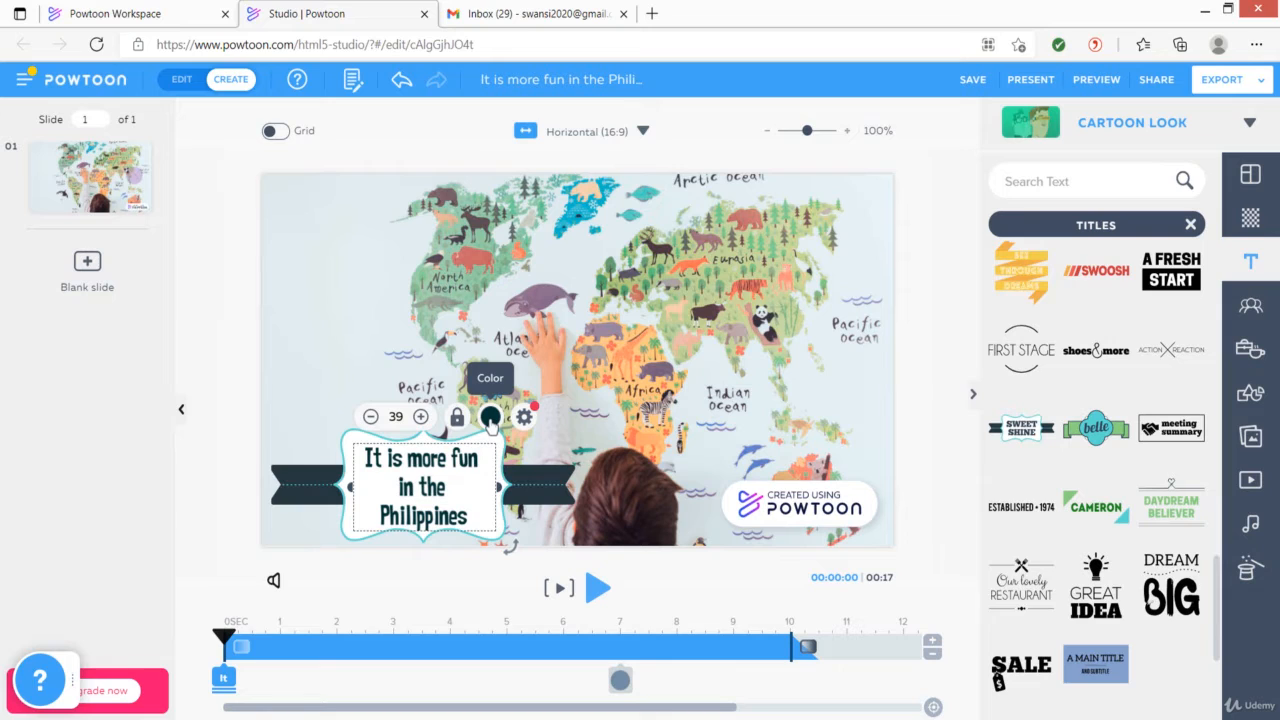
pyautogui.click(491, 420)
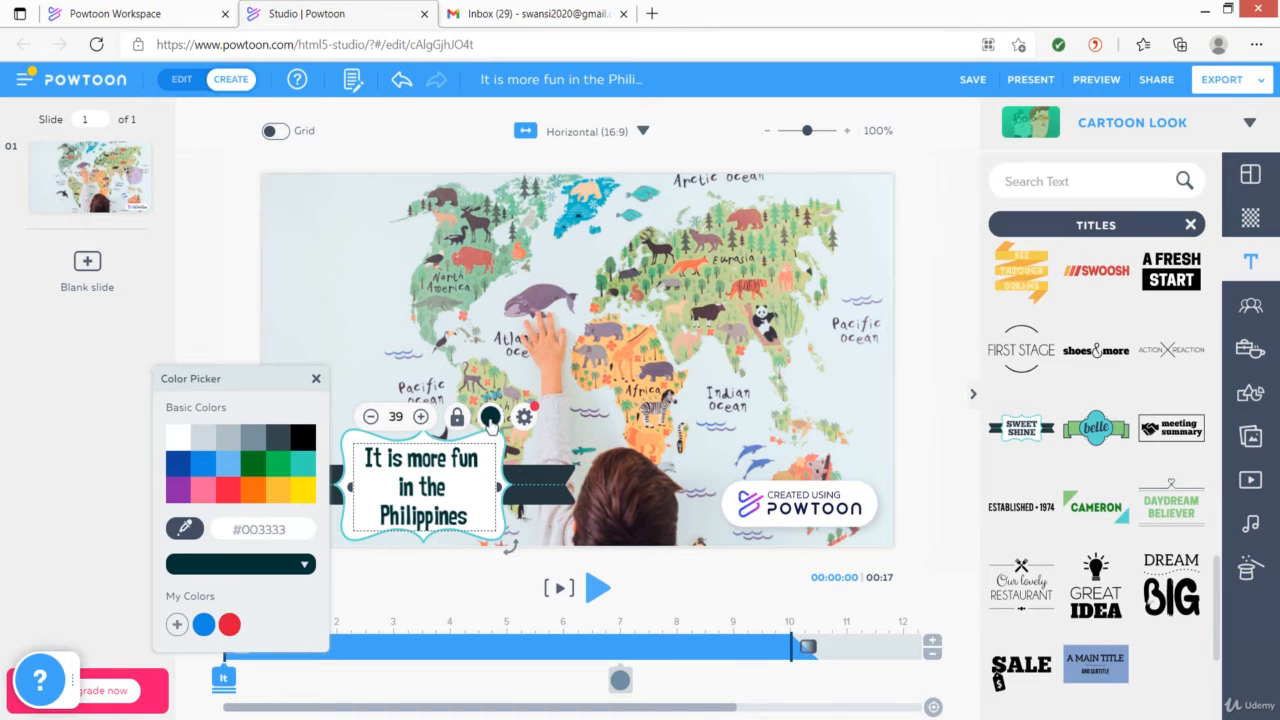
pyautogui.click(305, 568)
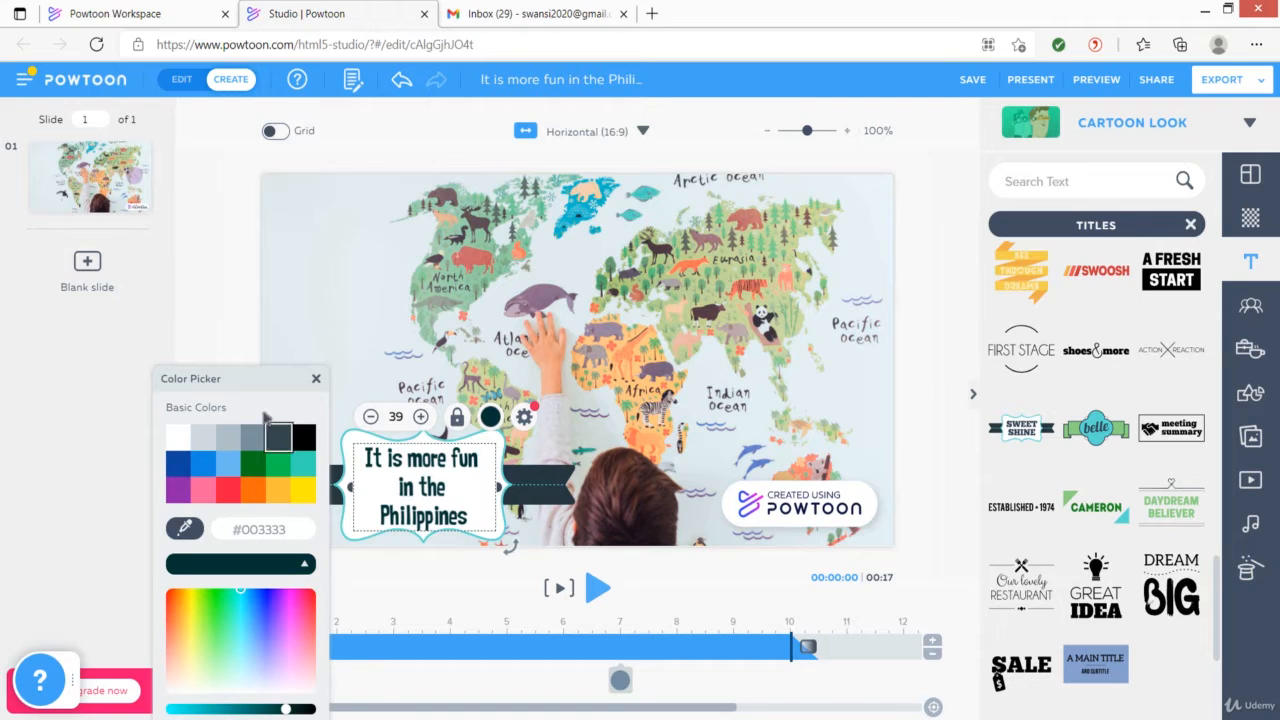
pyautogui.moveTo(258, 380); pyautogui.dragTo(247, 192)
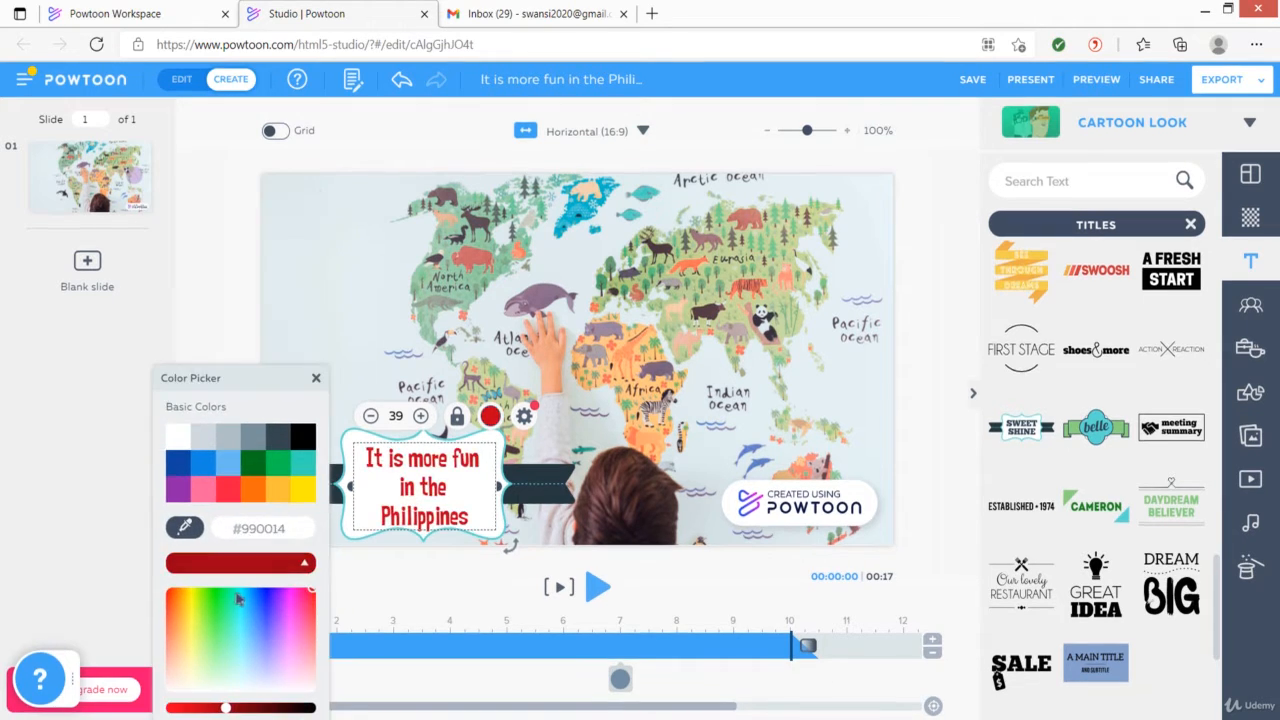
pyautogui.moveTo(237, 602); pyautogui.dragTo(281, 635)
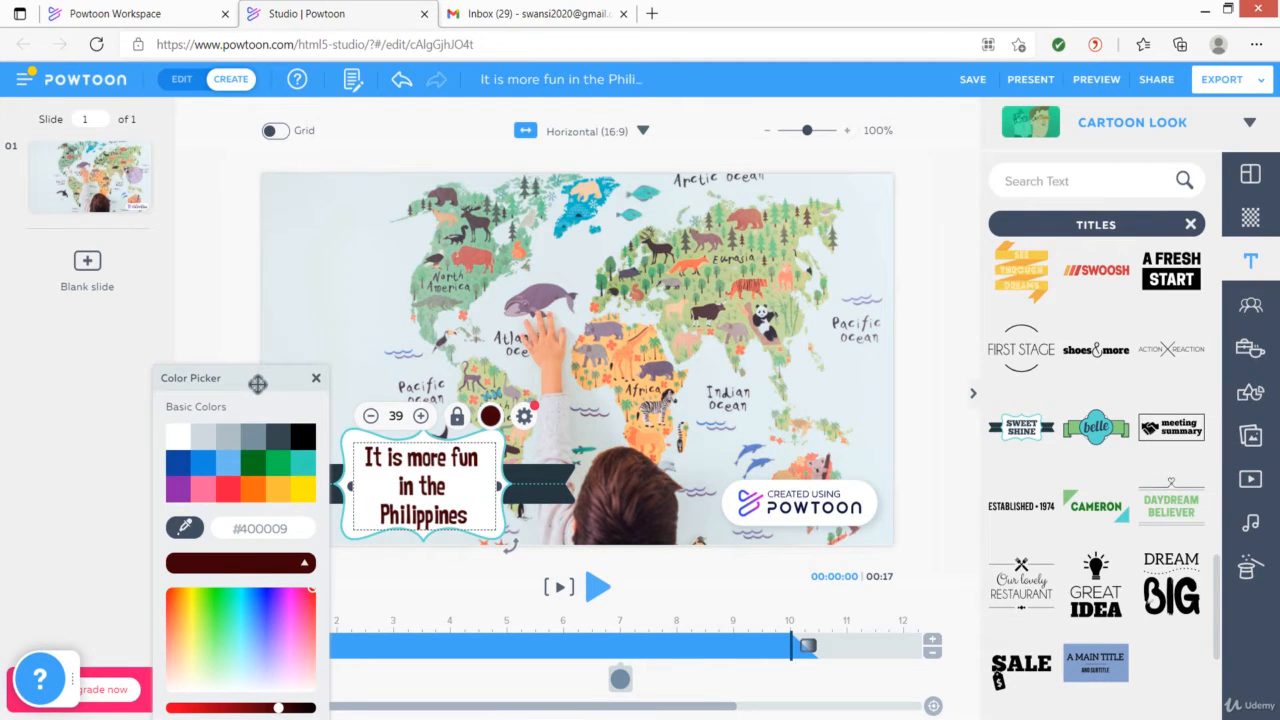
pyautogui.moveTo(258, 384); pyautogui.dragTo(229, 298)
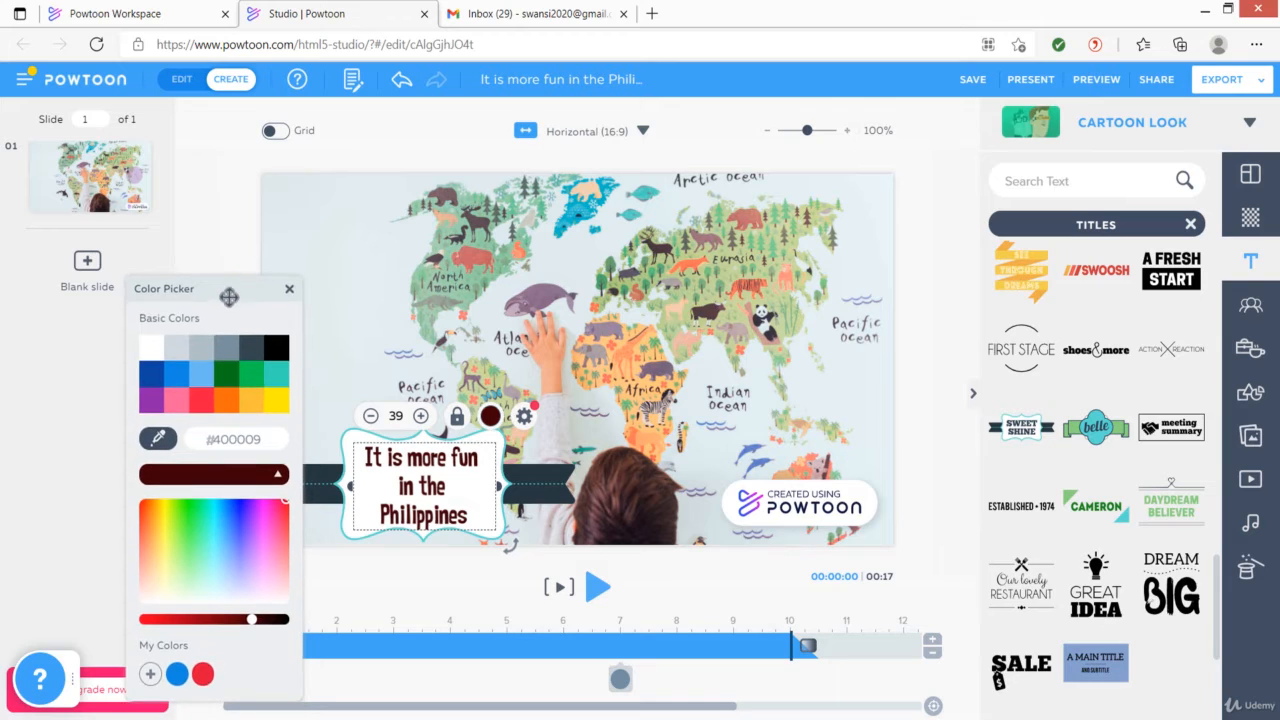
pyautogui.click(289, 289)
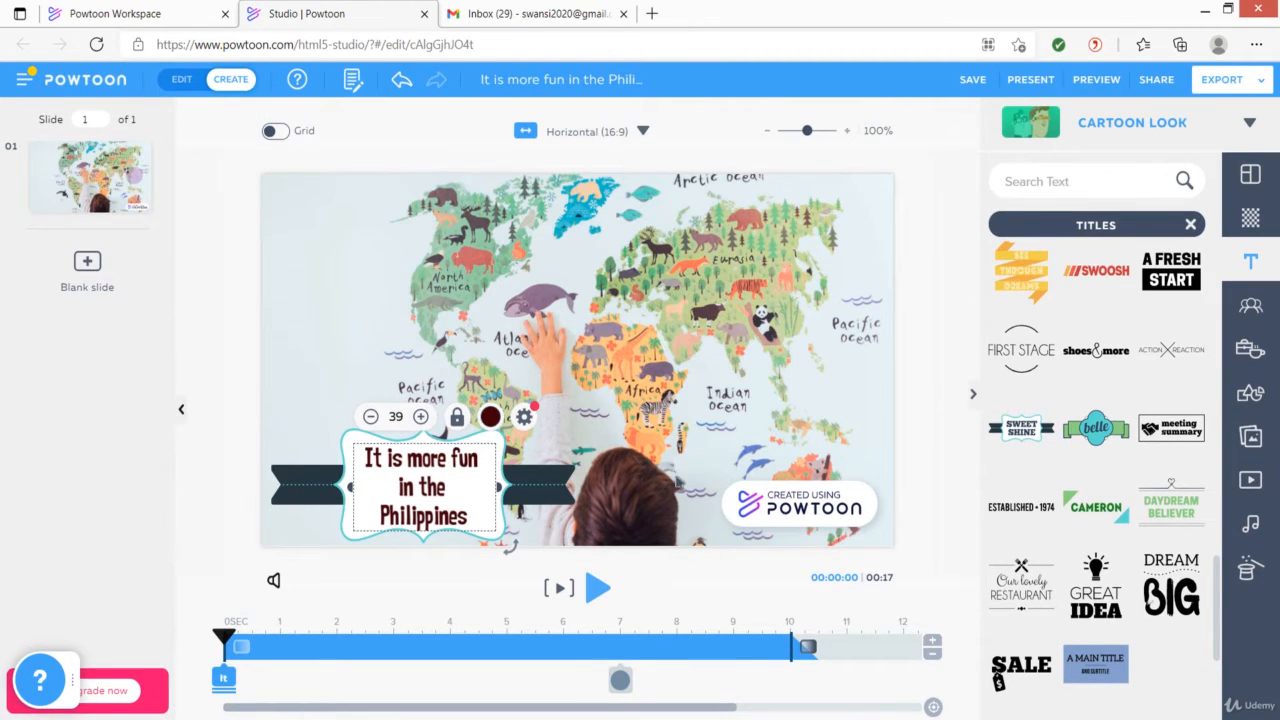
# Delay the title group's start on the timeline to 1 second
pyautogui.click(677, 483)
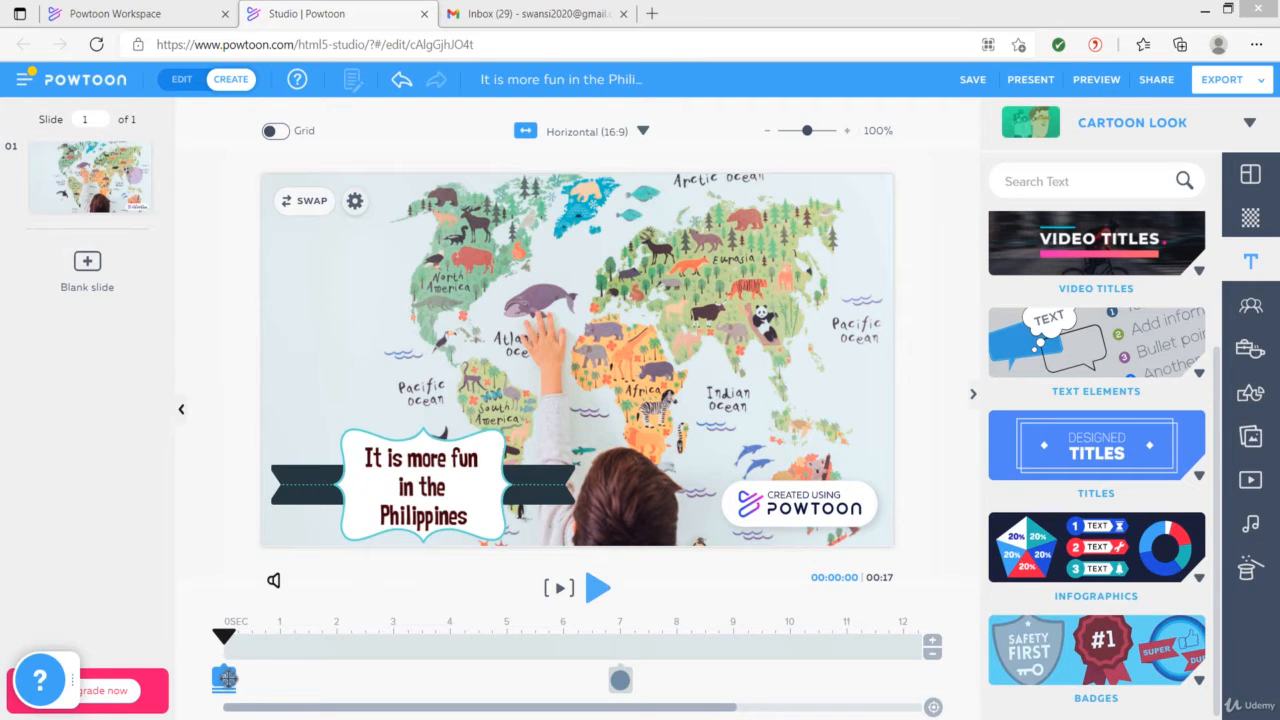
pyautogui.click(225, 680)
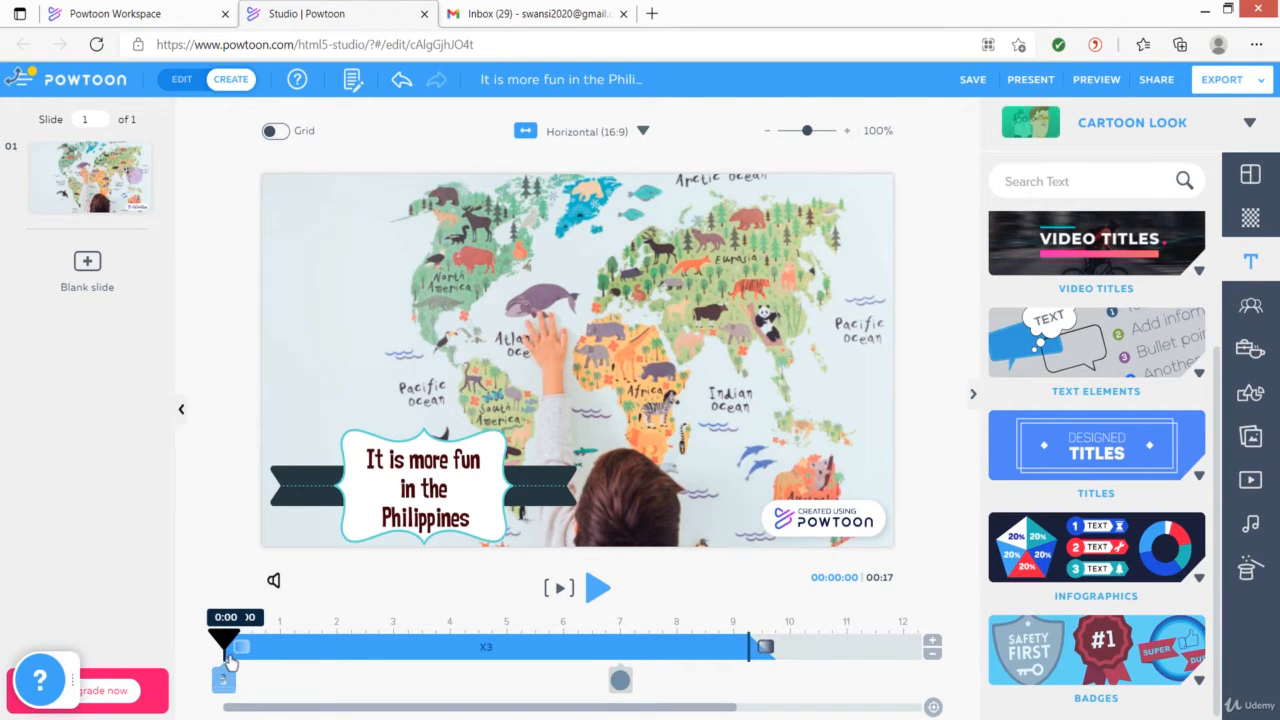
pyautogui.moveTo(226, 650); pyautogui.dragTo(283, 652)
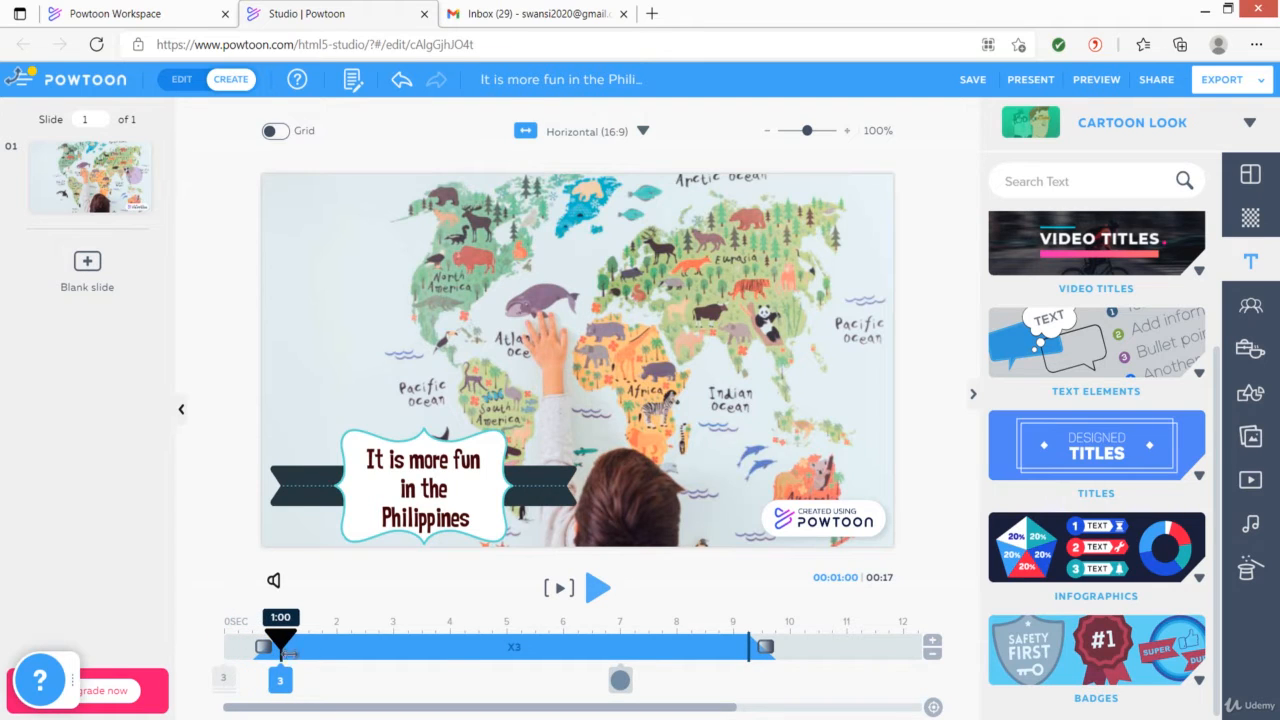
pyautogui.click(344, 694)
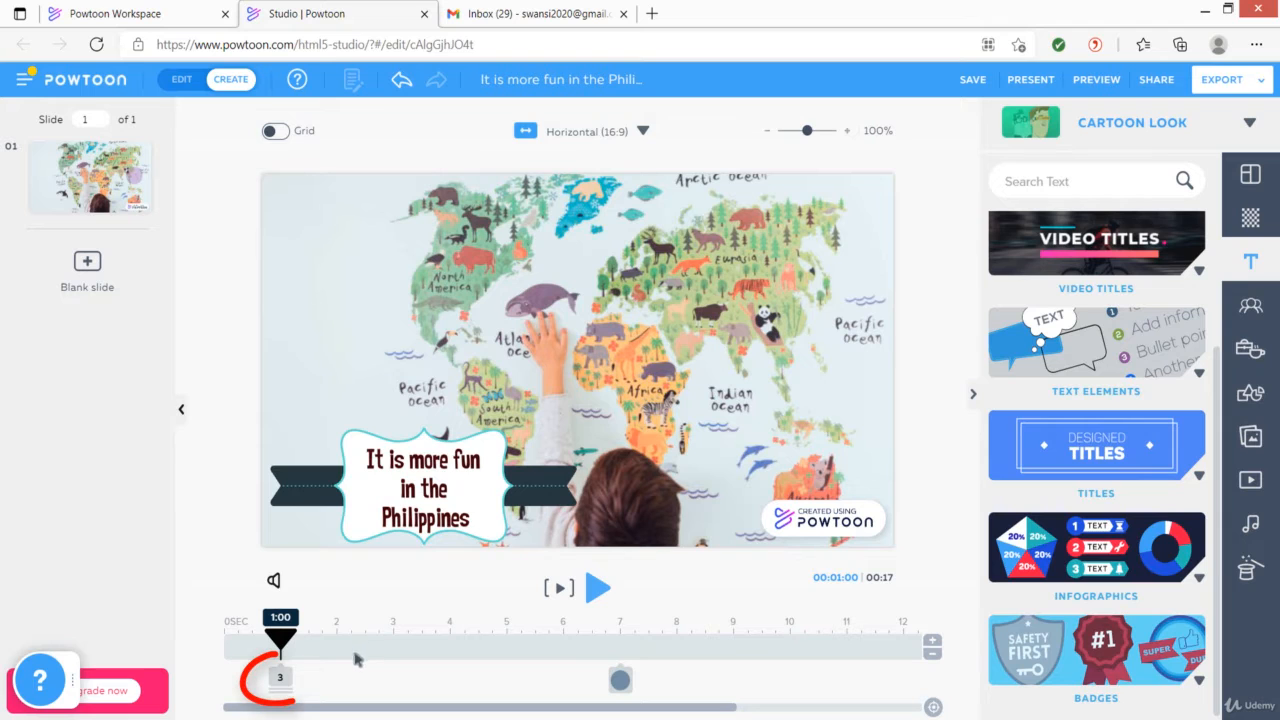
# Set the title graphic's enter effect to Pop
pyautogui.click(280, 679)
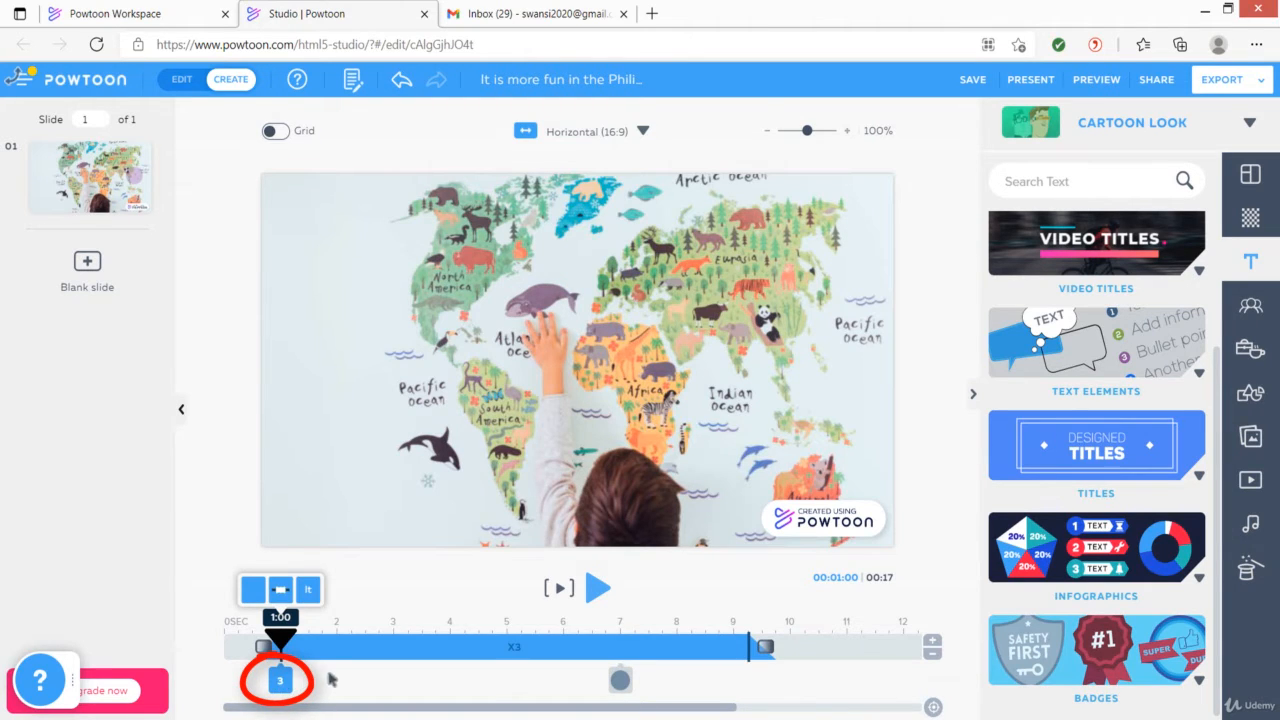
pyautogui.click(262, 648)
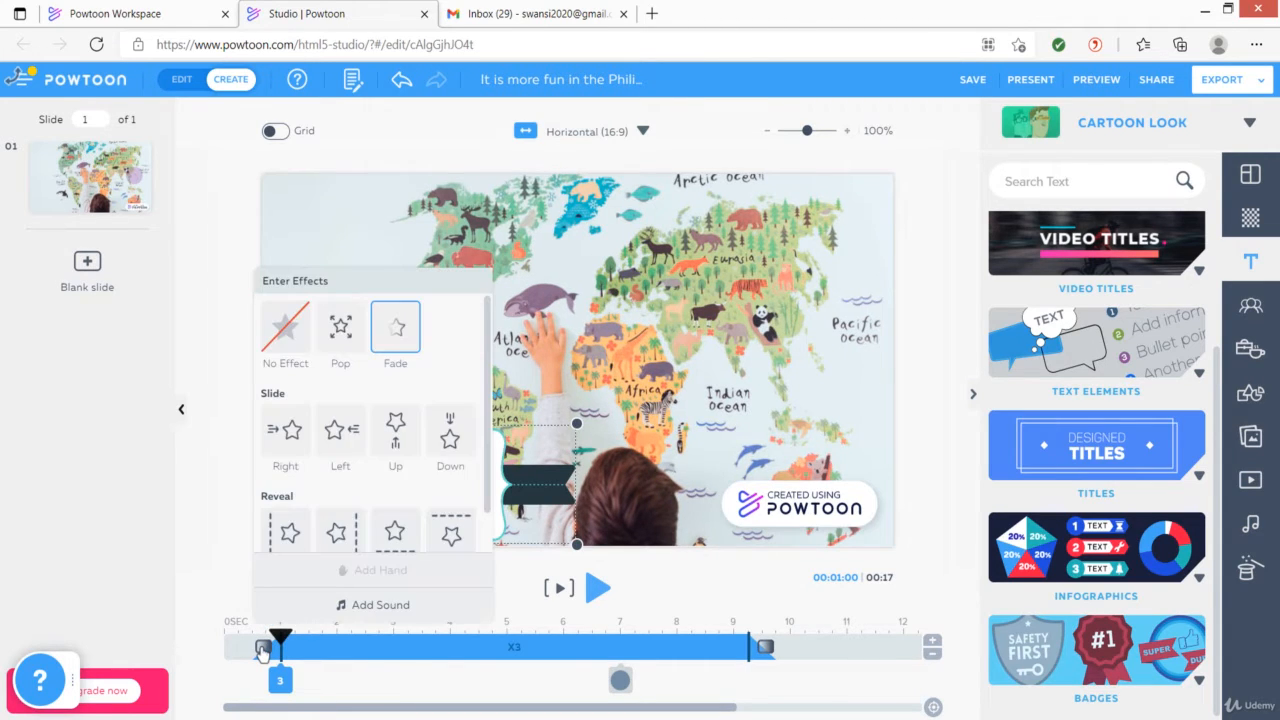
pyautogui.click(340, 330)
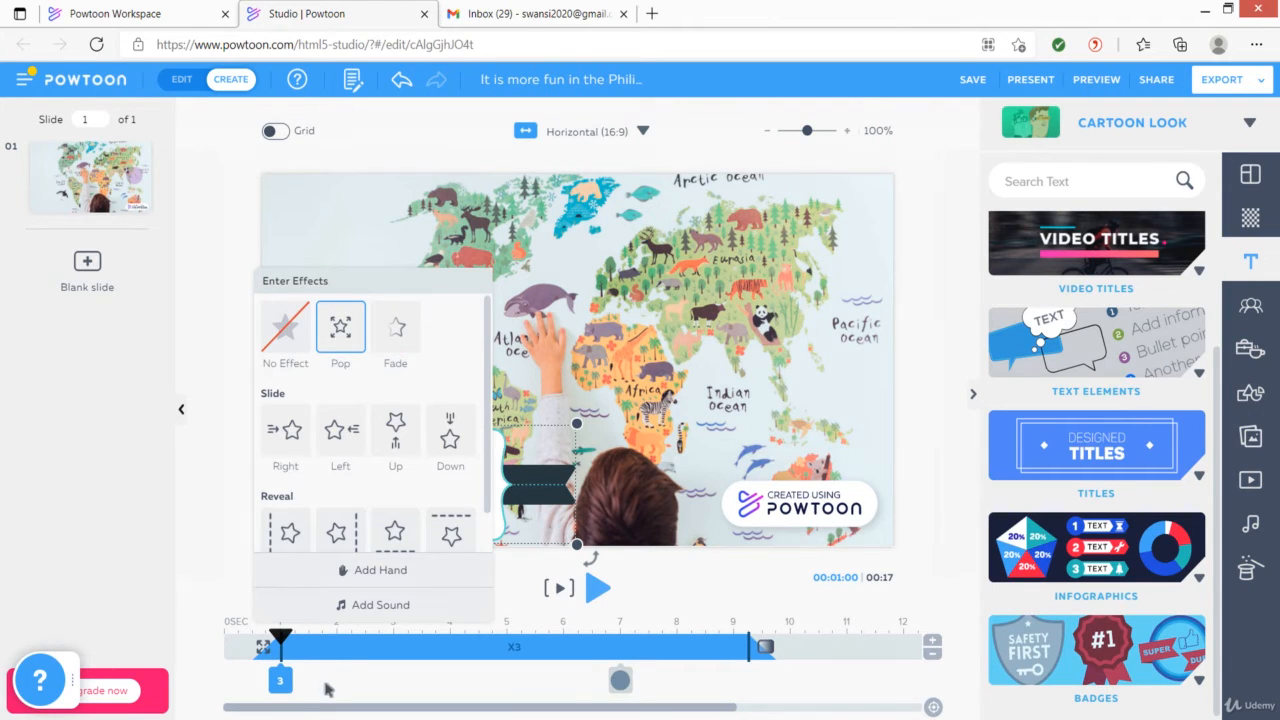
pyautogui.click(327, 688)
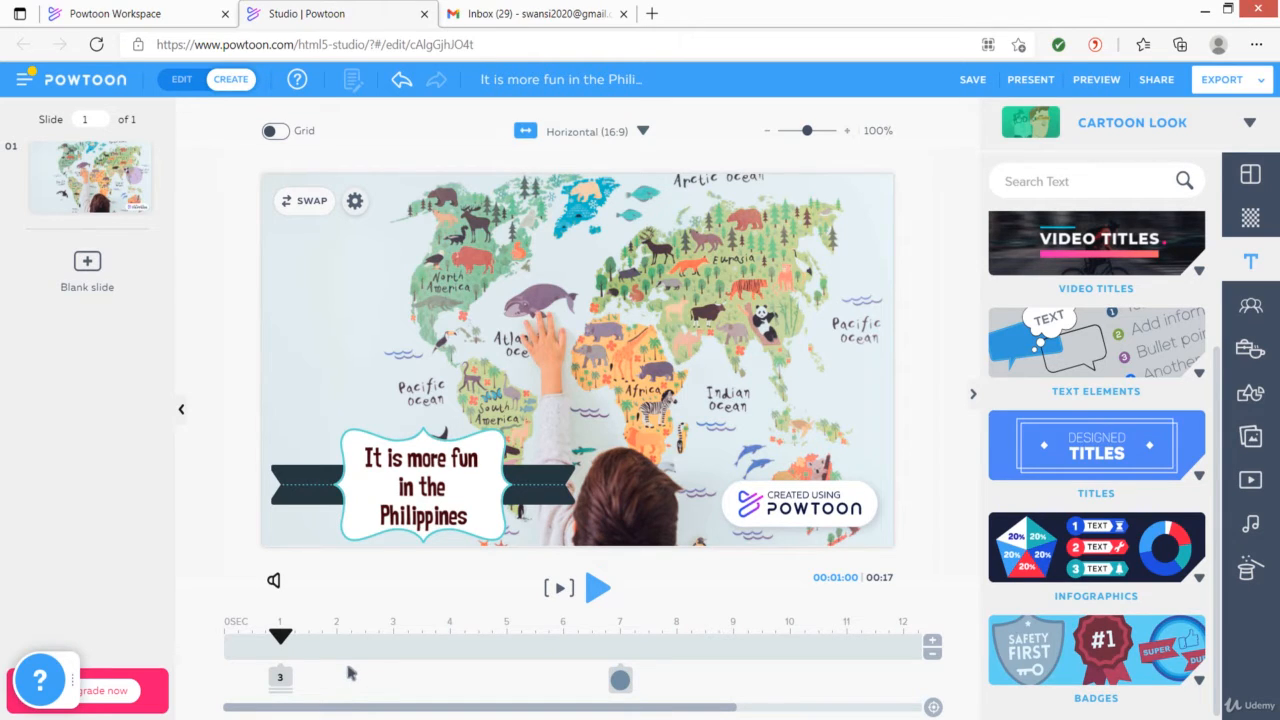
# Select the title text item within the group and set its enter effect to the Type text effect
pyautogui.moveTo(281, 679)
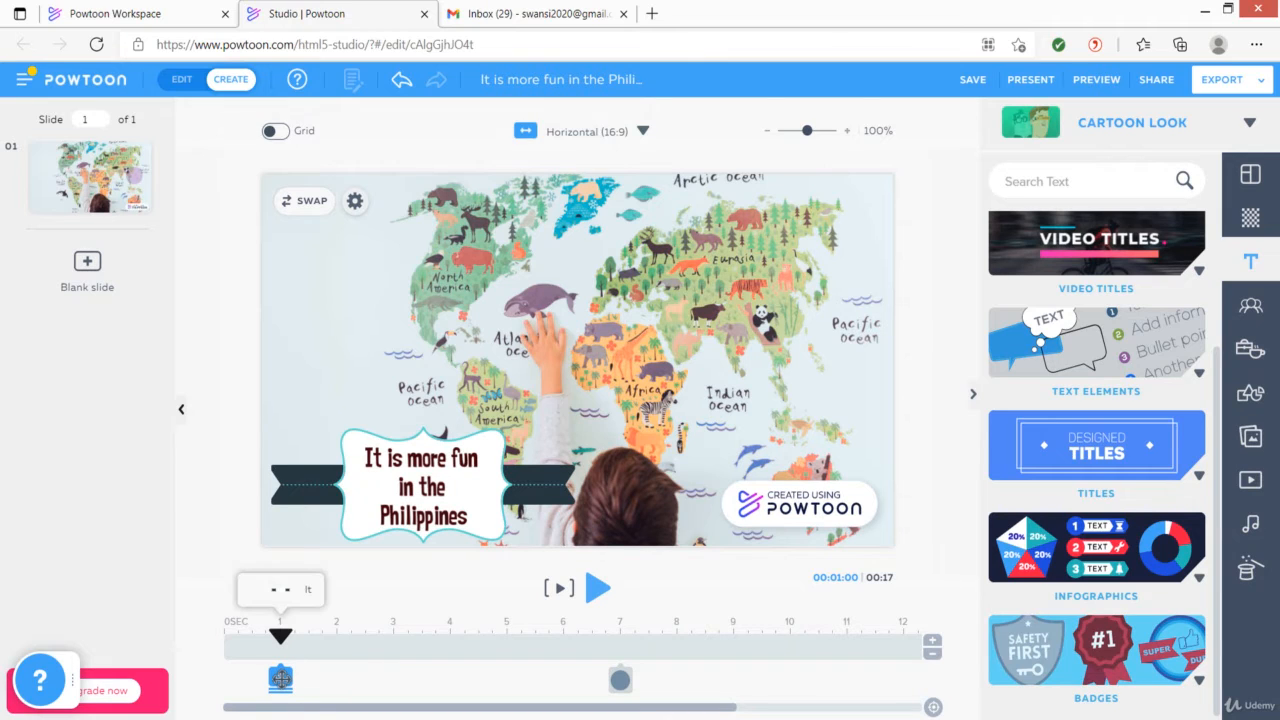
pyautogui.click(307, 592)
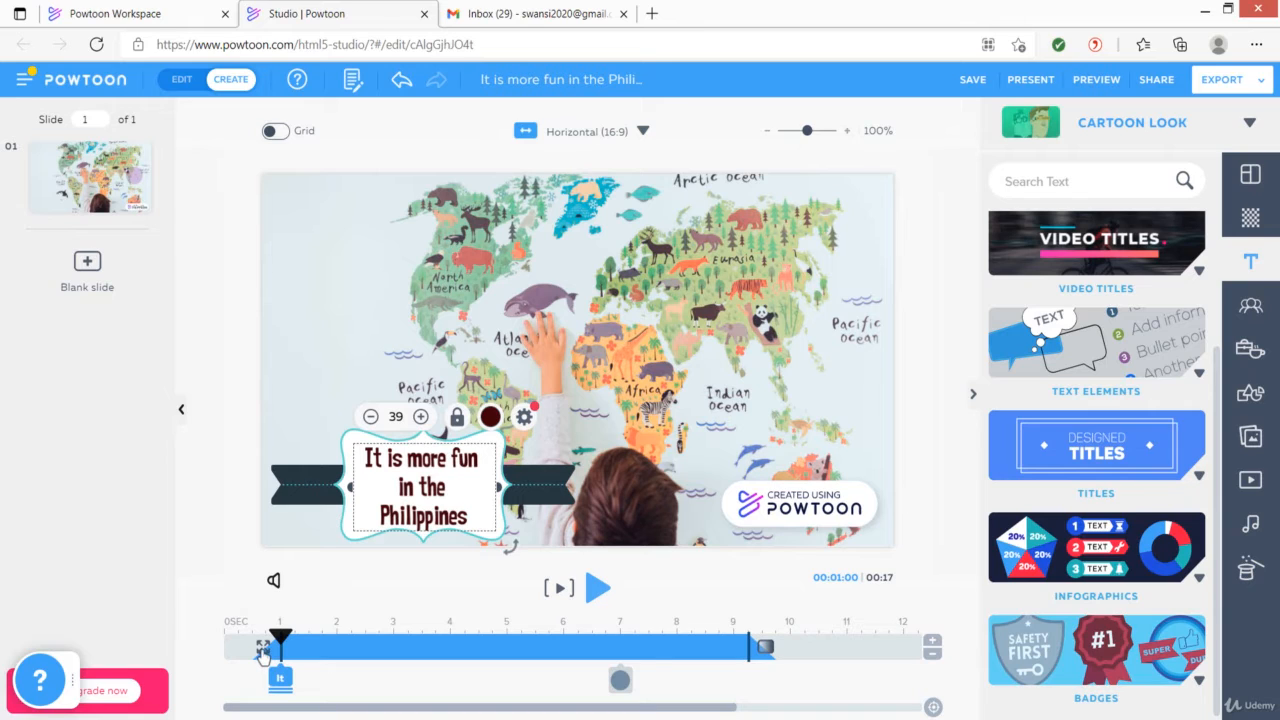
pyautogui.click(263, 649)
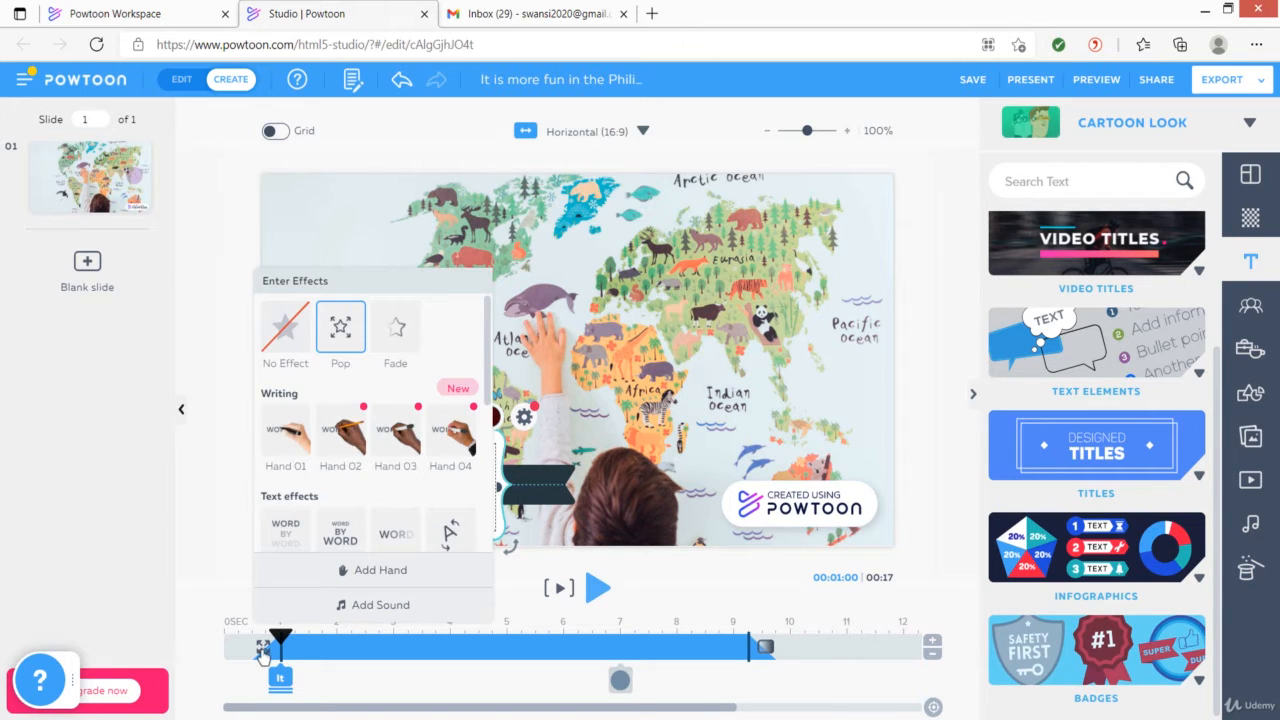
pyautogui.click(395, 535)
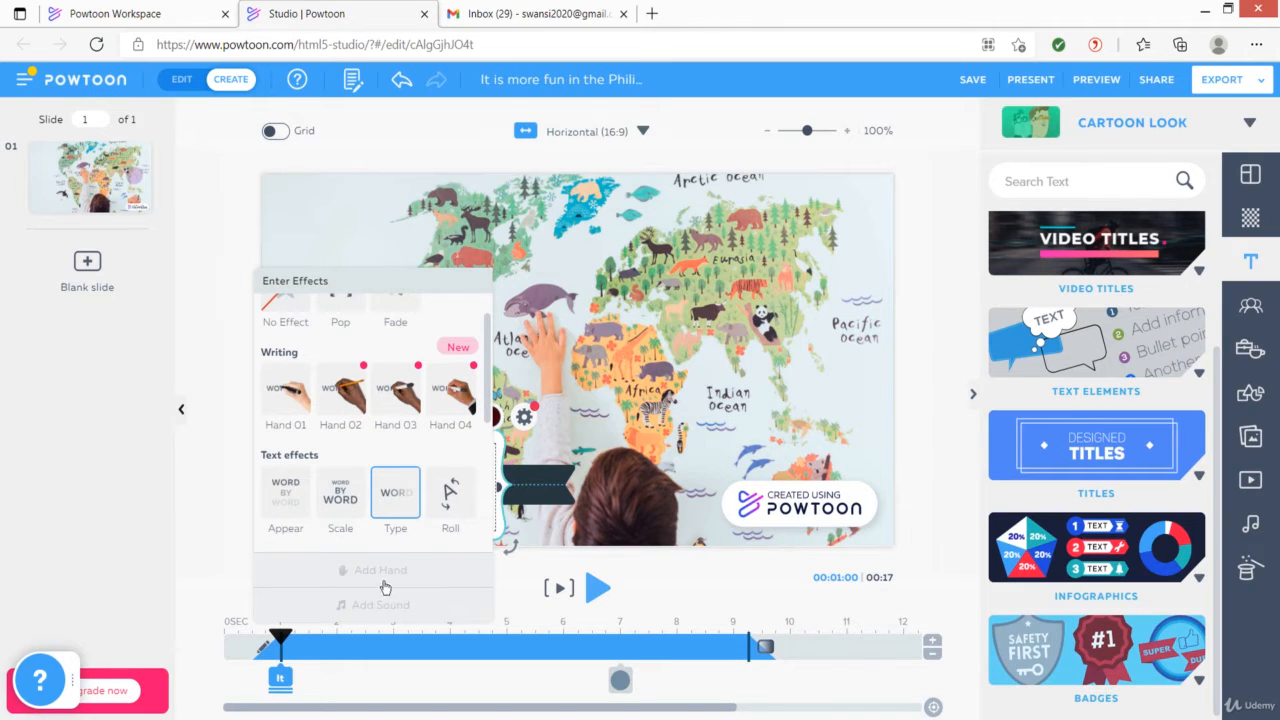
# Close the effects menu and play the slide from the start to preview the title animation
pyautogui.click(340, 688)
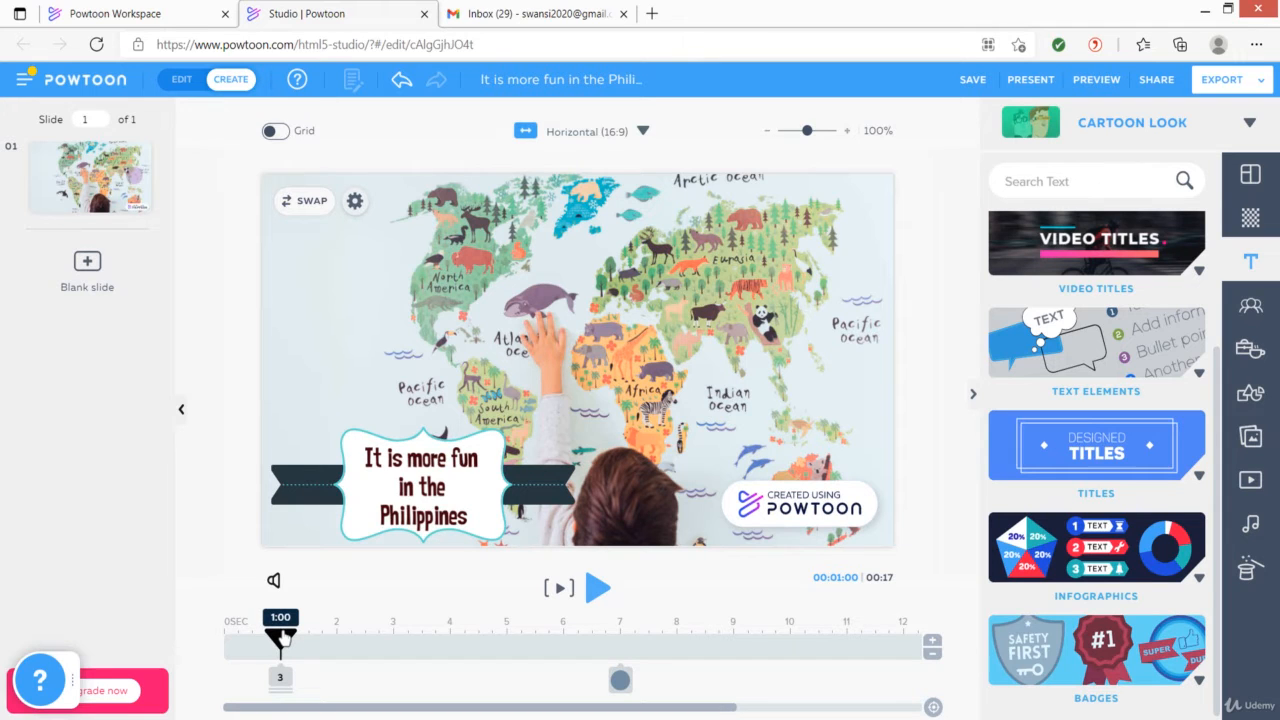
pyautogui.moveTo(282, 637); pyautogui.dragTo(224, 637)
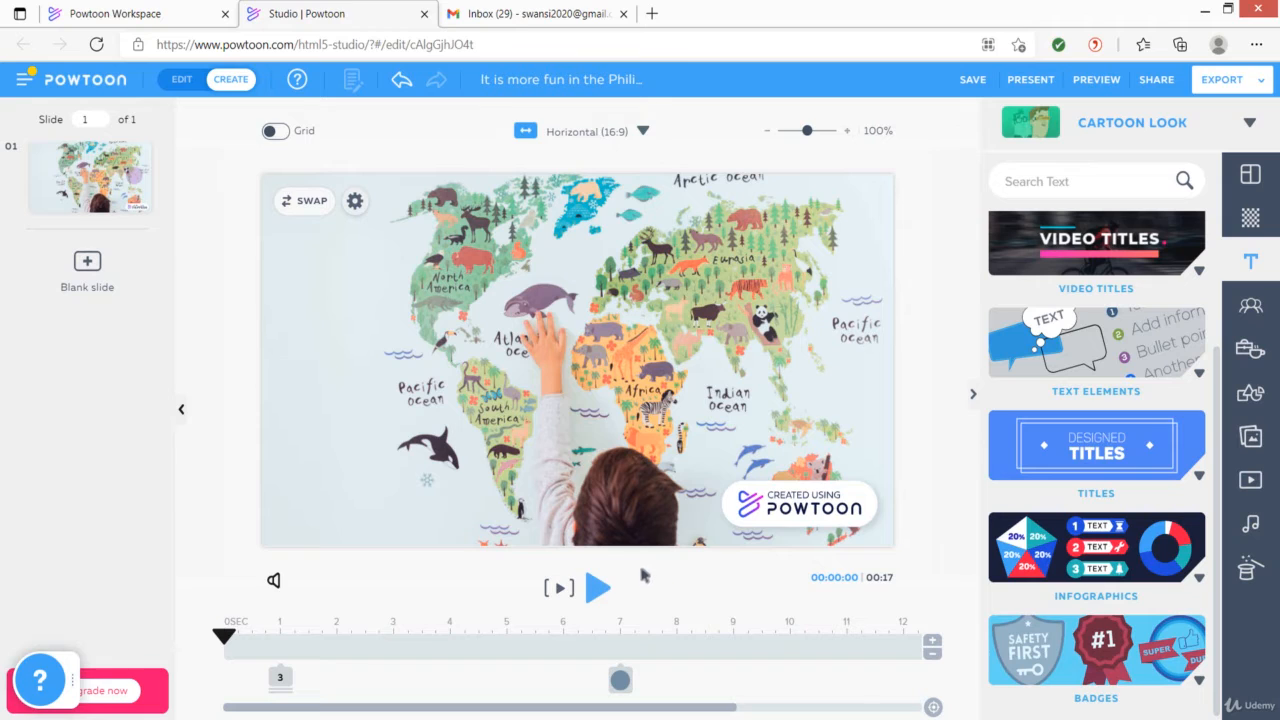
pyautogui.click(599, 588)
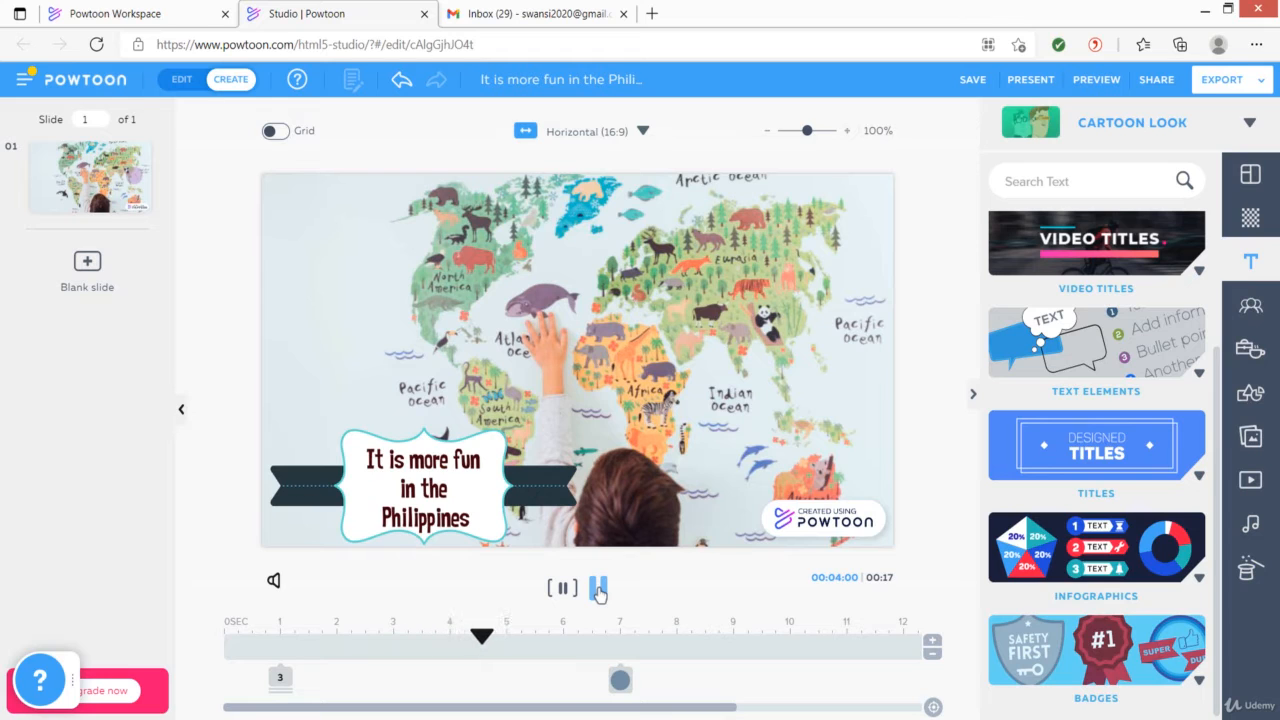
pyautogui.click(599, 589)
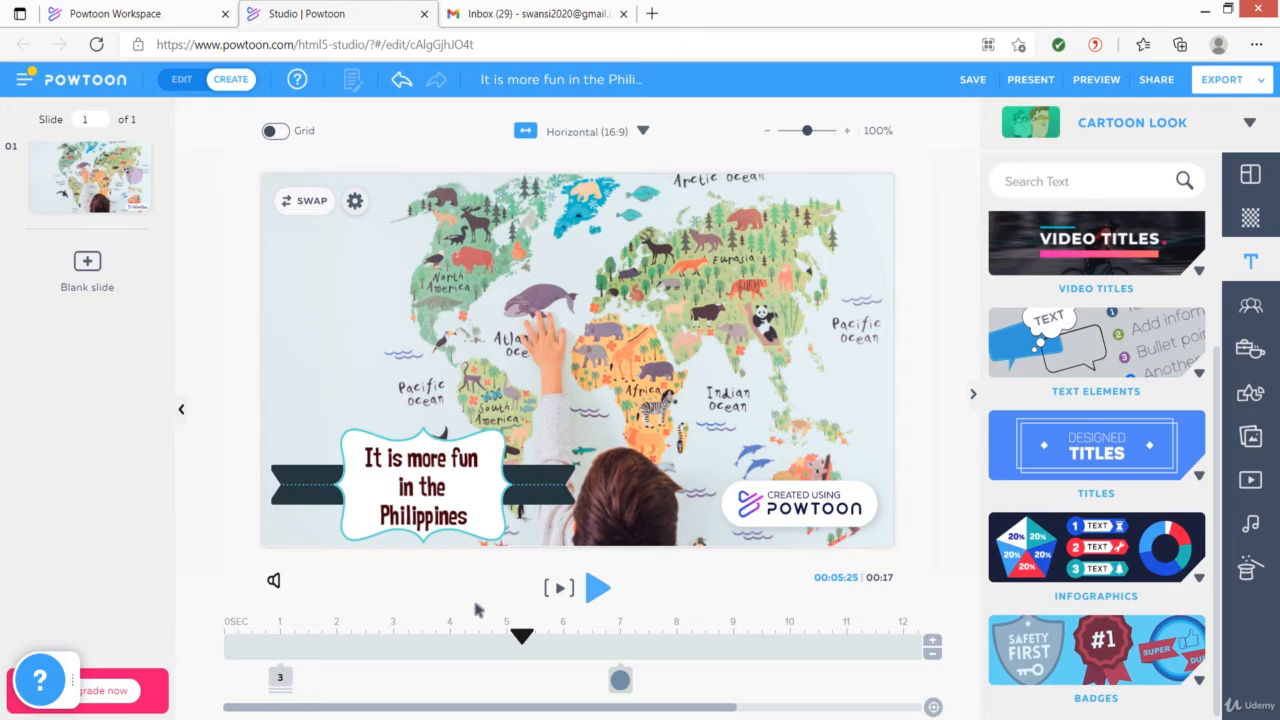
# Extend the title group's duration on the timeline to the end of the slide at 17 seconds
pyautogui.click(281, 679)
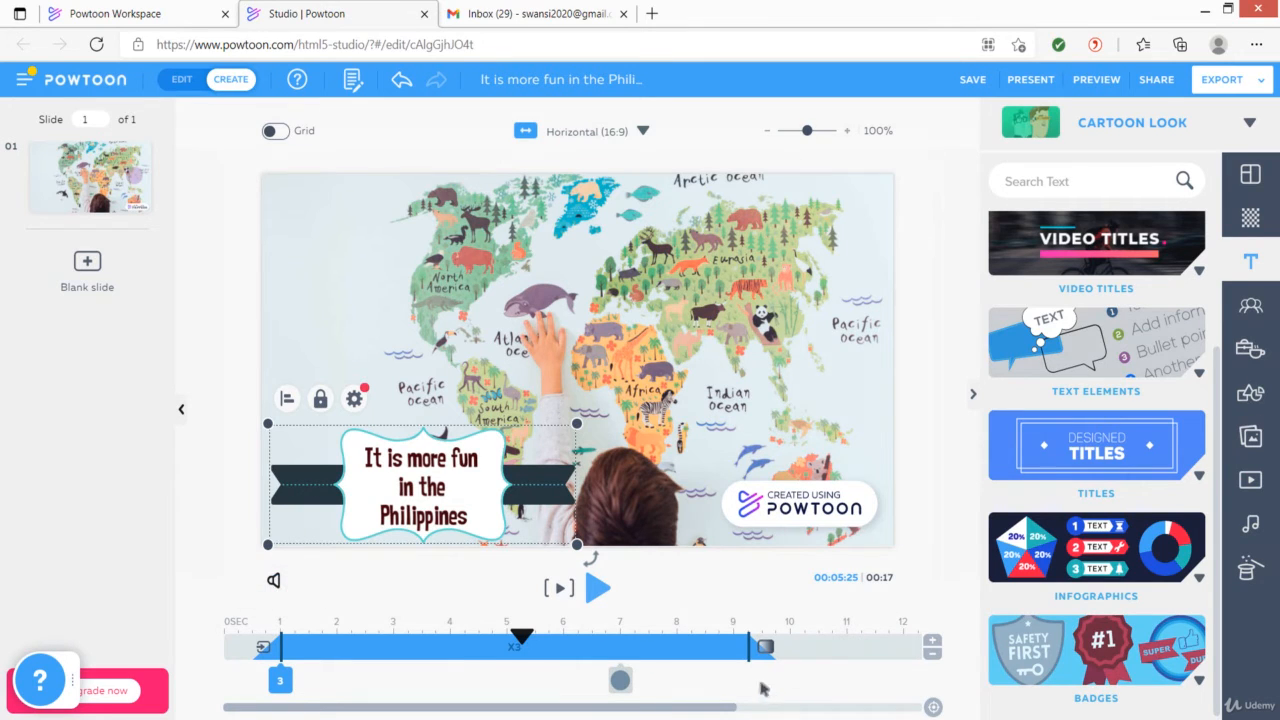
pyautogui.moveTo(748, 648); pyautogui.dragTo(967, 647)
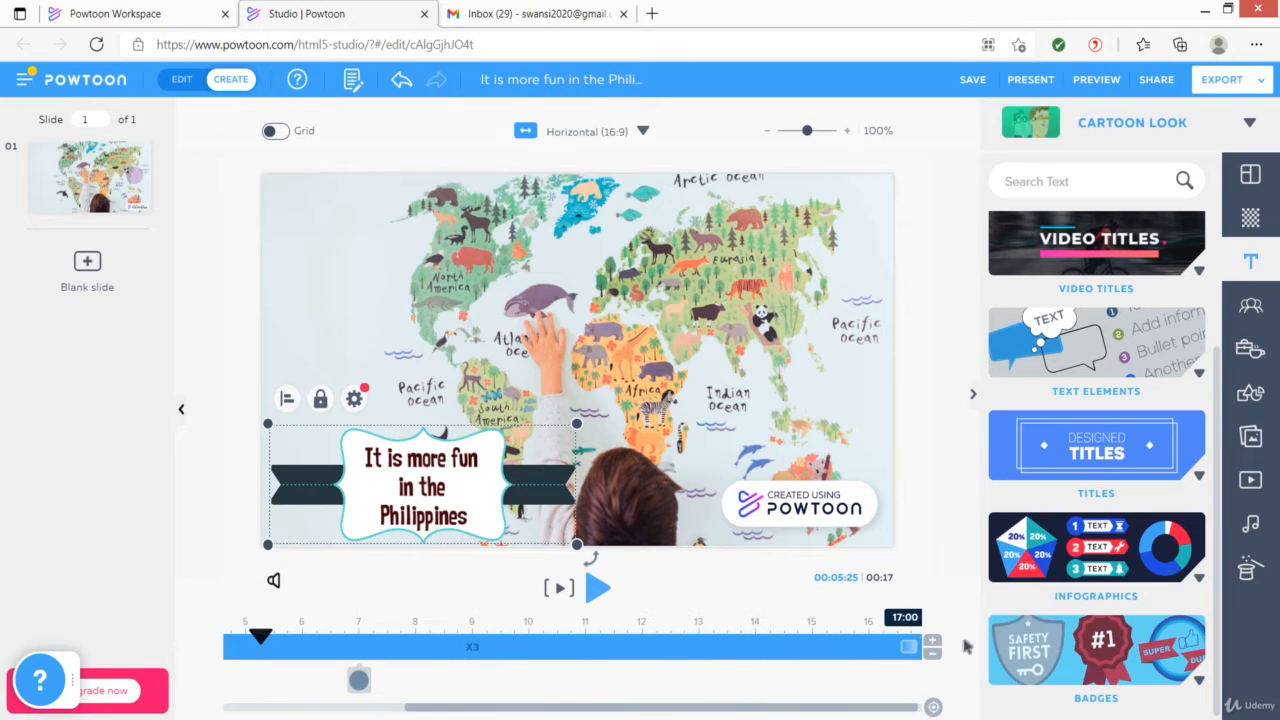
pyautogui.moveTo(891, 709); pyautogui.dragTo(914, 708)
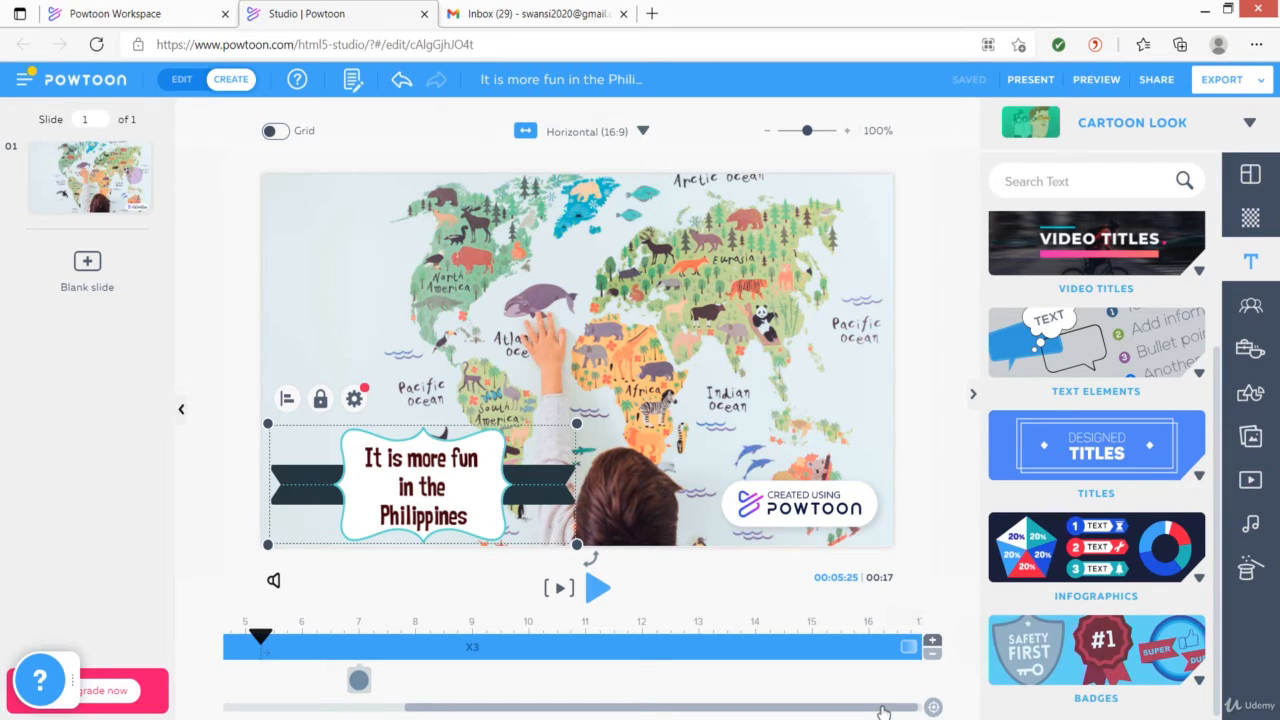
pyautogui.moveTo(883, 712); pyautogui.dragTo(729, 712)
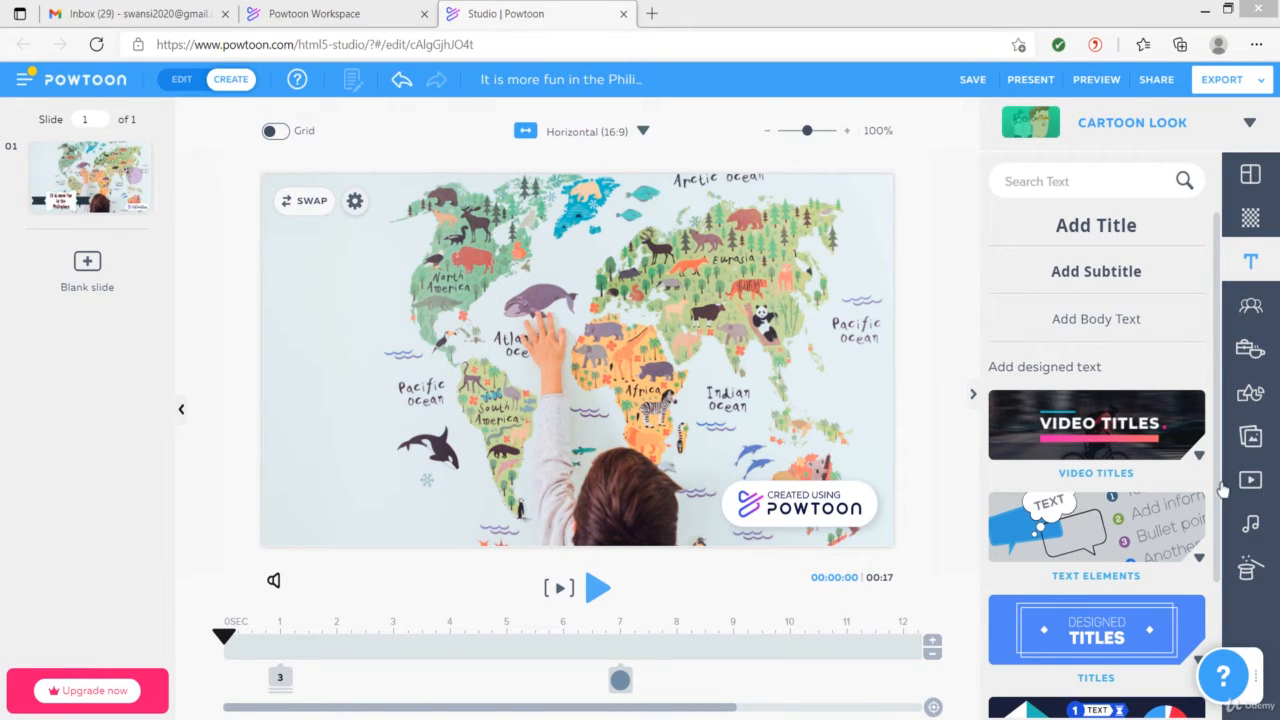
# Insert the Ashbury & Co designed title from the Titles category and move it to the top of the slide
pyautogui.moveTo(1218, 348); pyautogui.dragTo(1228, 495)
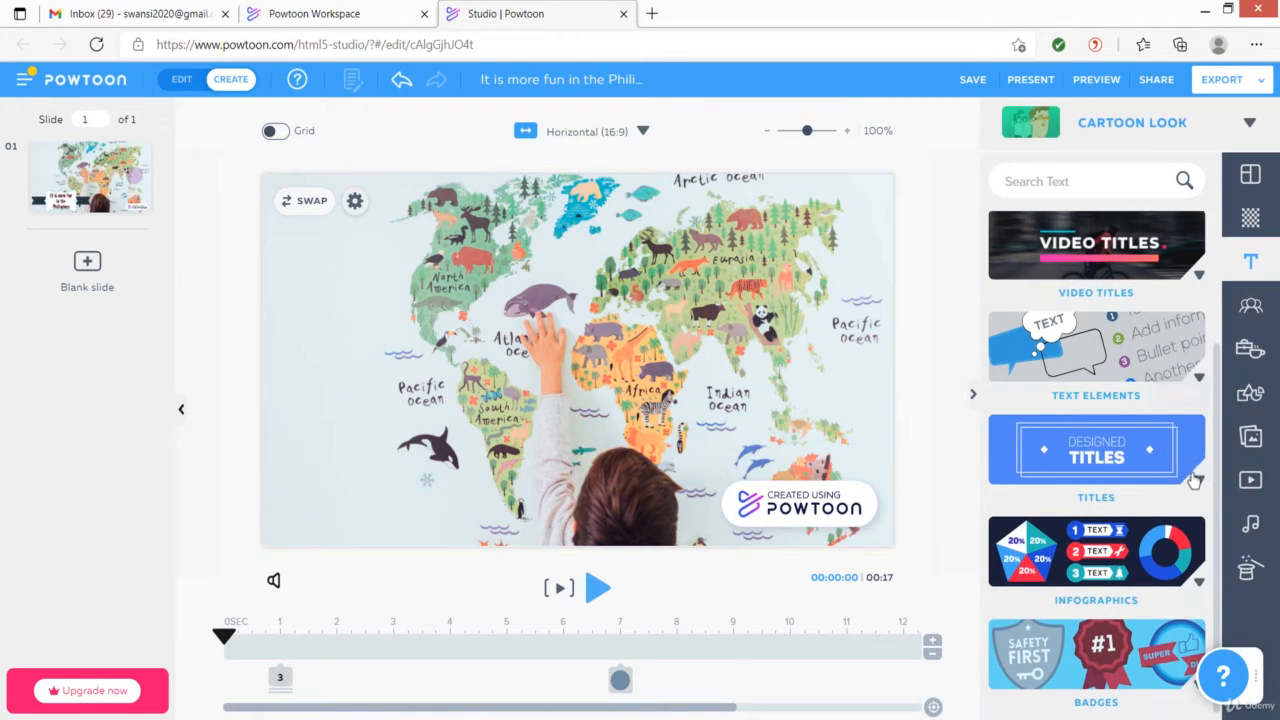
pyautogui.click(1199, 485)
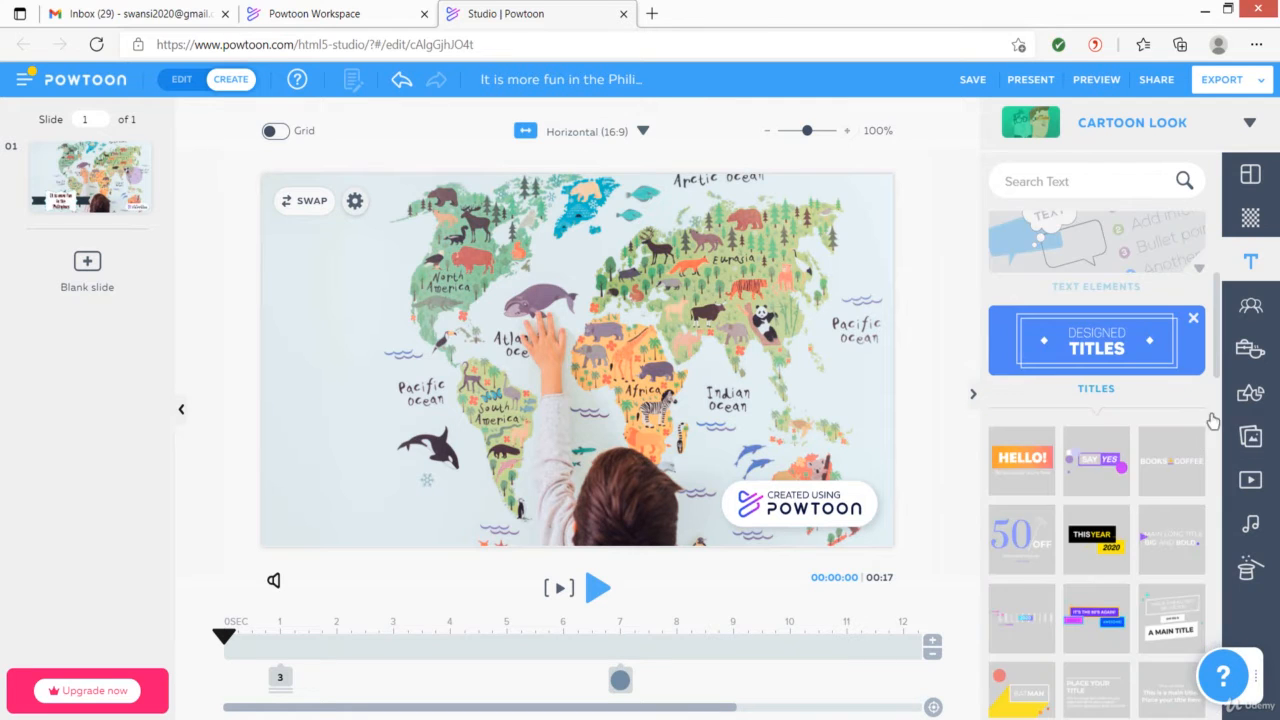
pyautogui.moveTo(1216, 362); pyautogui.dragTo(1222, 490)
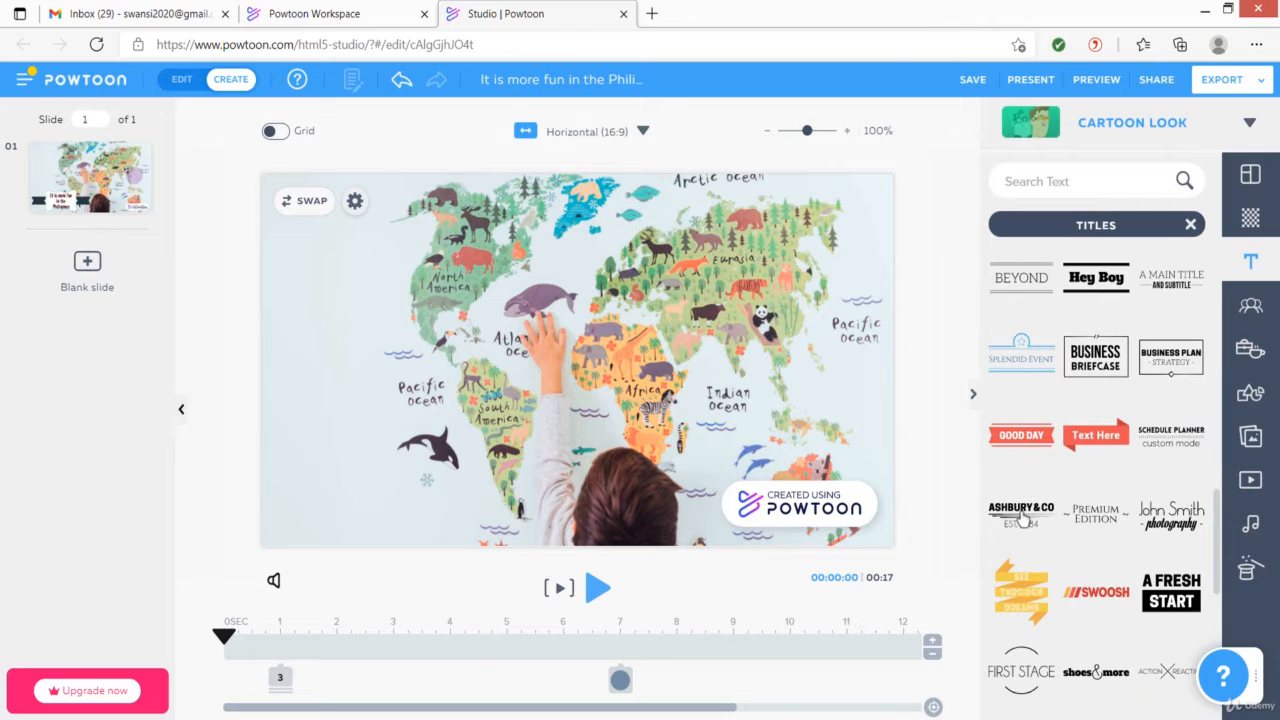
pyautogui.click(1021, 514)
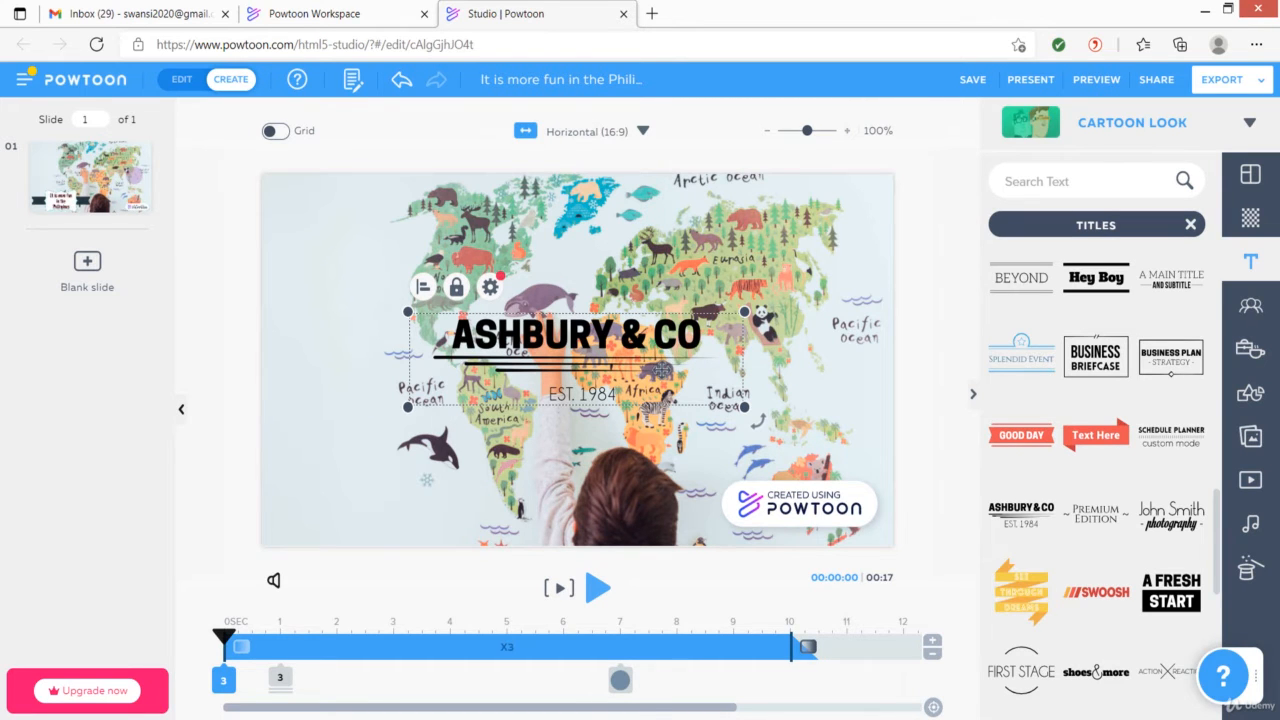
pyautogui.moveTo(661, 371); pyautogui.dragTo(668, 237)
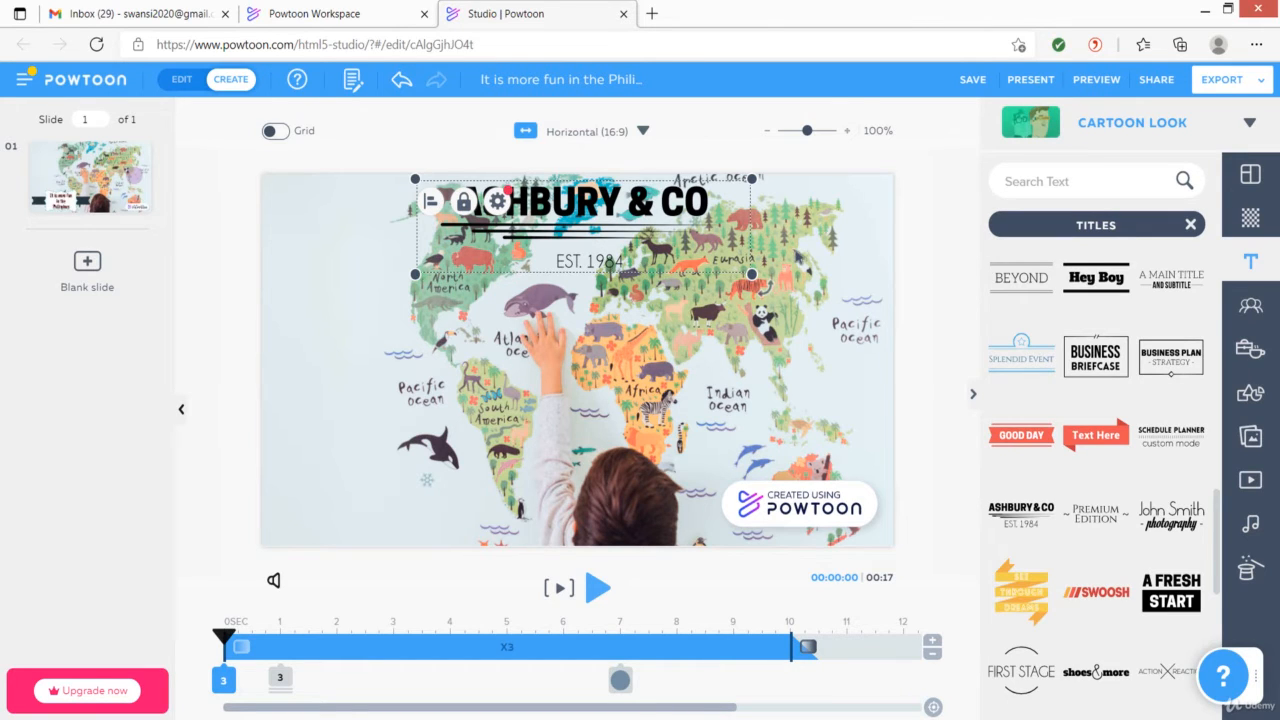
# Delete the EST. 1984 subtitle text from the inserted title
pyautogui.click(793, 258)
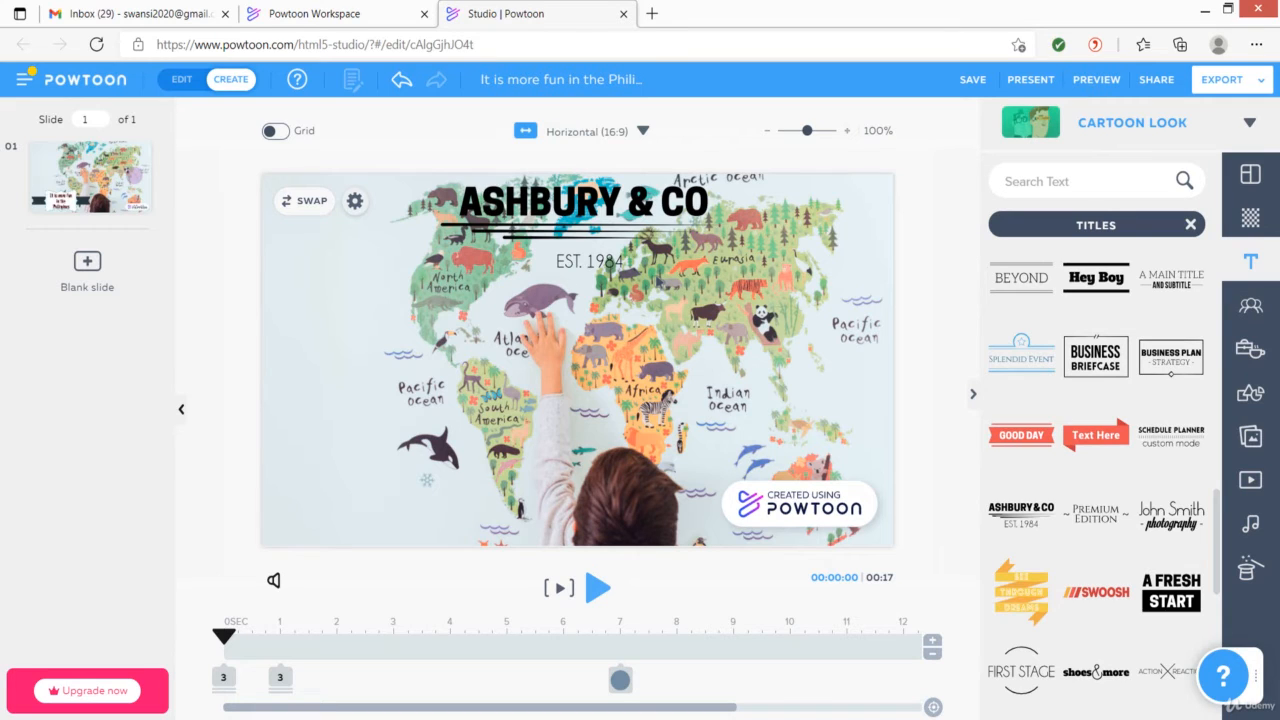
pyautogui.click(620, 261)
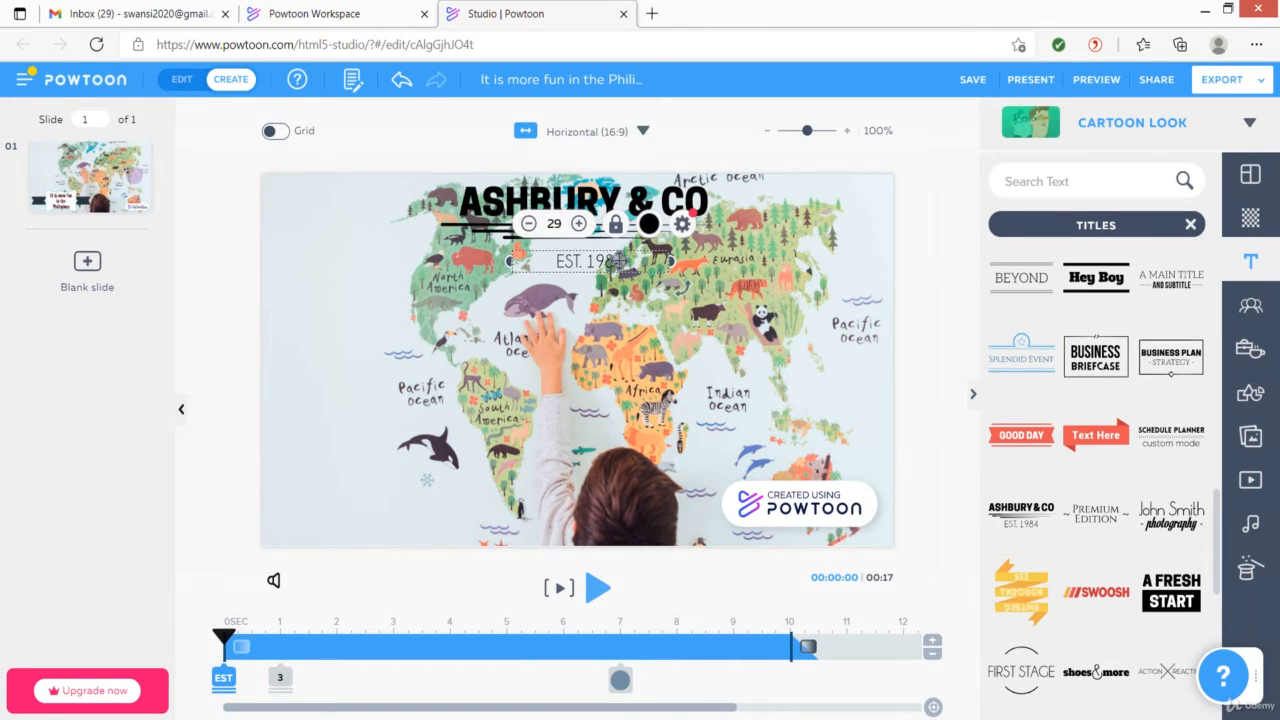
pyautogui.press('Delete')
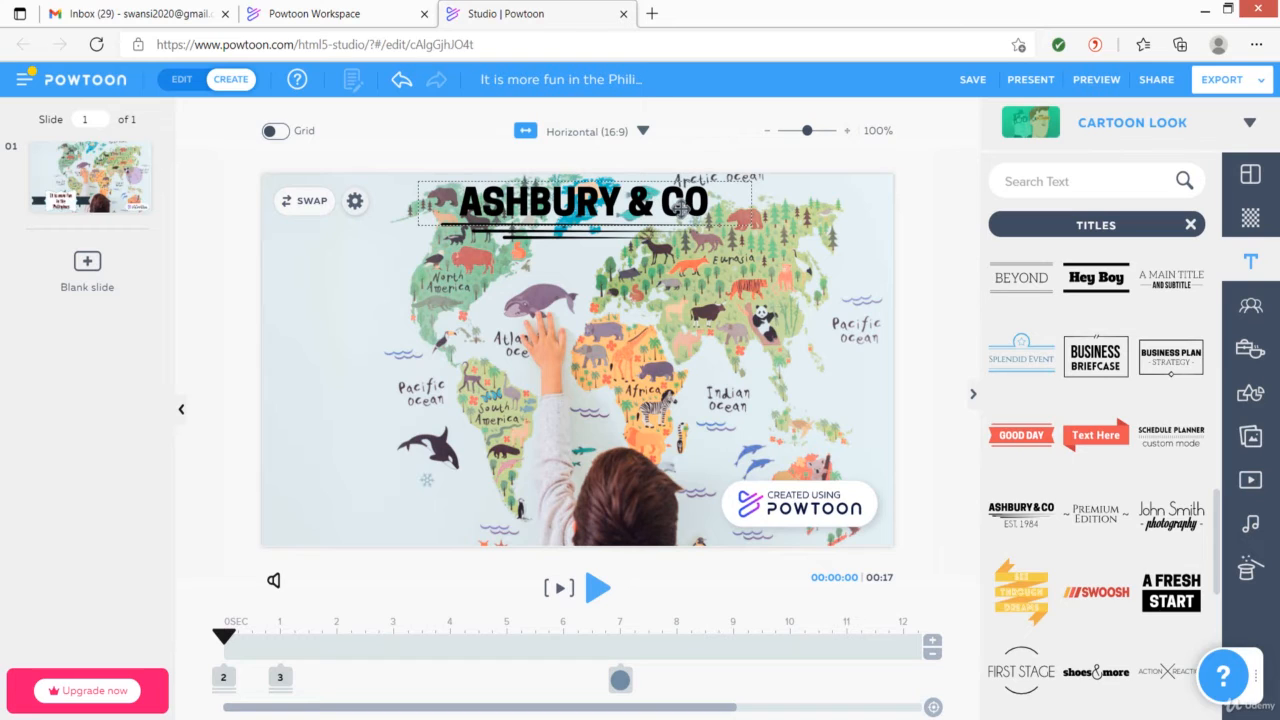
# Replace the heading text with "Travel to the Philippines"
pyautogui.click(679, 206)
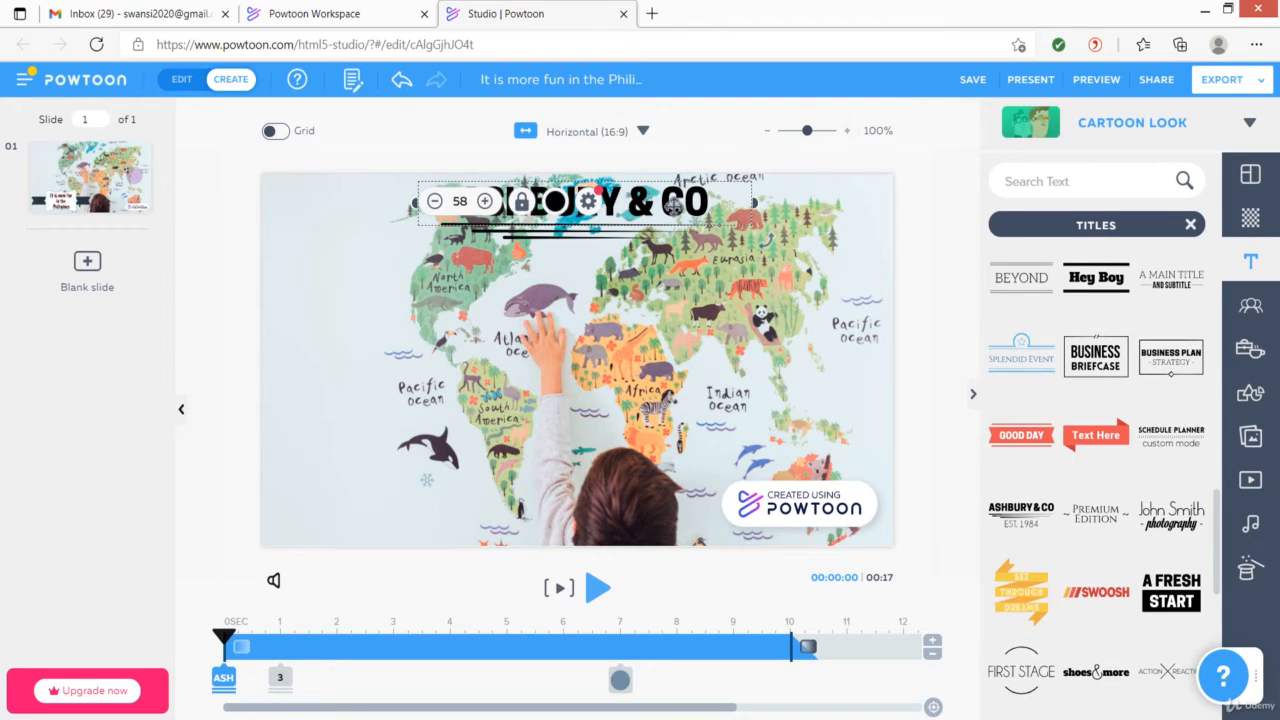
pyautogui.click(589, 203)
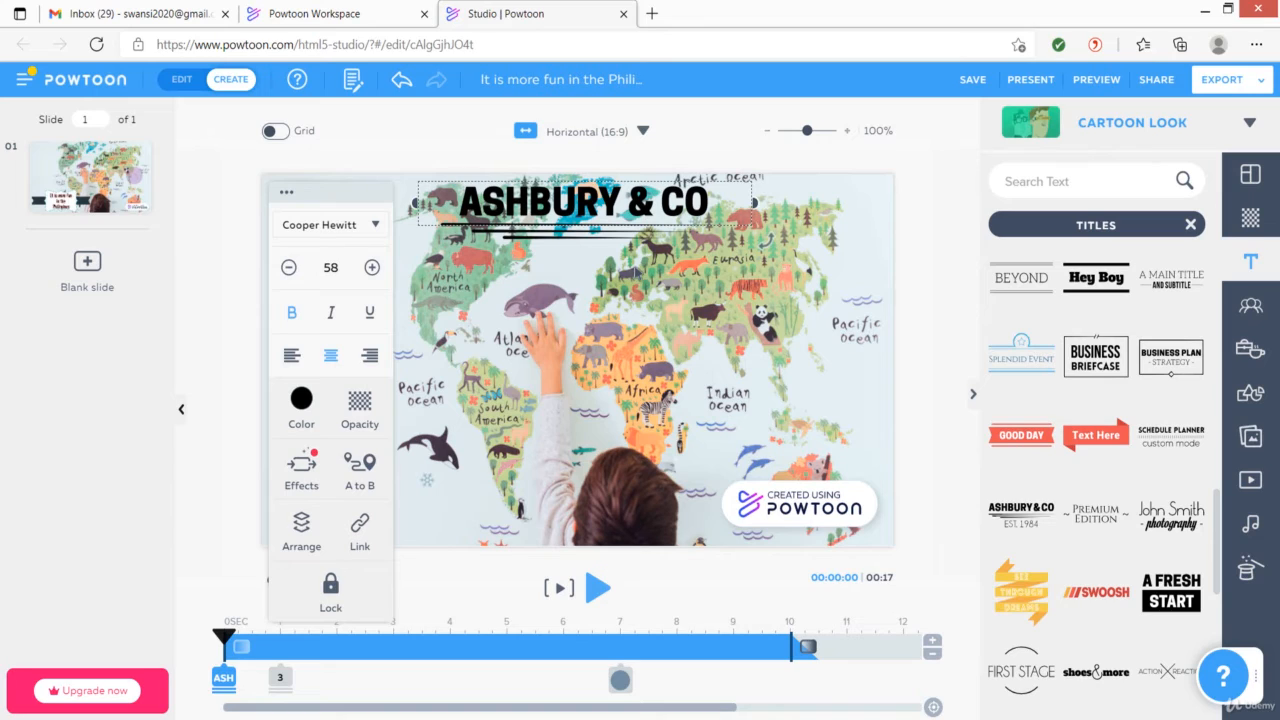
pyautogui.doubleClick(628, 202)
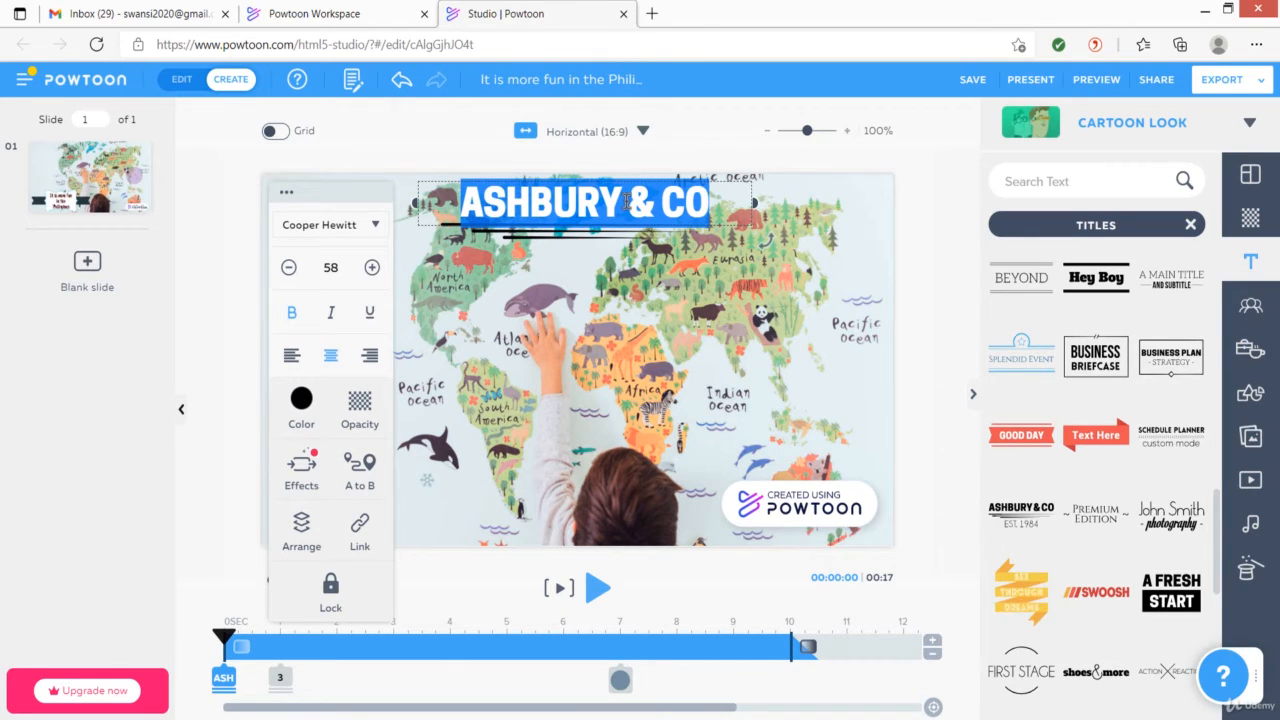
pyautogui.write('Travel to the Philippines')
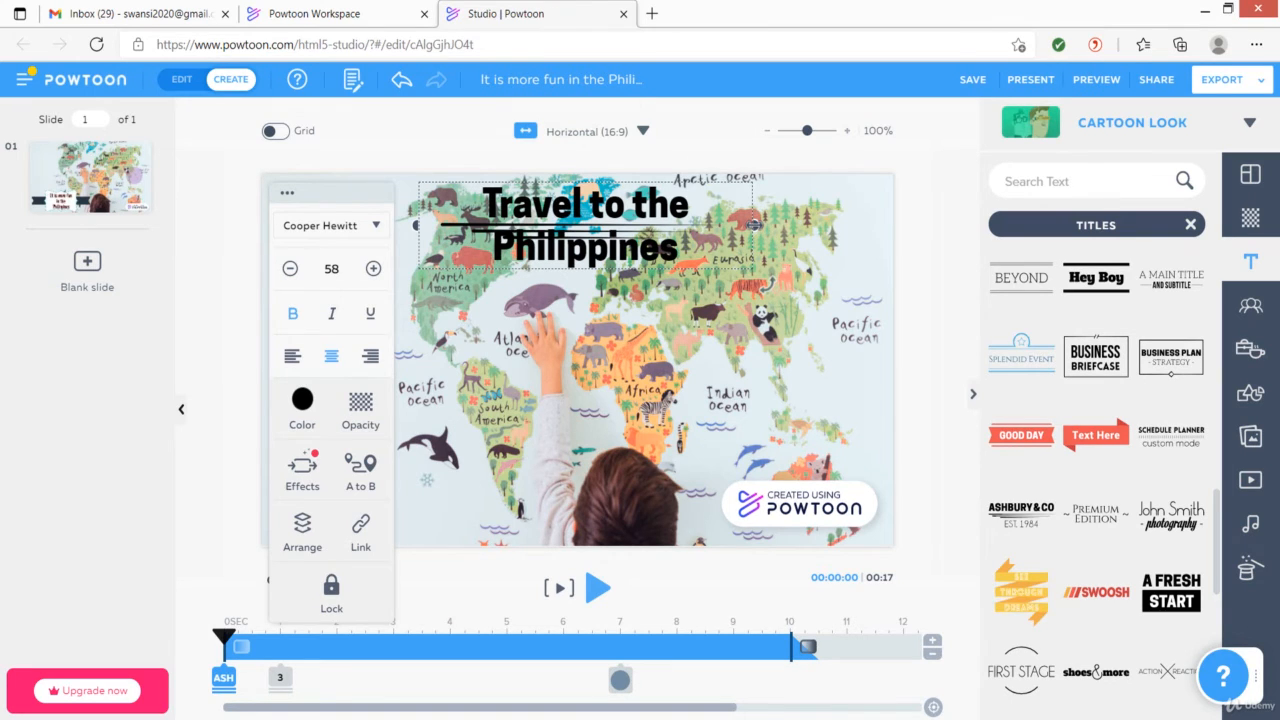
# Widen the heading text box so the text fits on one line and shift it slightly left
pyautogui.moveTo(754, 224); pyautogui.dragTo(850, 222)
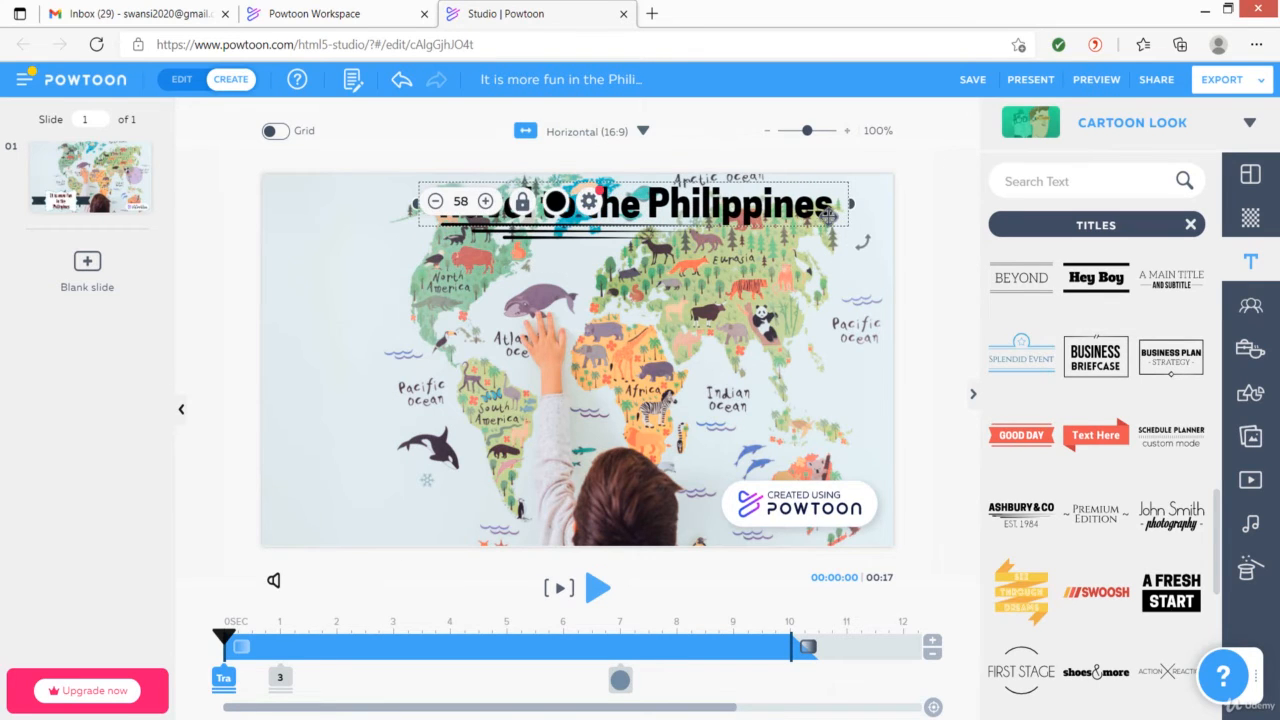
pyautogui.moveTo(835, 190); pyautogui.dragTo(781, 190)
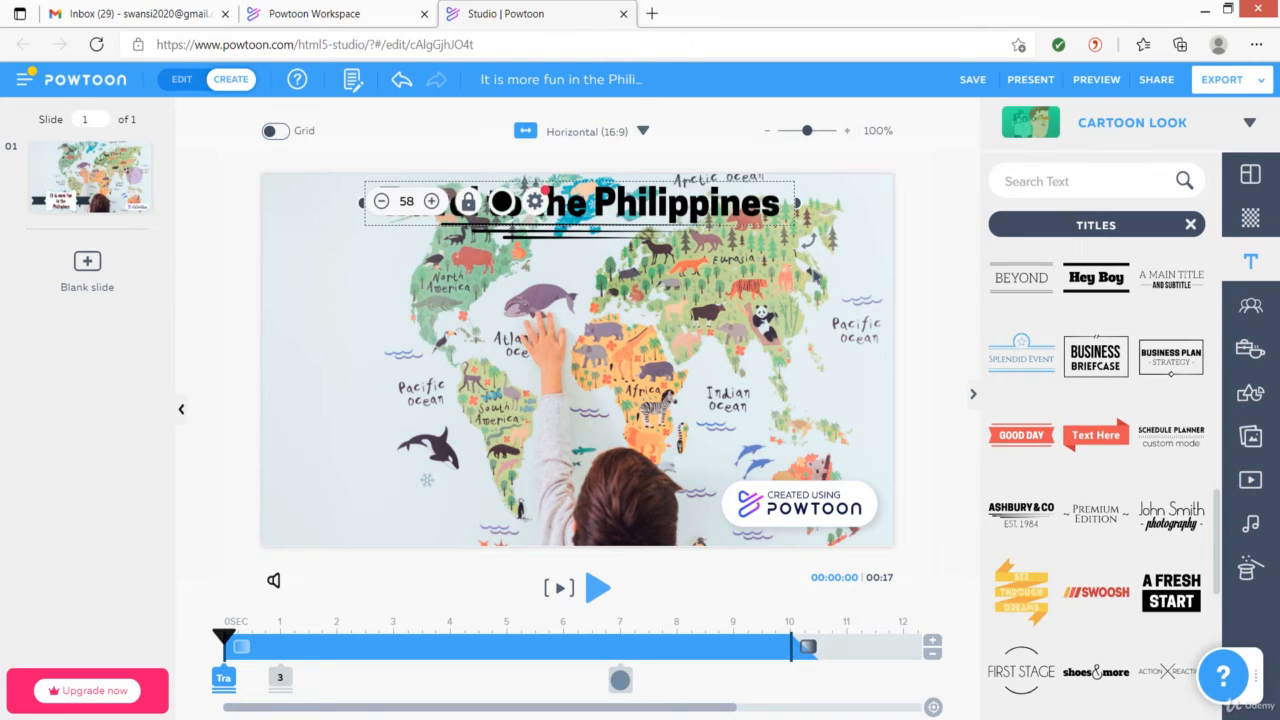
pyautogui.click(822, 281)
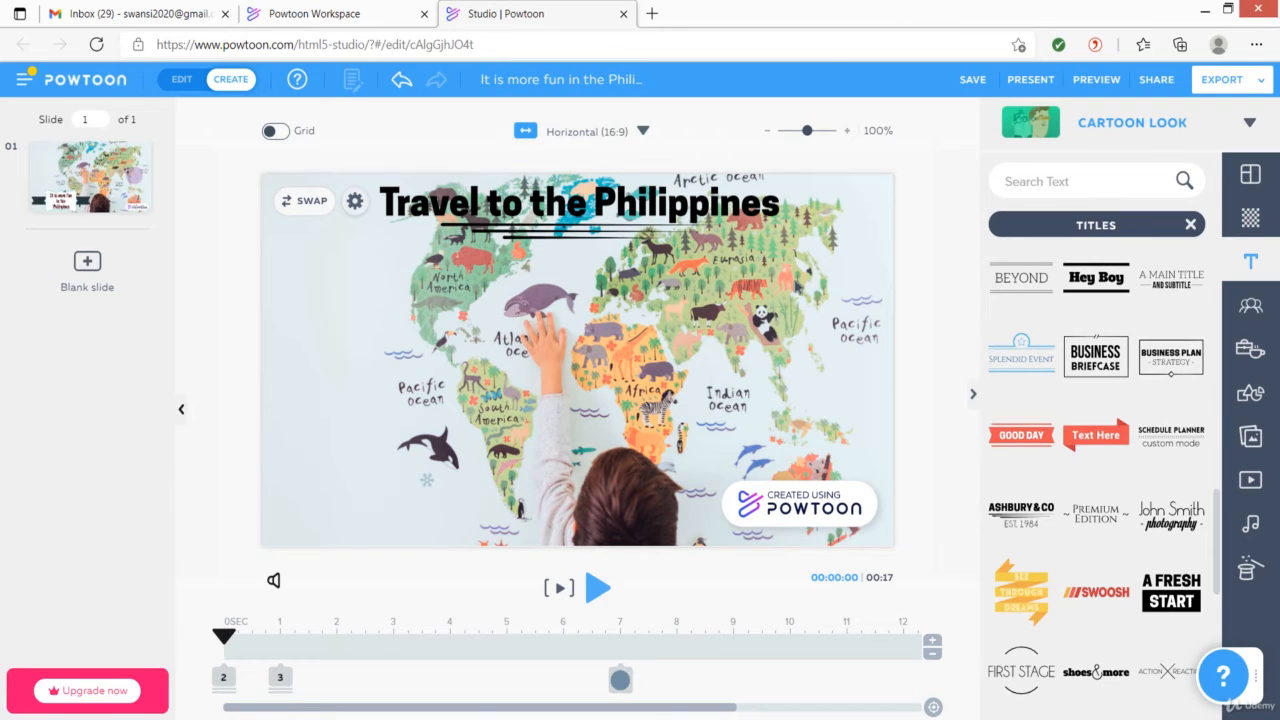
# Delay the heading text's start on the timeline to about 10.5 seconds
pyautogui.click(731, 210)
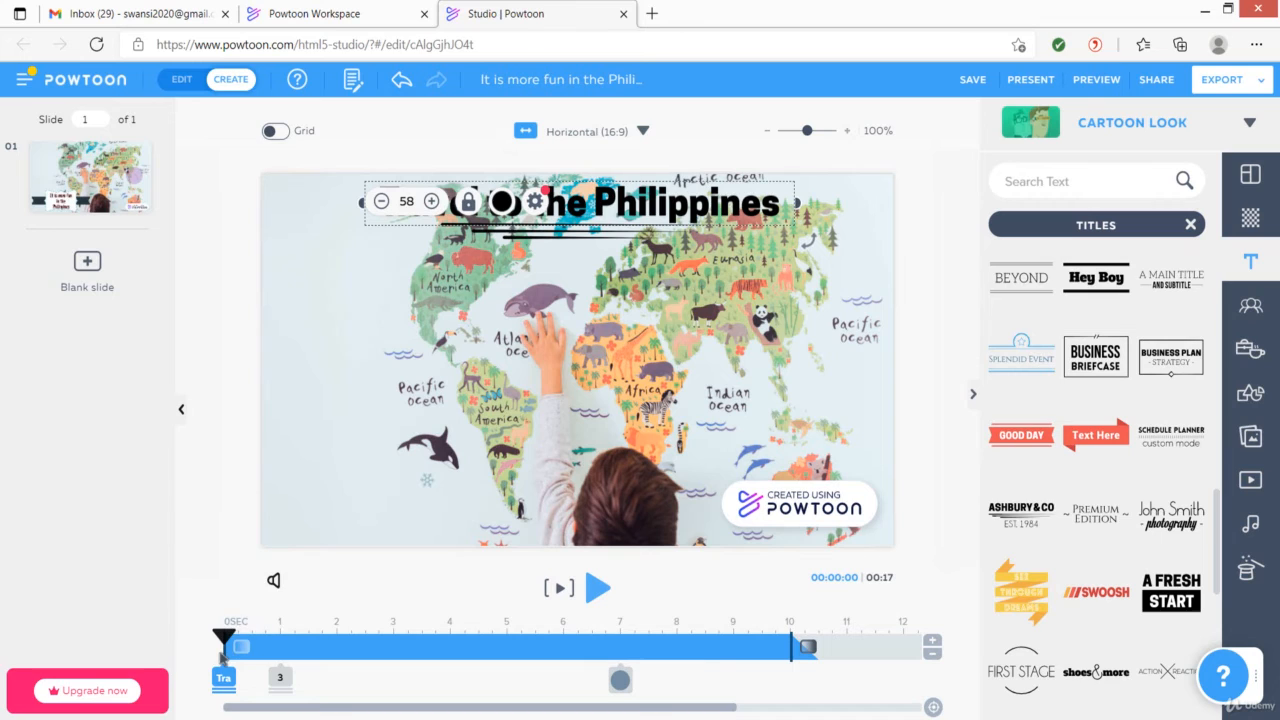
pyautogui.moveTo(224, 648); pyautogui.dragTo(450, 646)
pyautogui.moveTo(535, 635); pyautogui.dragTo(955, 648)
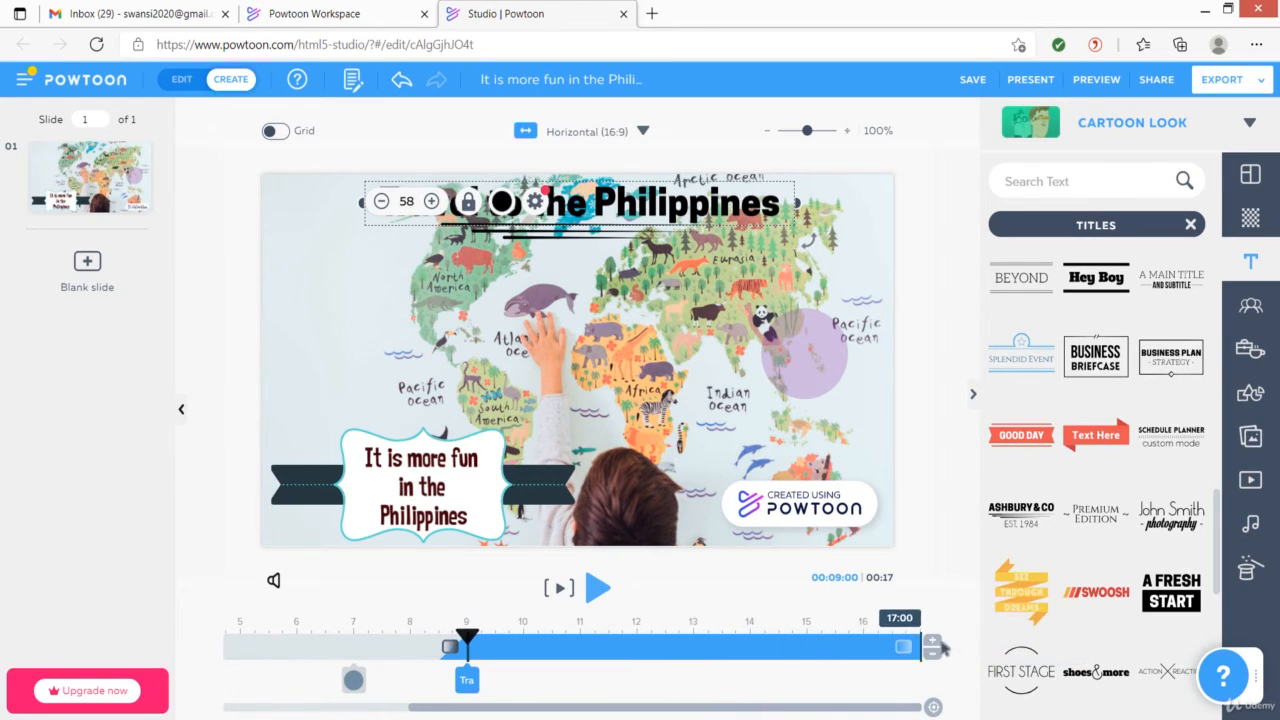
pyautogui.moveTo(468, 655); pyautogui.dragTo(555, 658)
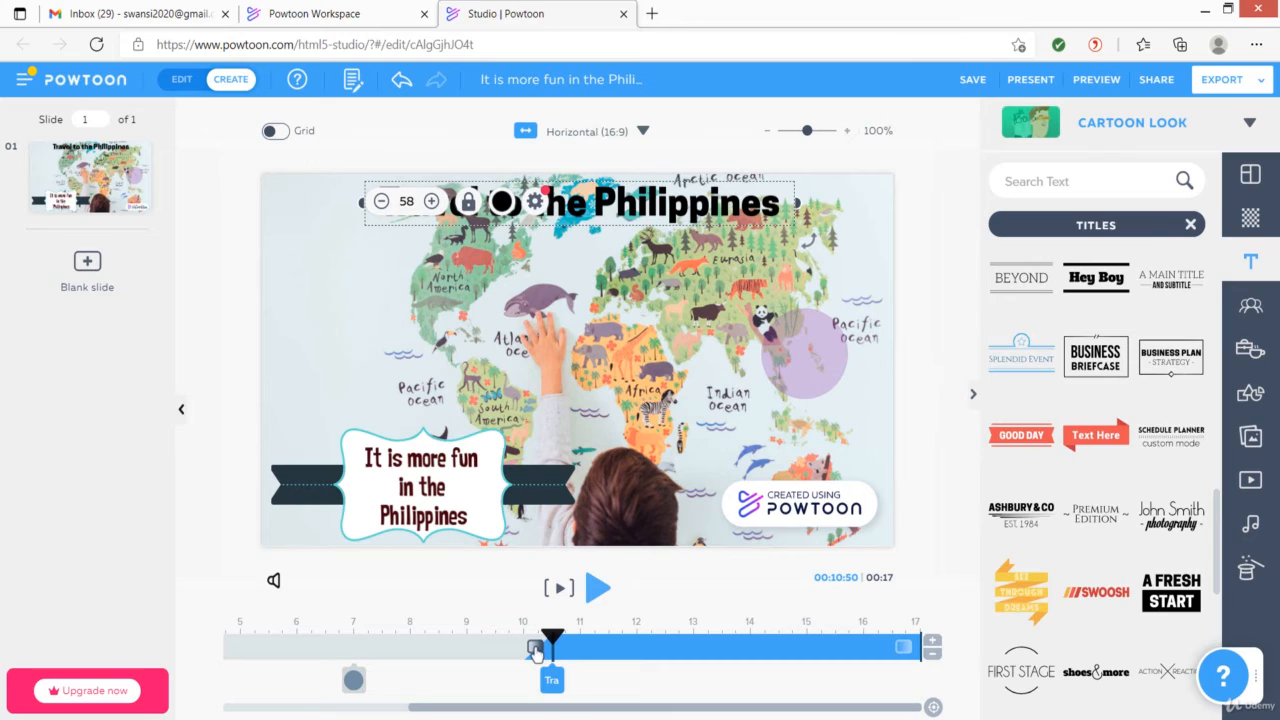
# Set the heading text's enter effect to Slide Up
pyautogui.click(535, 648)
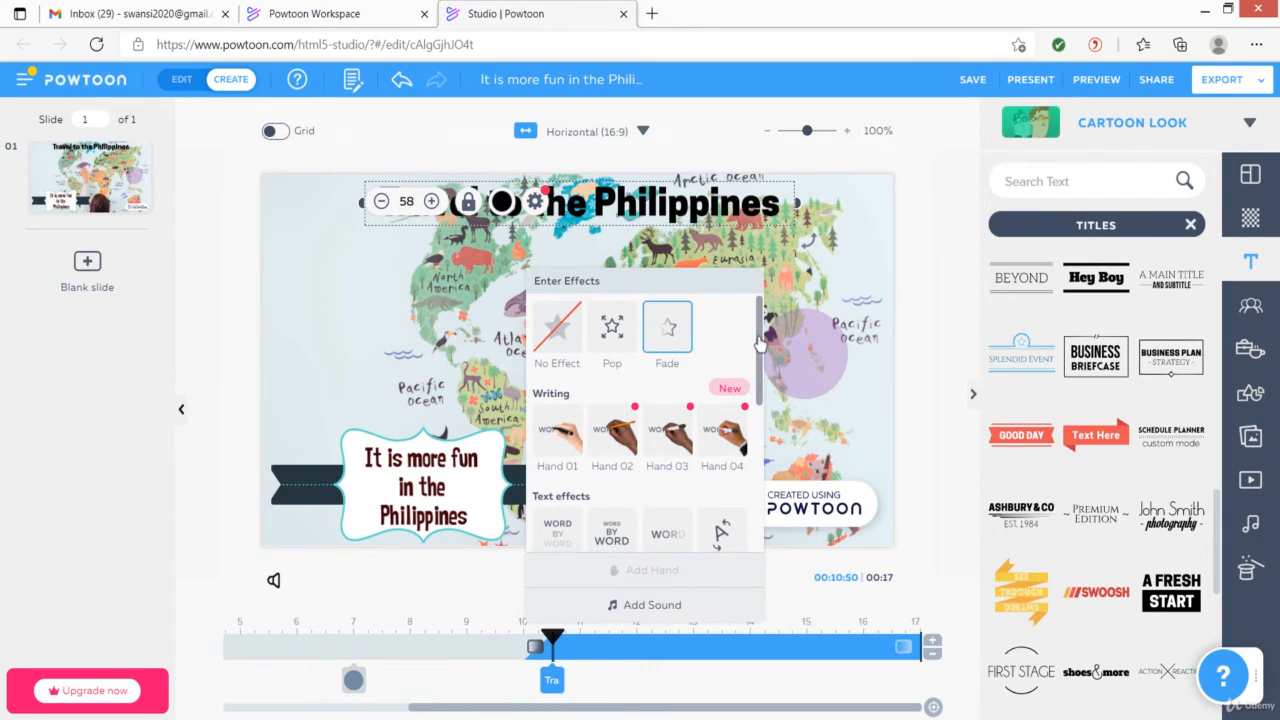
pyautogui.moveTo(760, 343); pyautogui.dragTo(753, 494)
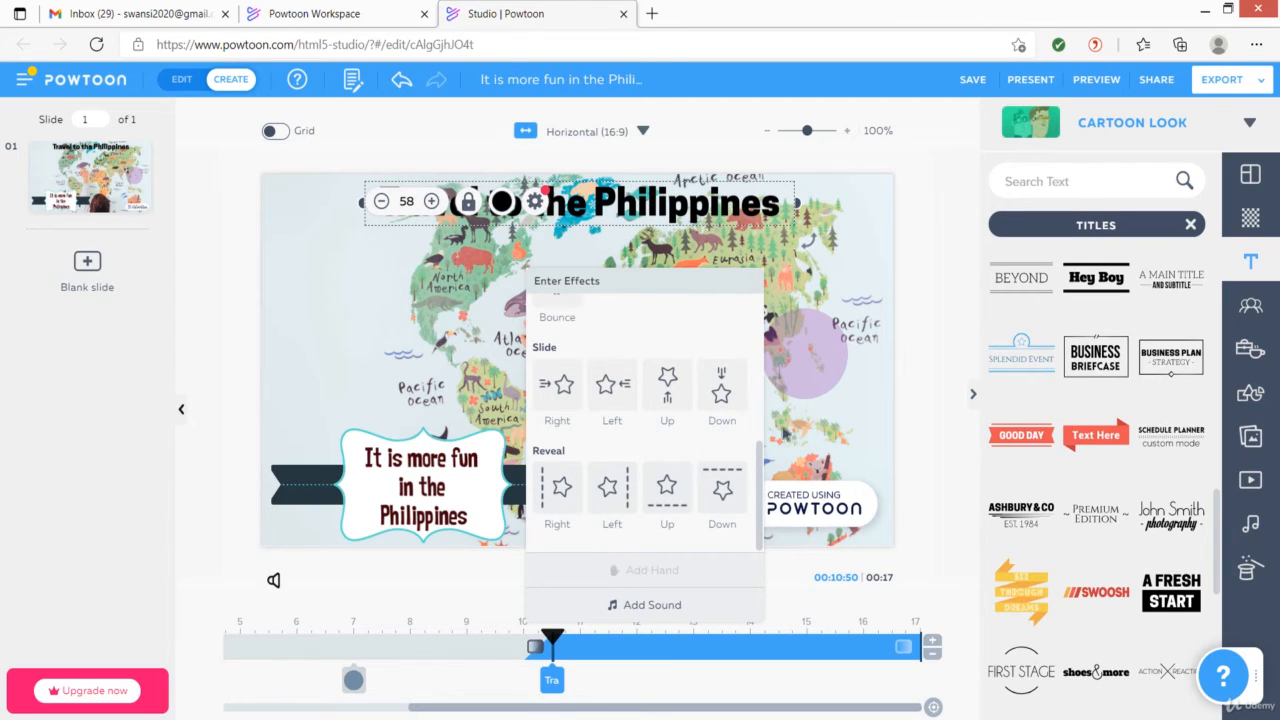
pyautogui.click(669, 397)
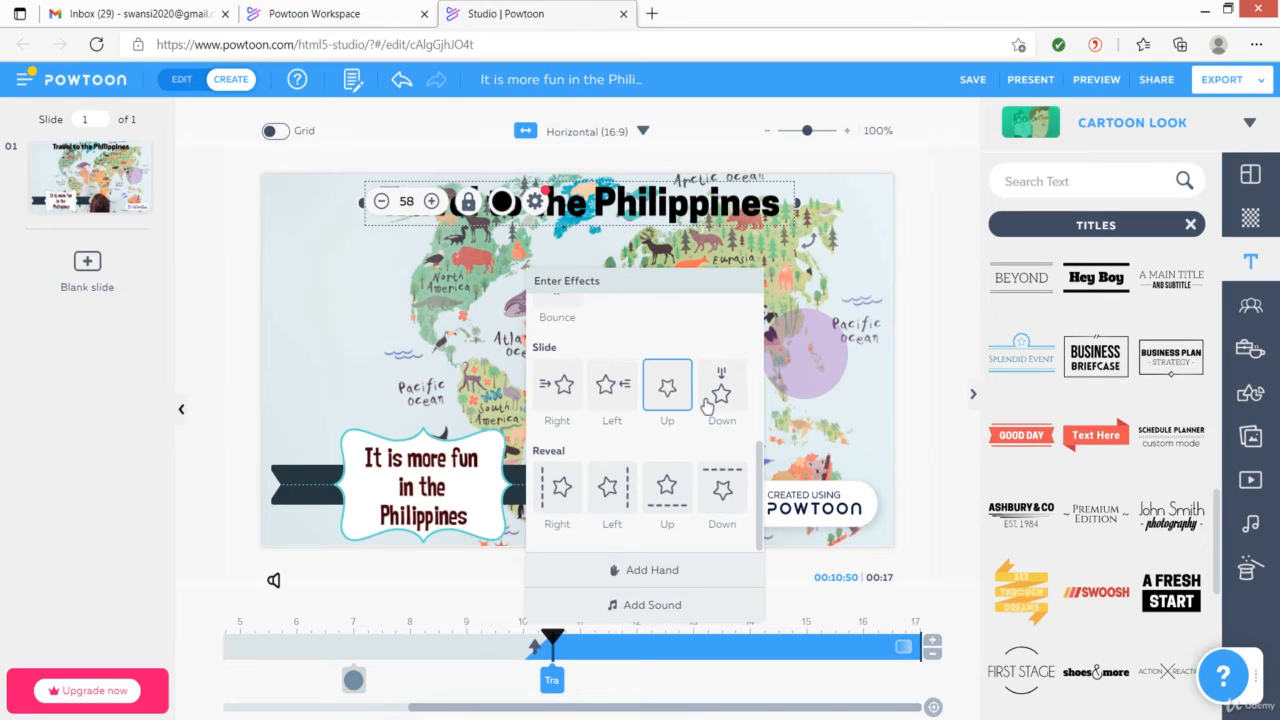
pyautogui.click(966, 521)
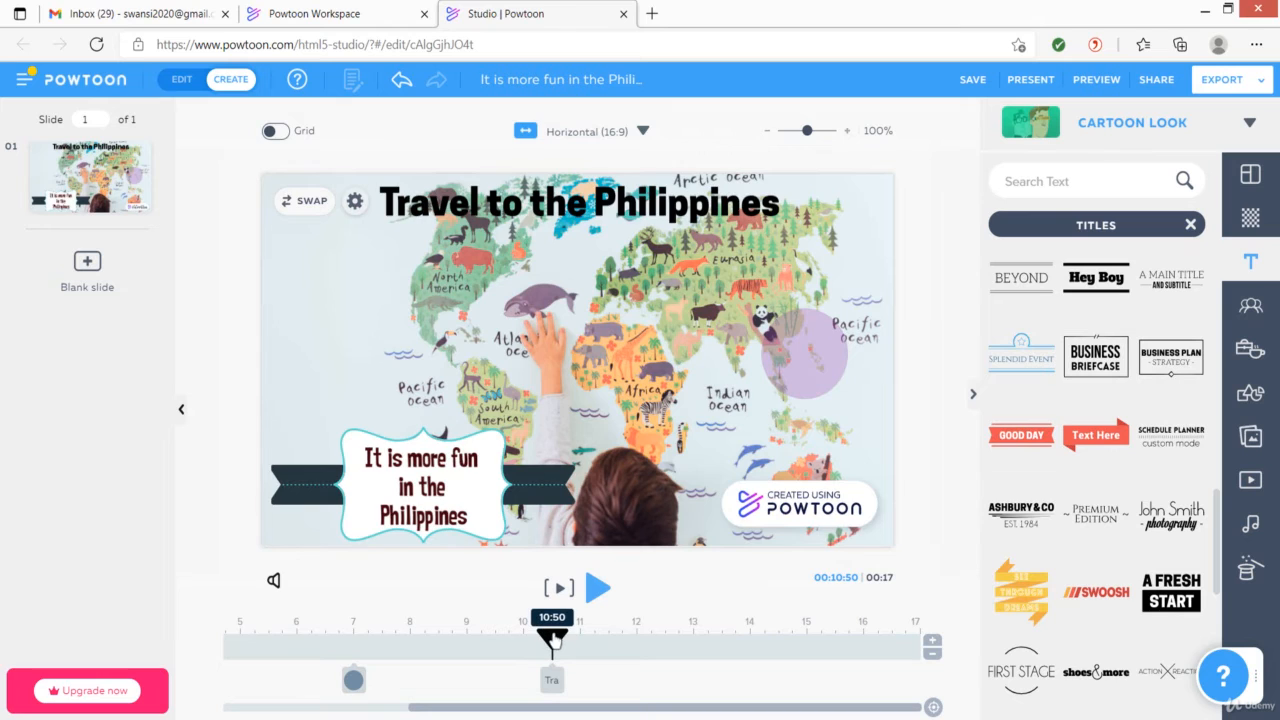
# Extend the heading's decorative line graphic on the timeline to the end of the slide at 17 seconds
pyautogui.moveTo(552, 638)
pyautogui.mouseDown()
pyautogui.moveTo(524, 640)
pyautogui.moveTo(556, 648)
pyautogui.mouseUp()
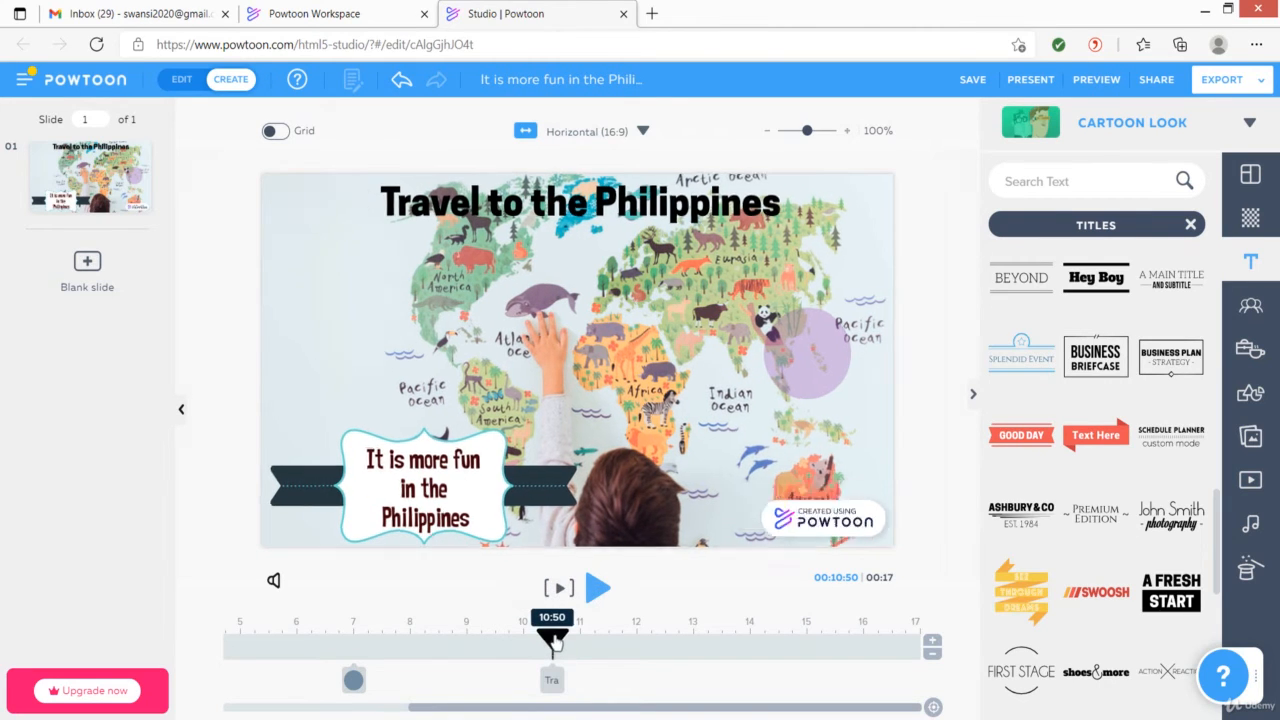
pyautogui.moveTo(555, 643); pyautogui.dragTo(224, 640)
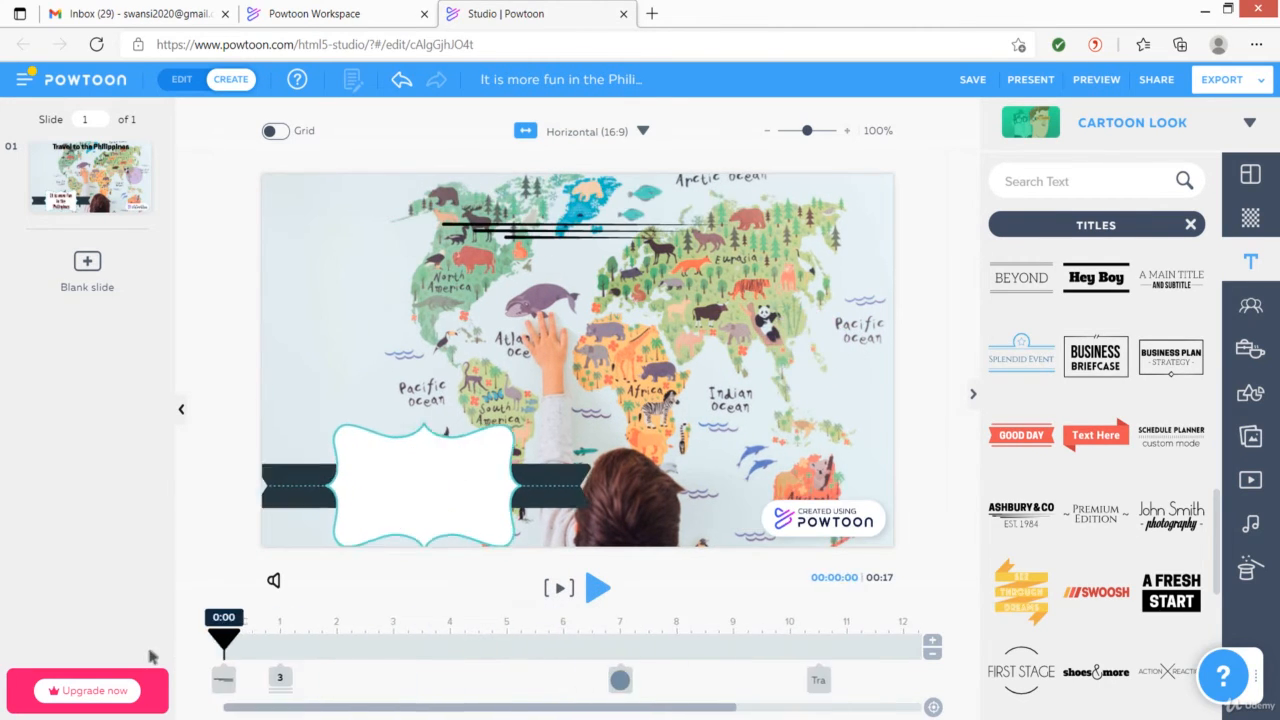
pyautogui.click(222, 682)
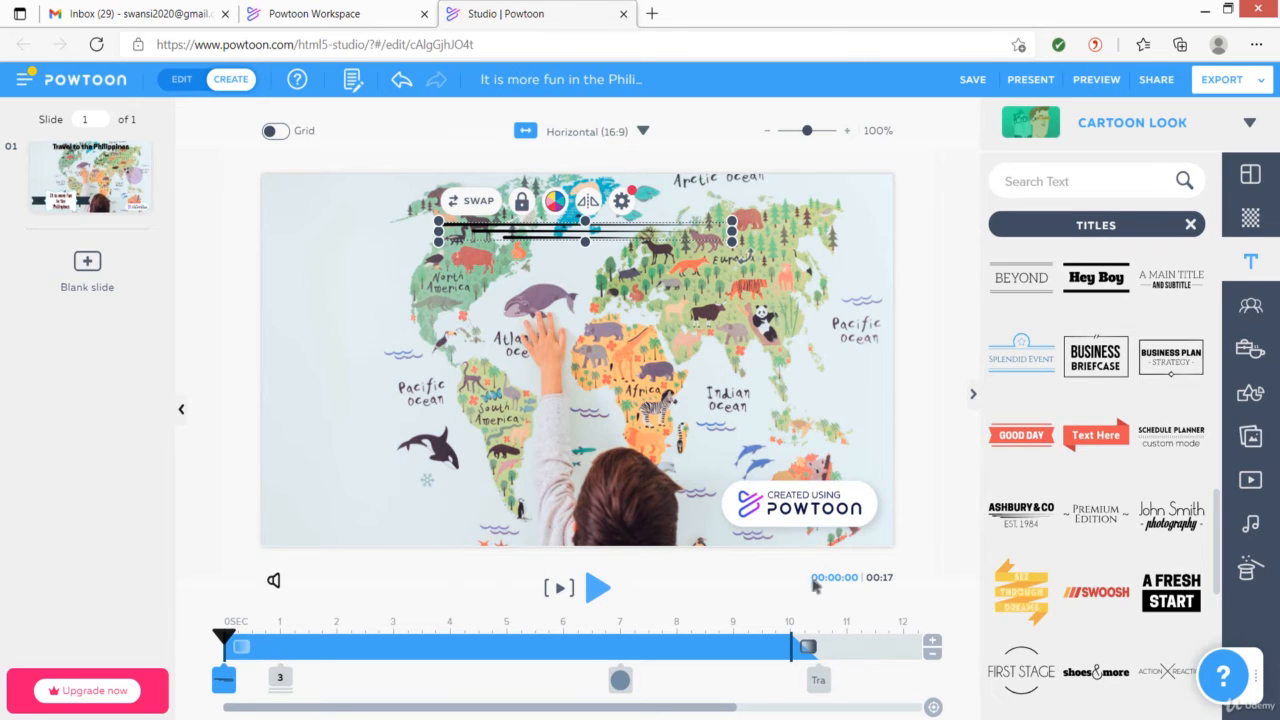
pyautogui.moveTo(800, 645); pyautogui.dragTo(1015, 637)
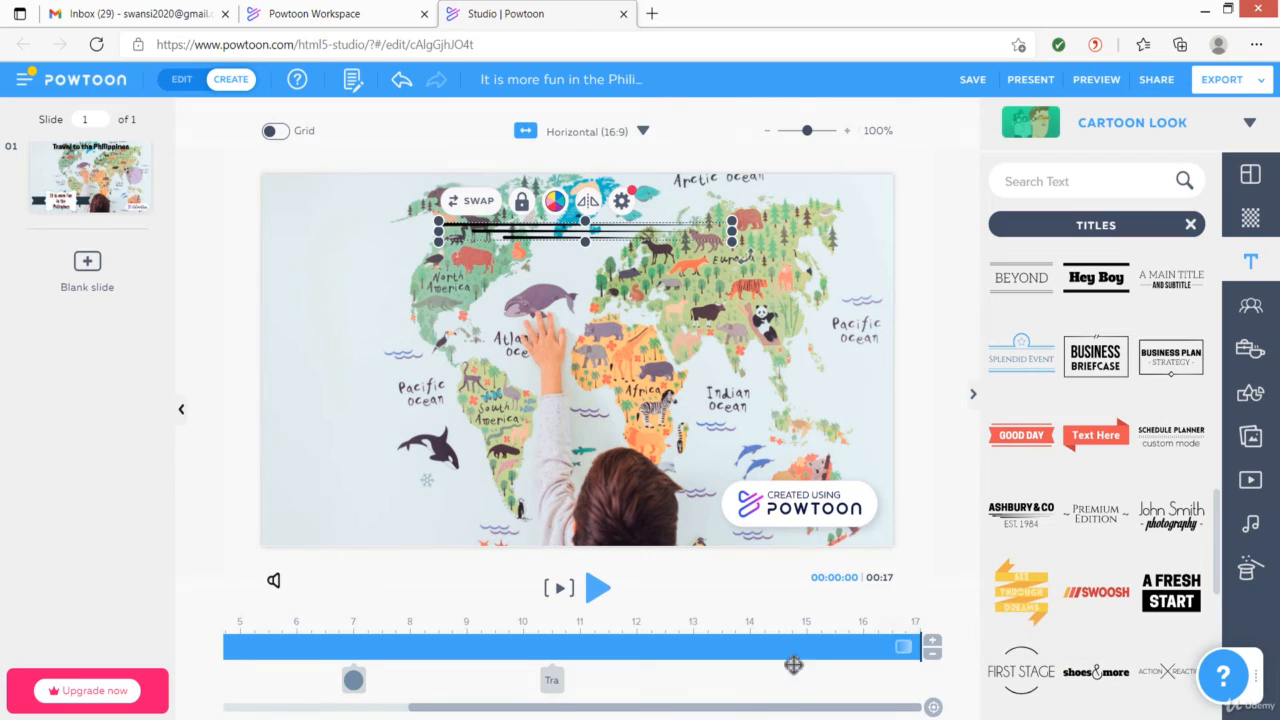
pyautogui.moveTo(780, 710); pyautogui.dragTo(540, 717)
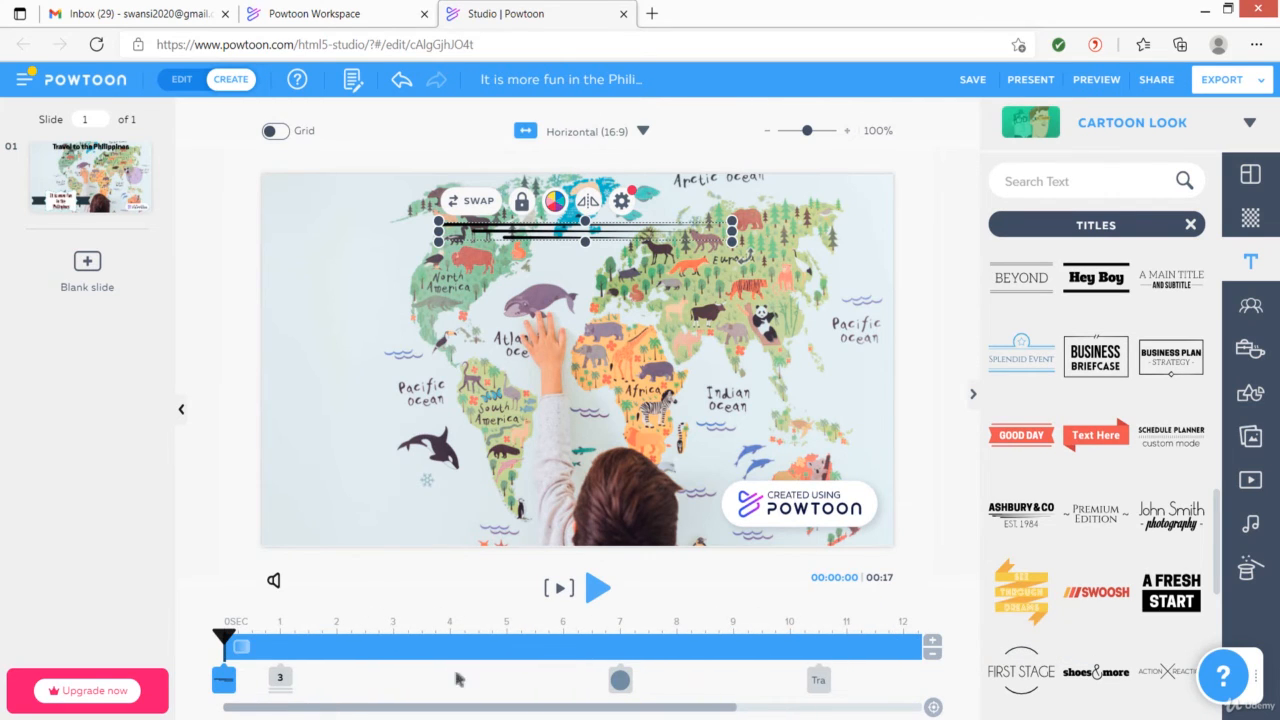
# Delay the heading's decorative line graphic to start at about 10.5 seconds and set its enter effect to Slide Up
pyautogui.moveTo(240, 647); pyautogui.dragTo(822, 658)
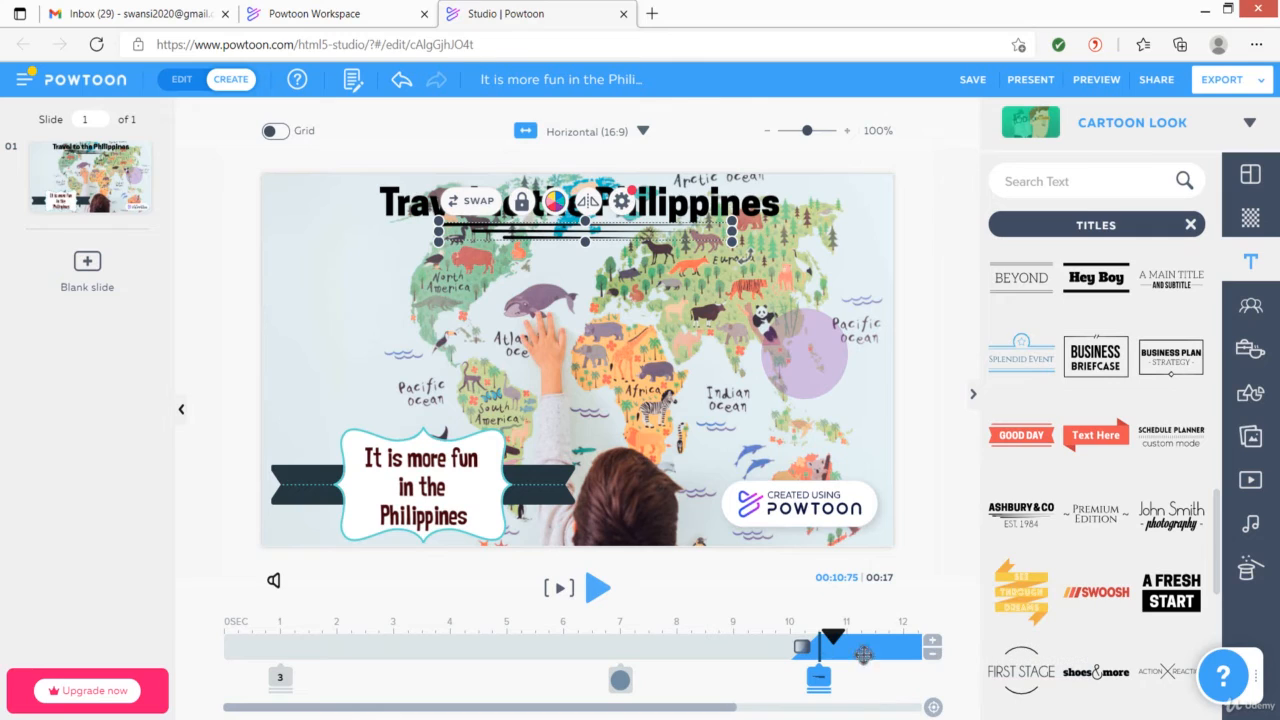
pyautogui.click(801, 650)
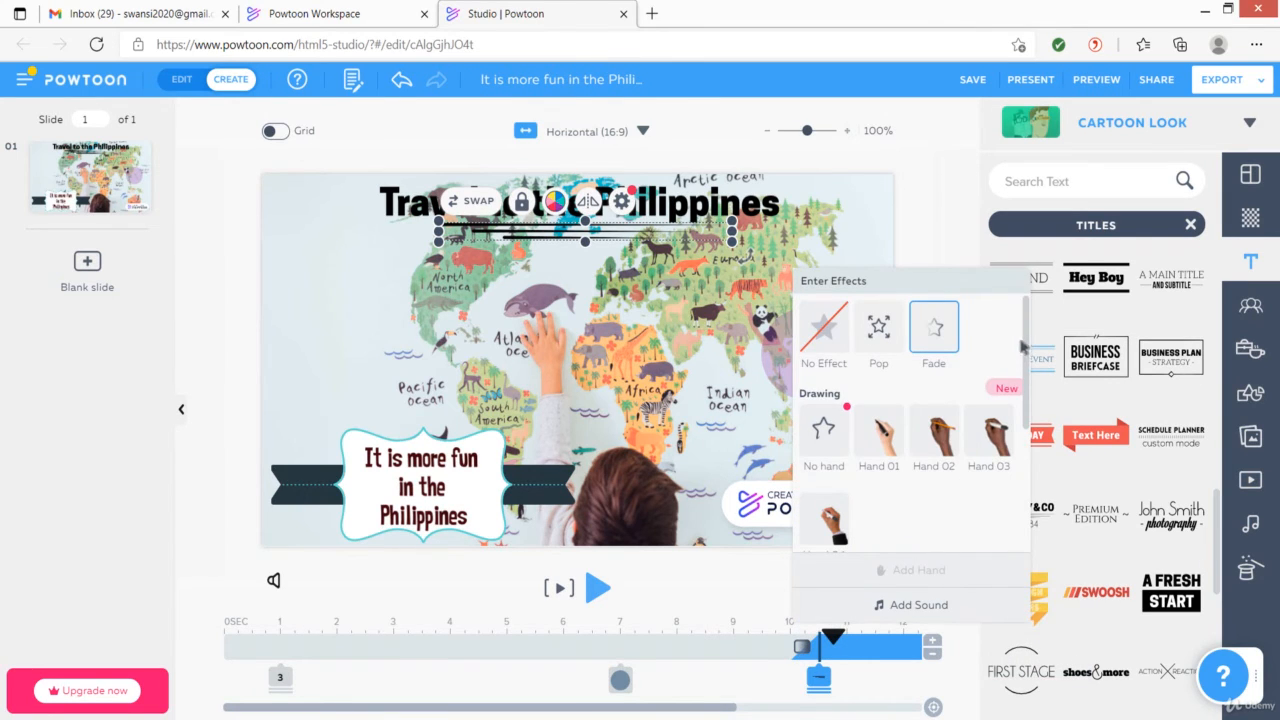
pyautogui.moveTo(1027, 344); pyautogui.dragTo(1016, 472)
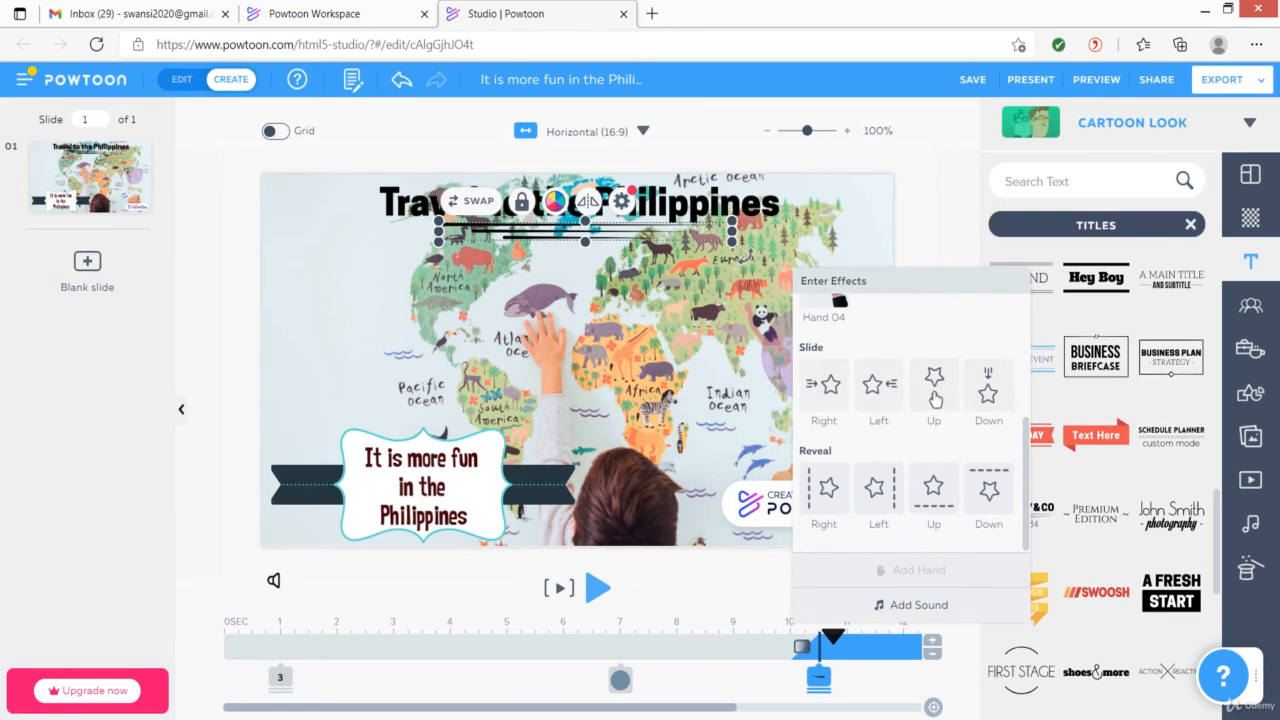
pyautogui.click(936, 390)
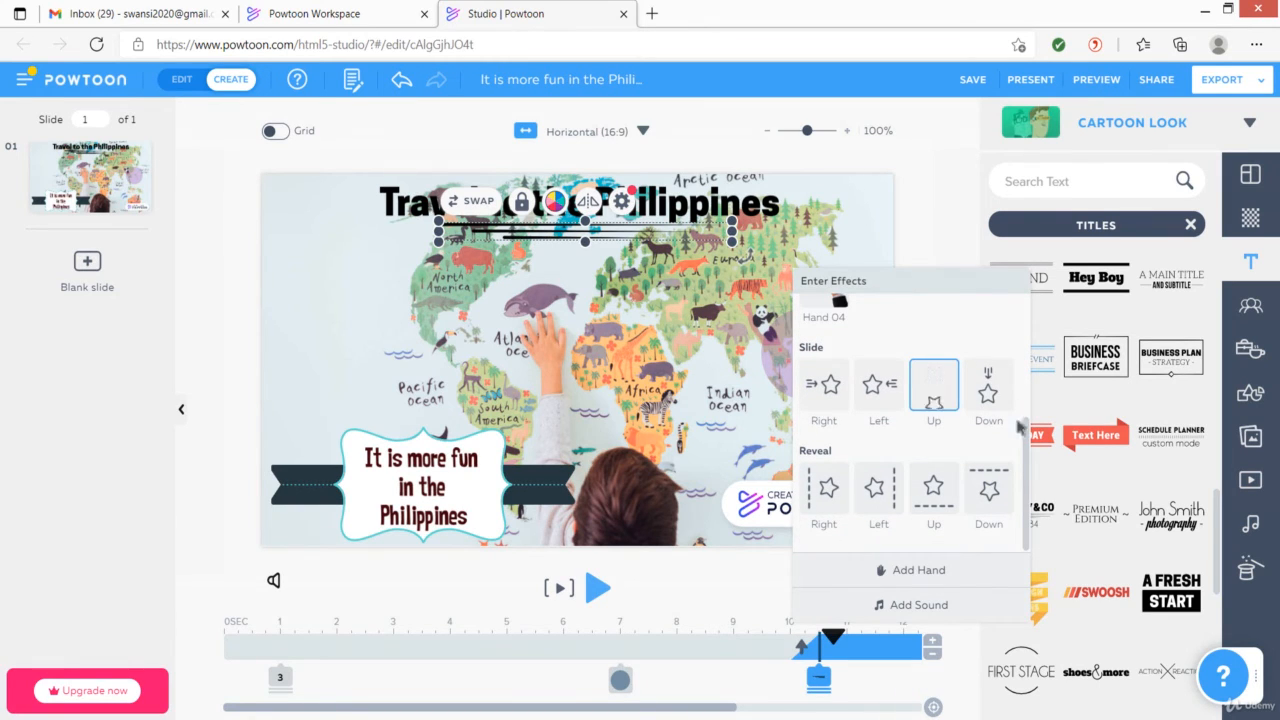
pyautogui.click(733, 592)
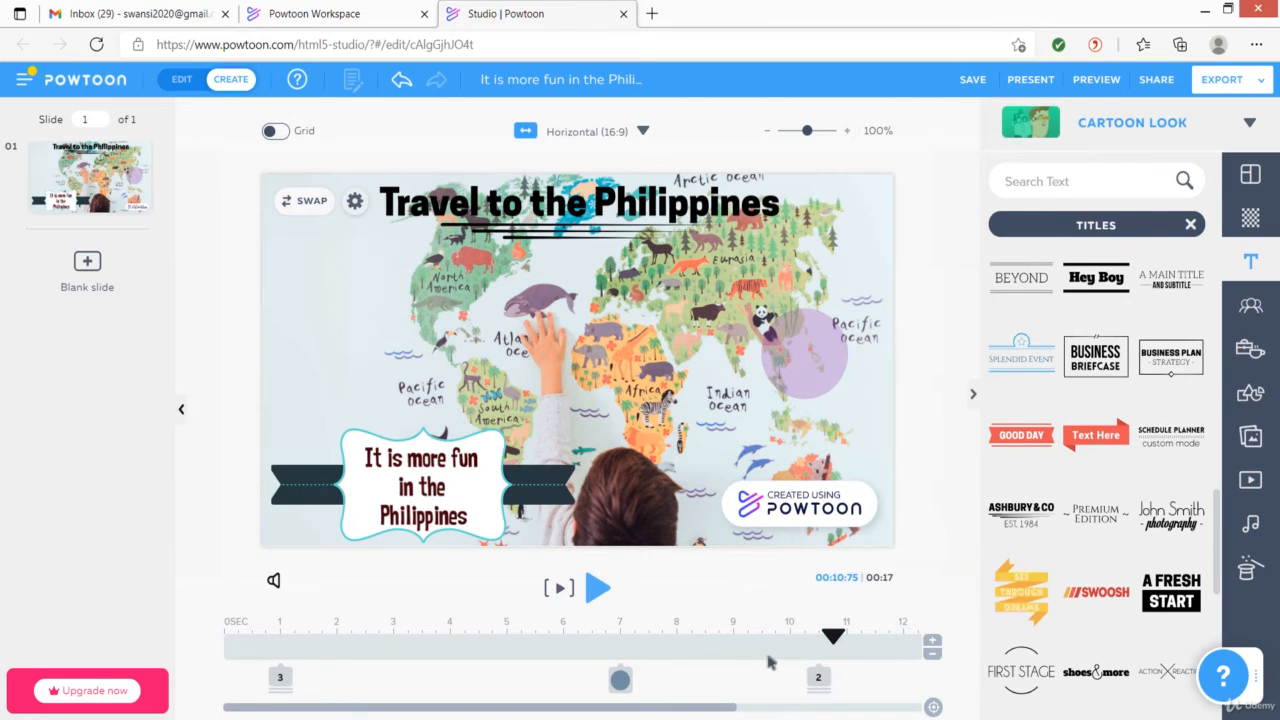
# Play the slide preview from the beginning
pyautogui.click(821, 638)
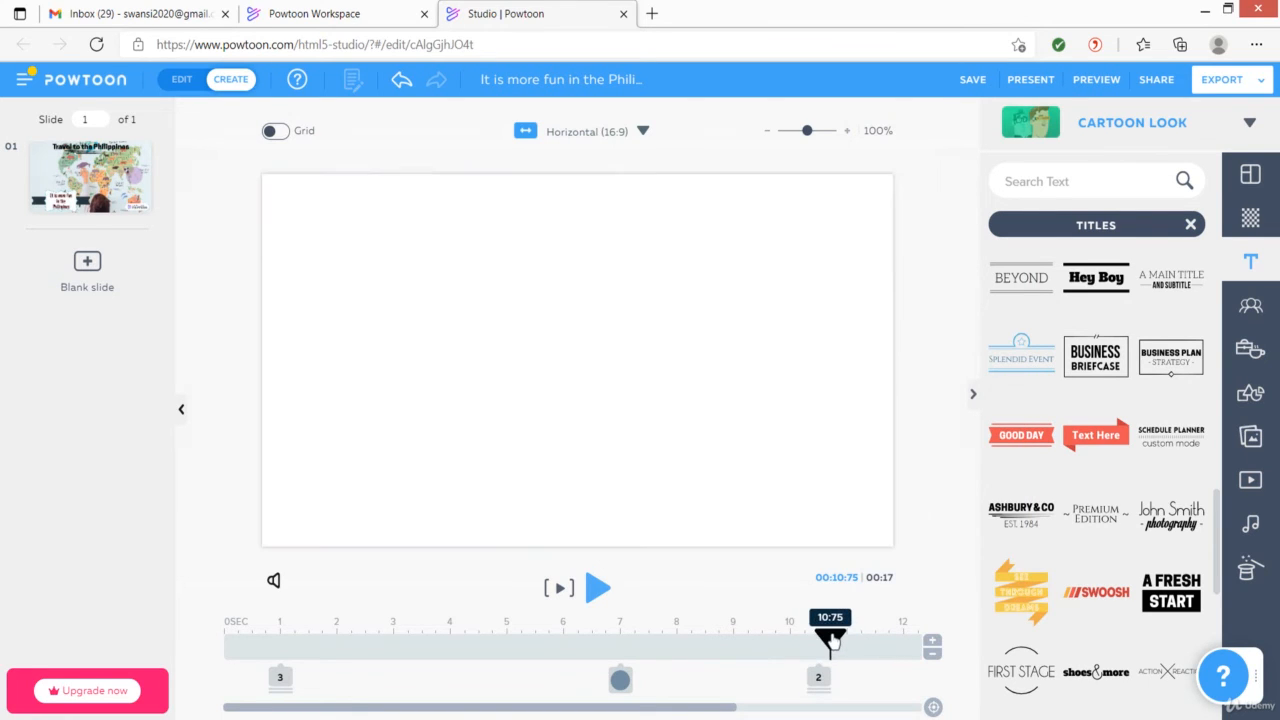
pyautogui.moveTo(803, 650); pyautogui.dragTo(206, 650)
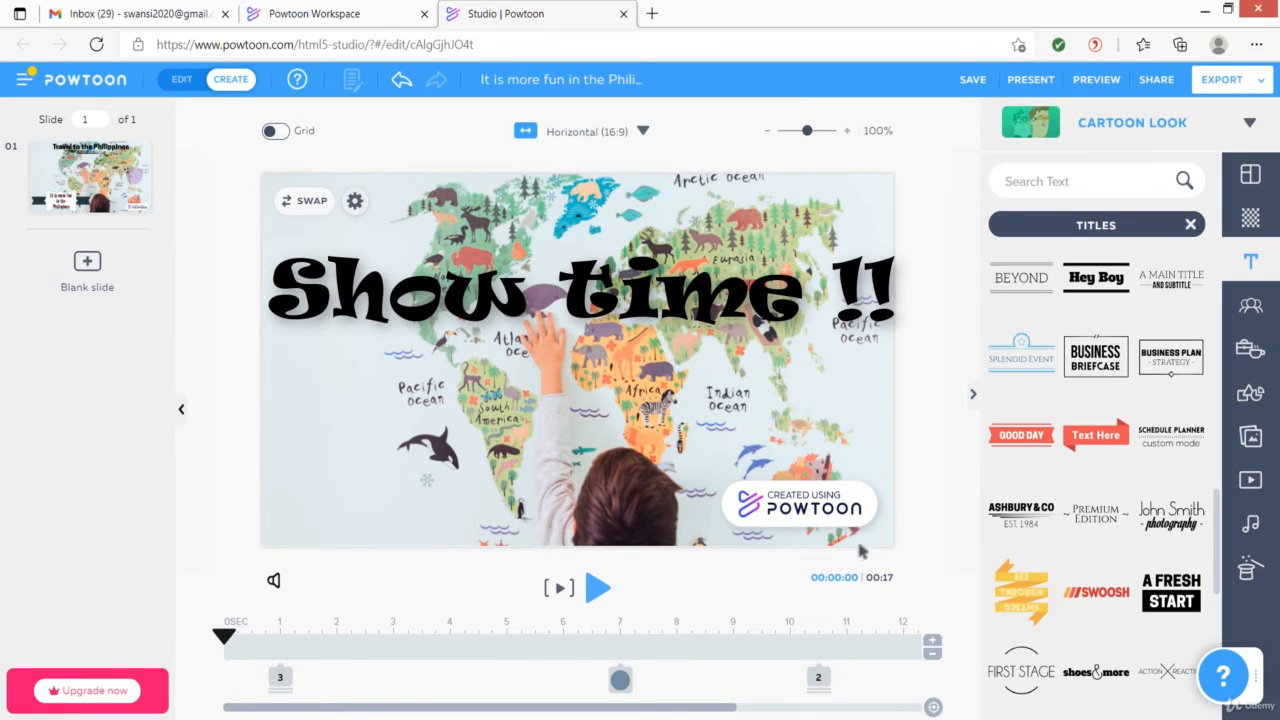
pyautogui.click(597, 588)
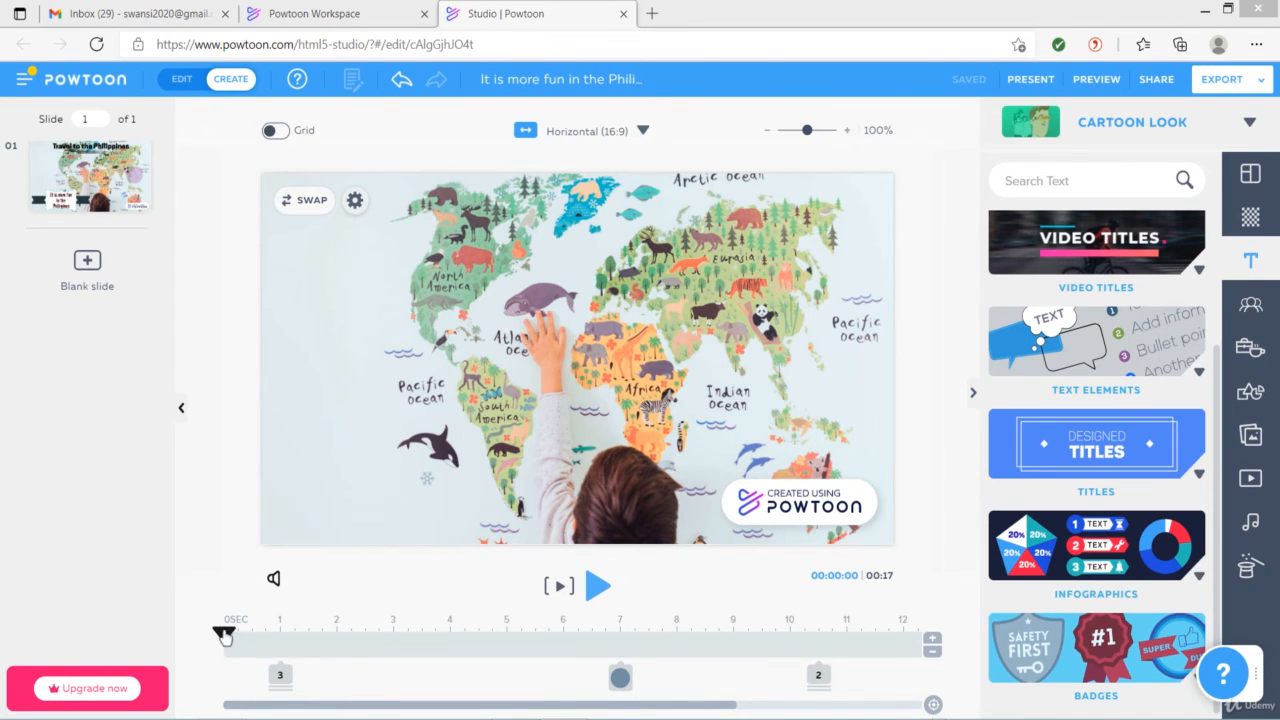
# At the 6-second mark, add the Liquid Swords speech bubble from the text elements
pyautogui.moveTo(224, 637); pyautogui.dragTo(566, 638)
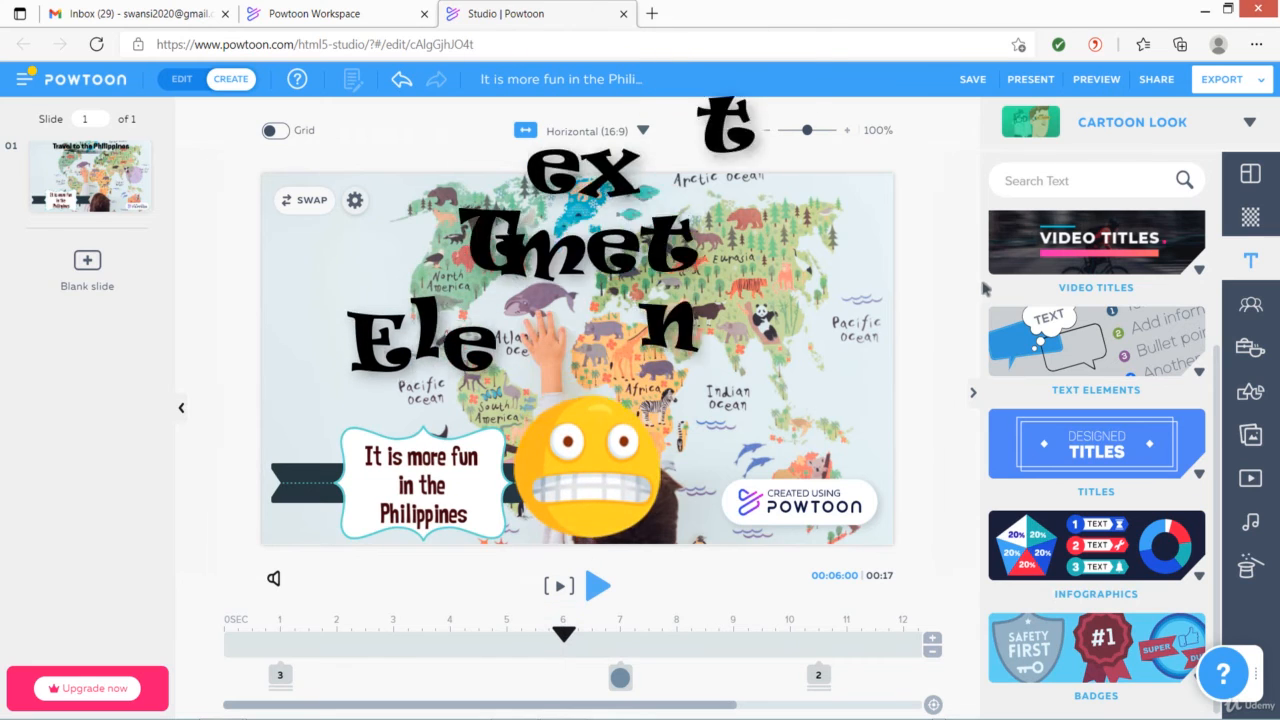
pyautogui.click(1198, 372)
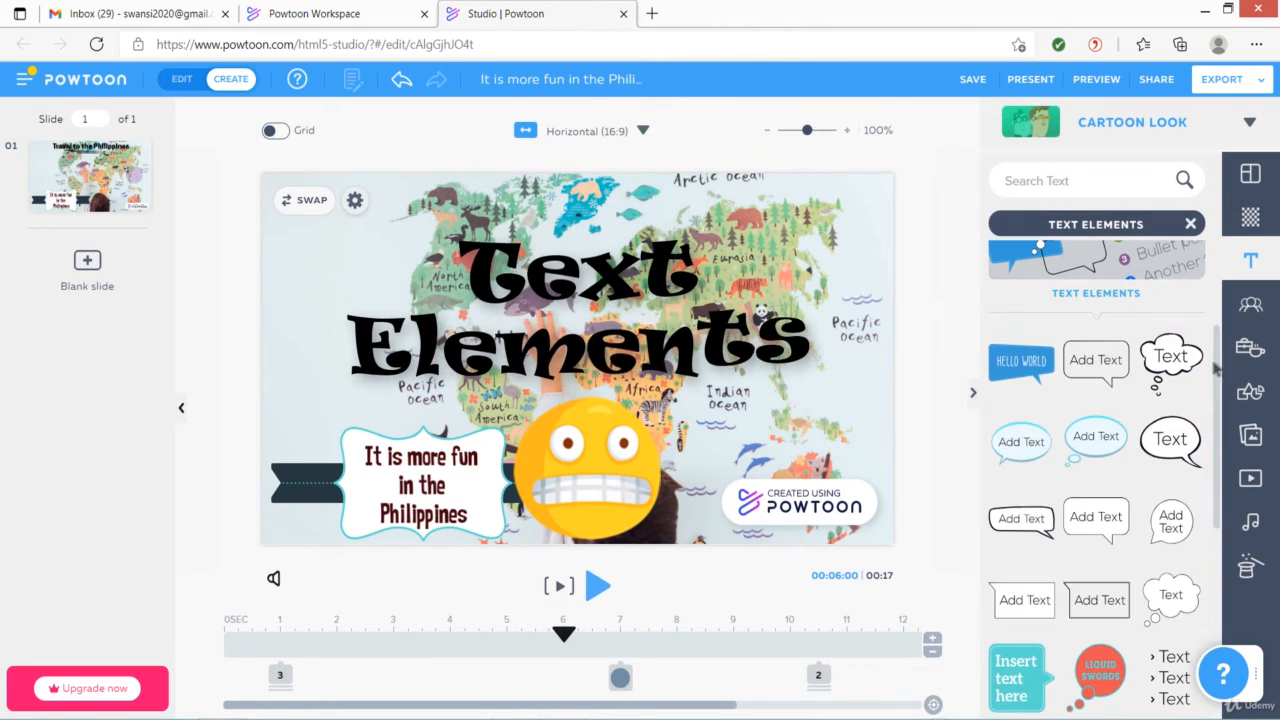
pyautogui.moveTo(1217, 345); pyautogui.dragTo(1220, 436)
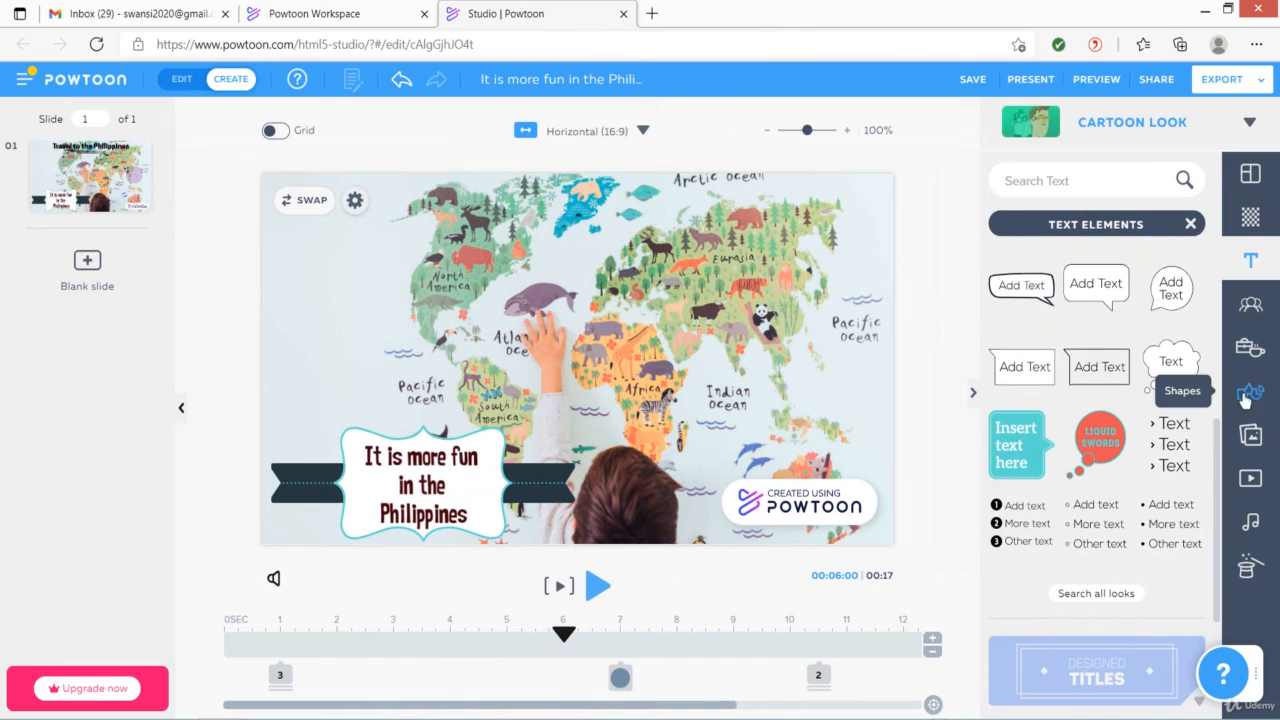
pyautogui.click(1101, 444)
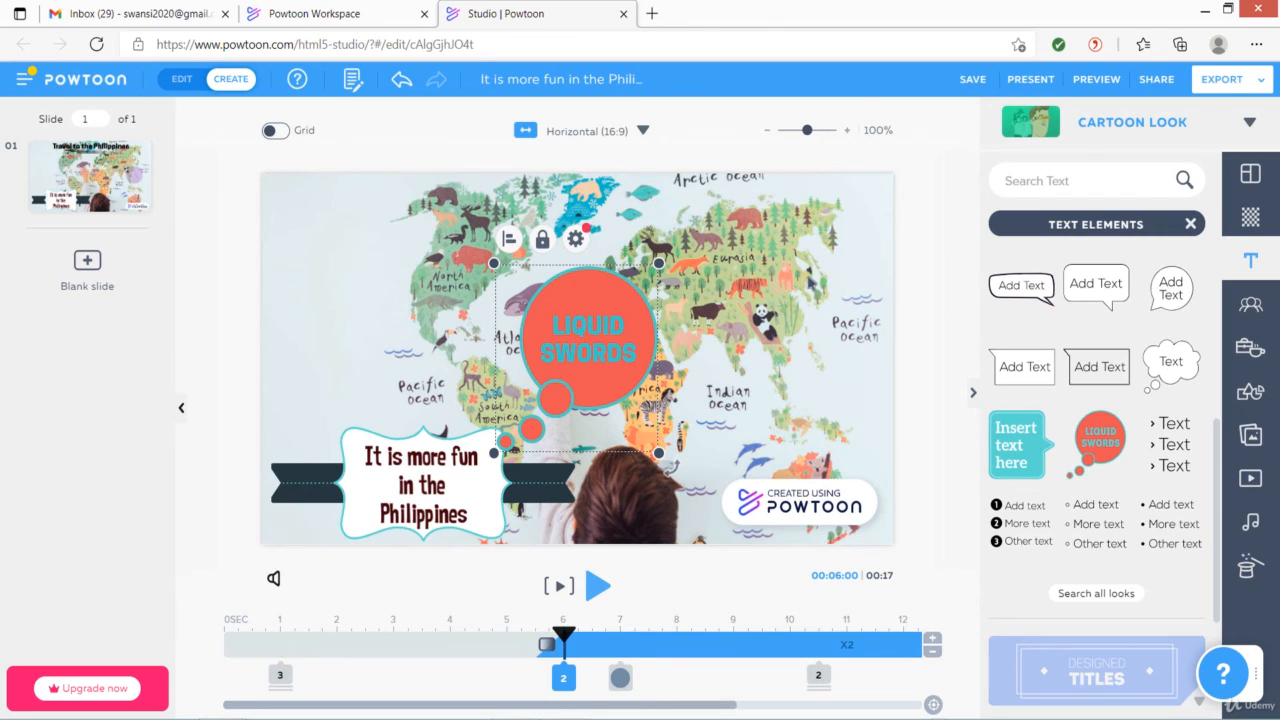
# Flip the speech bubble horizontally
pyautogui.click(751, 362)
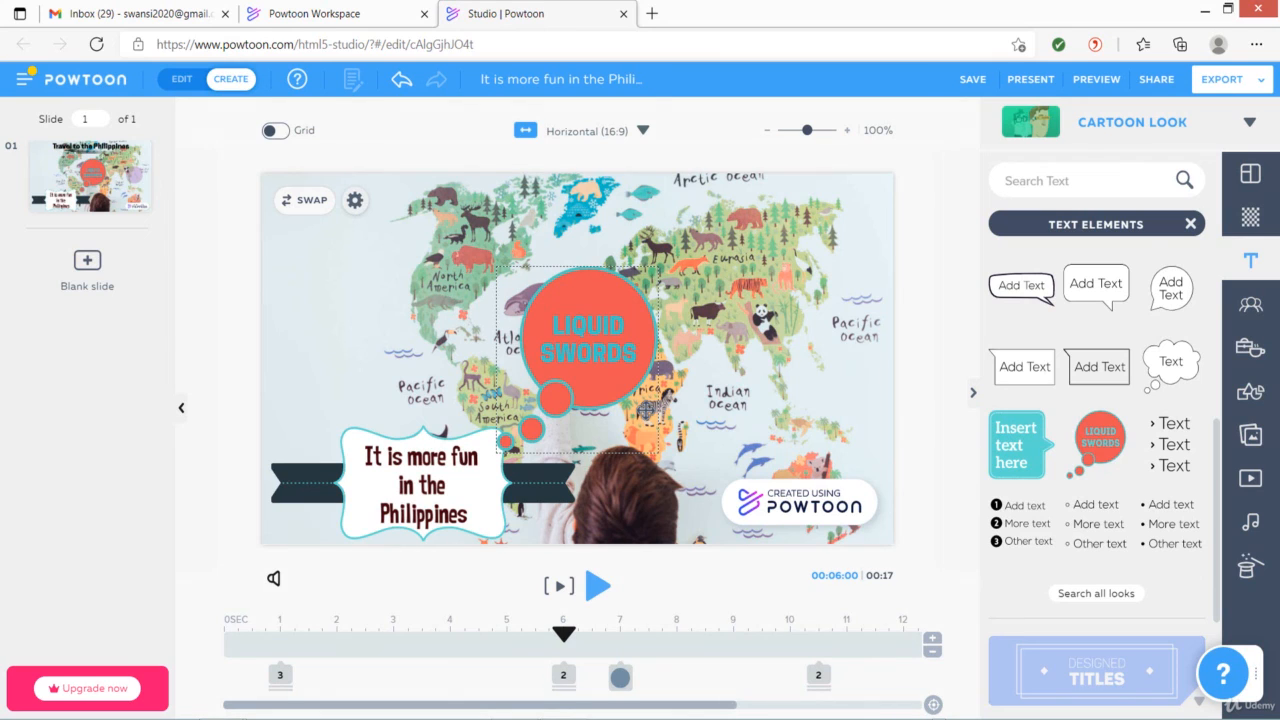
pyautogui.click(648, 408)
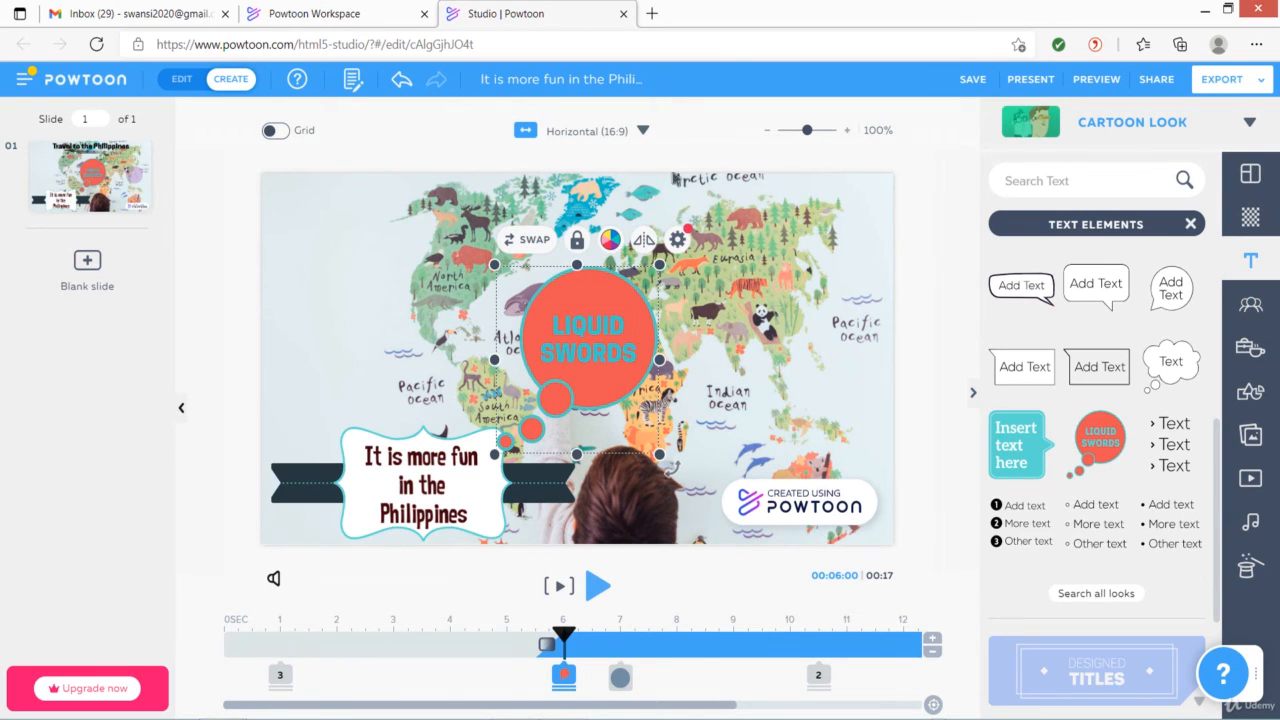
pyautogui.click(644, 241)
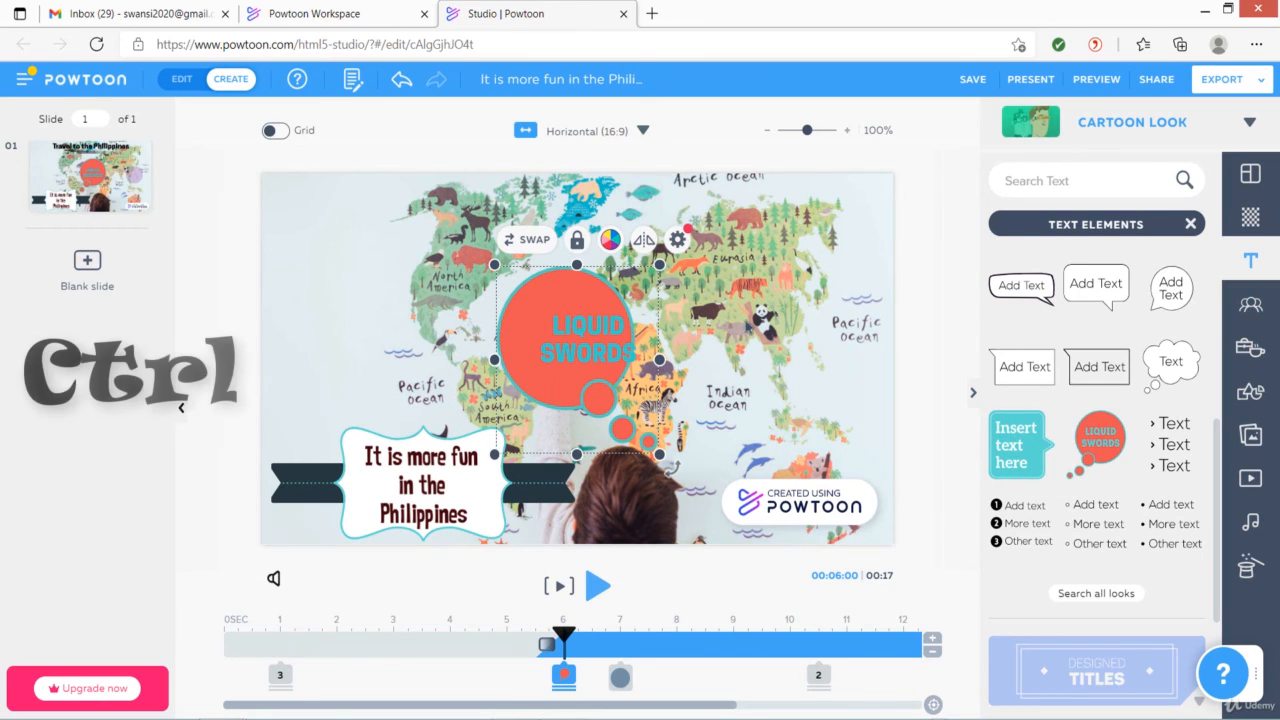
# Move the speech bubble to the slide's upper-left corner and enlarge it slightly
pyautogui.keyDown('ctrl'); pyautogui.click(593, 328); pyautogui.keyUp('ctrl')
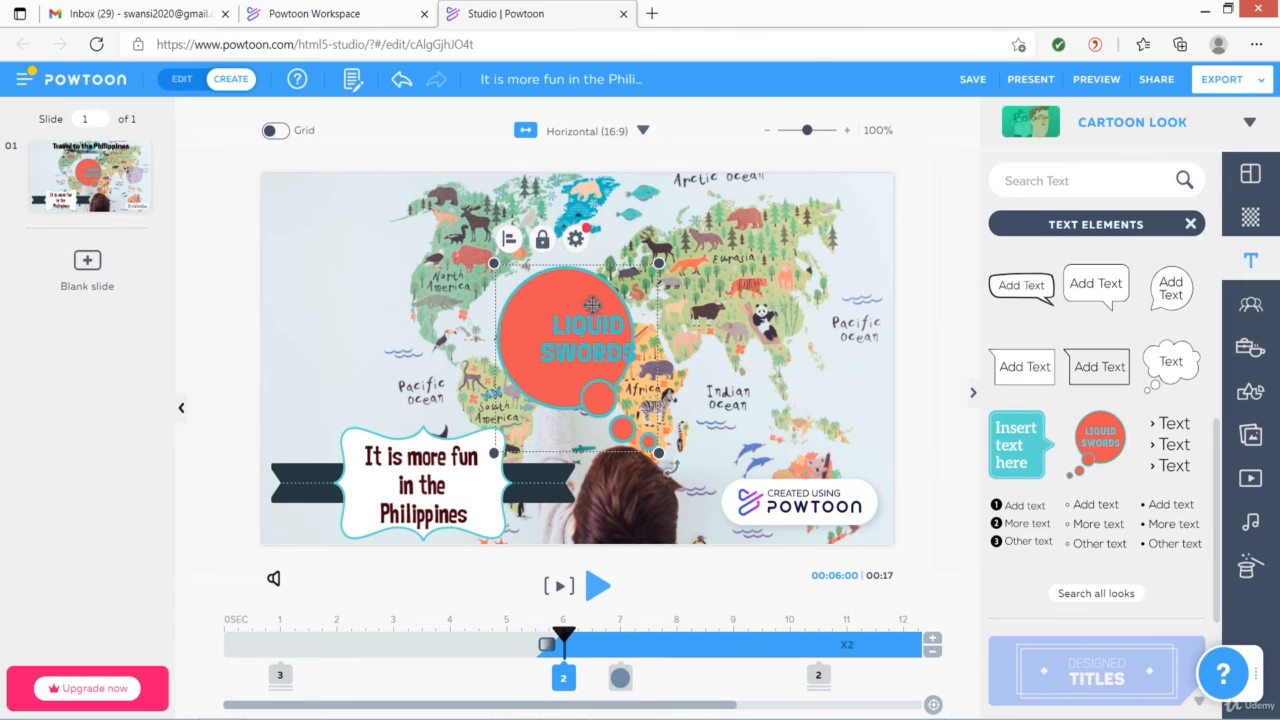
pyautogui.moveTo(592, 305); pyautogui.dragTo(374, 253)
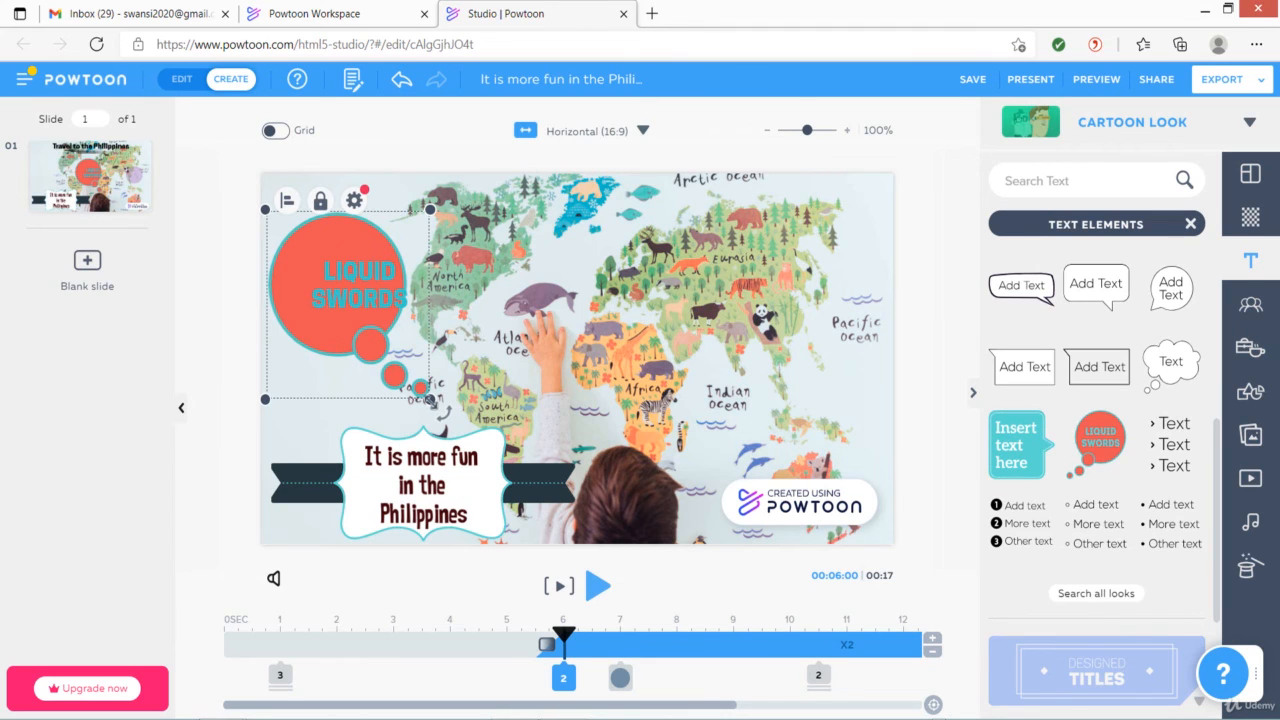
pyautogui.moveTo(431, 400); pyautogui.dragTo(424, 415)
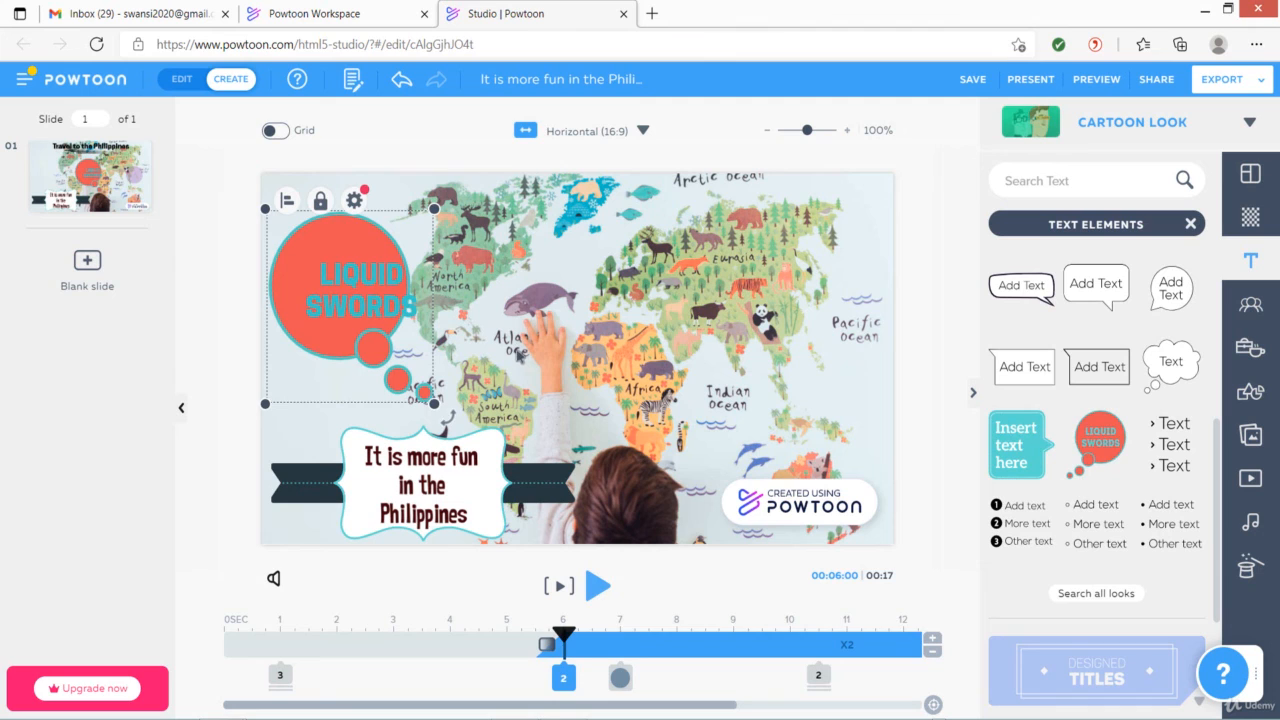
pyautogui.click(522, 369)
pyautogui.click(426, 396)
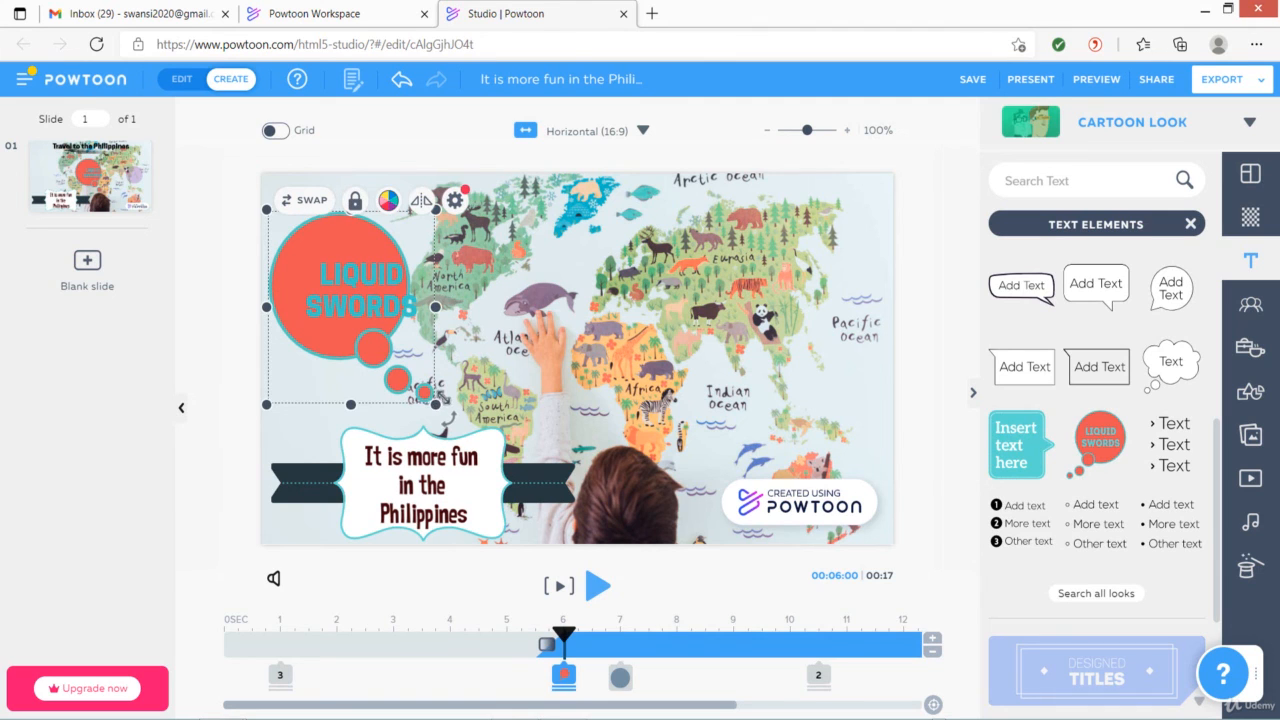
pyautogui.moveTo(434, 404)
pyautogui.mouseDown()
pyautogui.moveTo(399, 419)
pyautogui.moveTo(445, 416)
pyautogui.mouseUp()
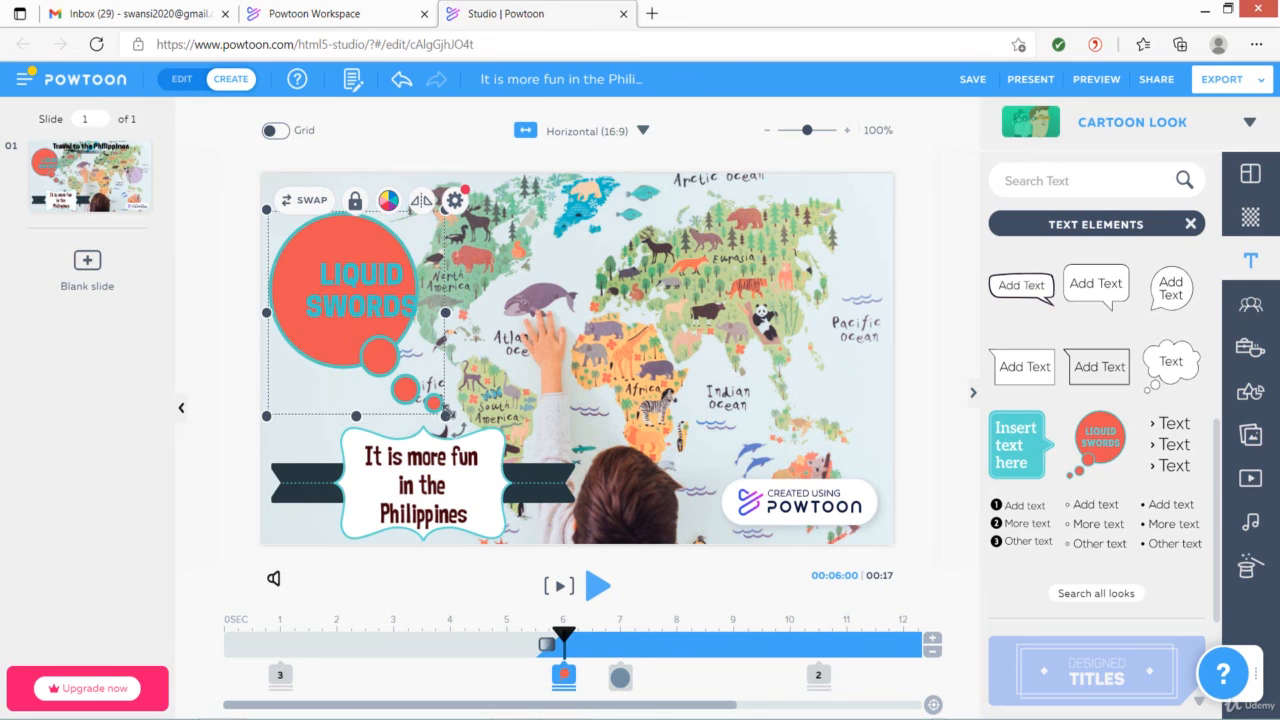
pyautogui.click(530, 376)
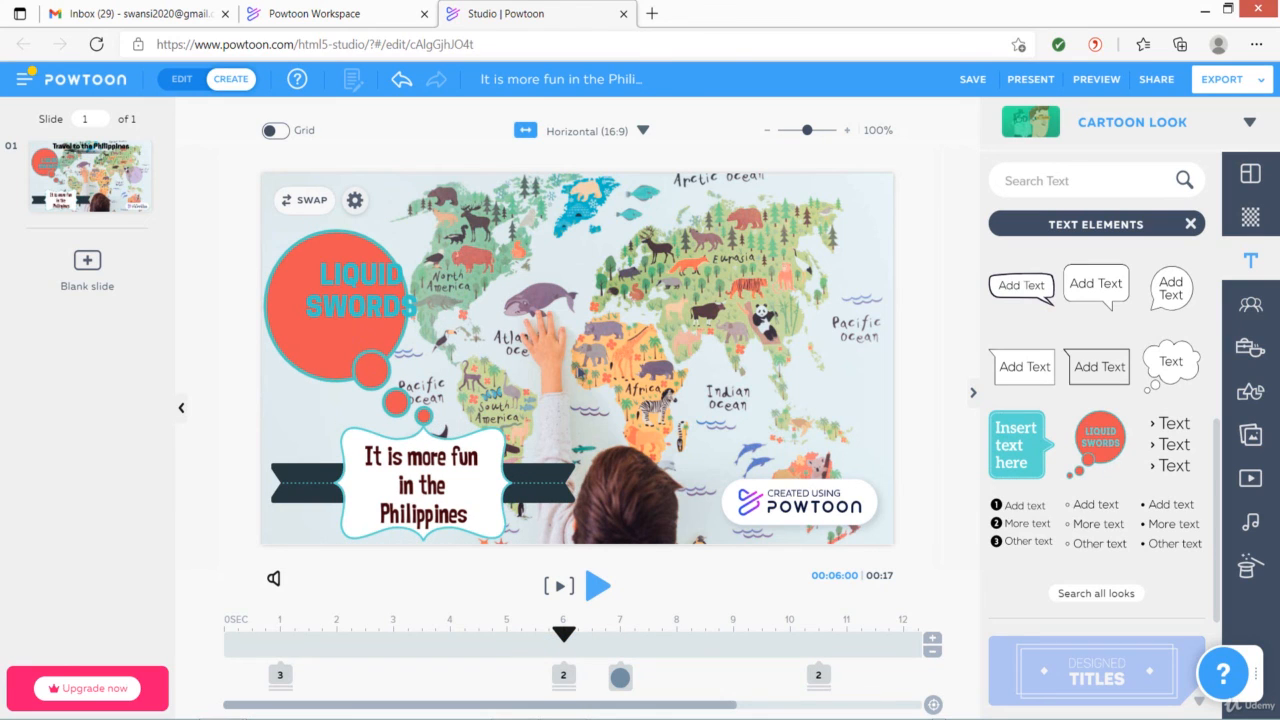
# Replace the bubble's text with "AIIAS, Silang, Cavite"
pyautogui.click(361, 297)
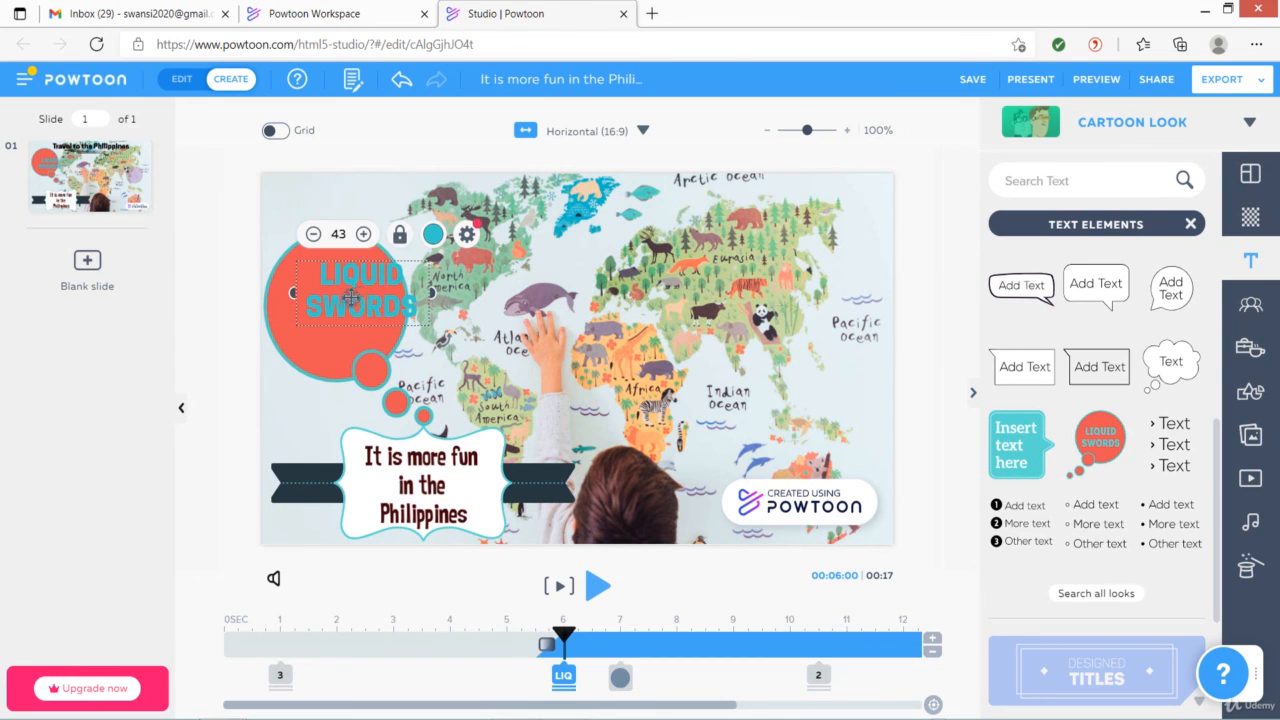
pyautogui.moveTo(350, 297); pyautogui.dragTo(337, 302)
pyautogui.doubleClick(335, 300)
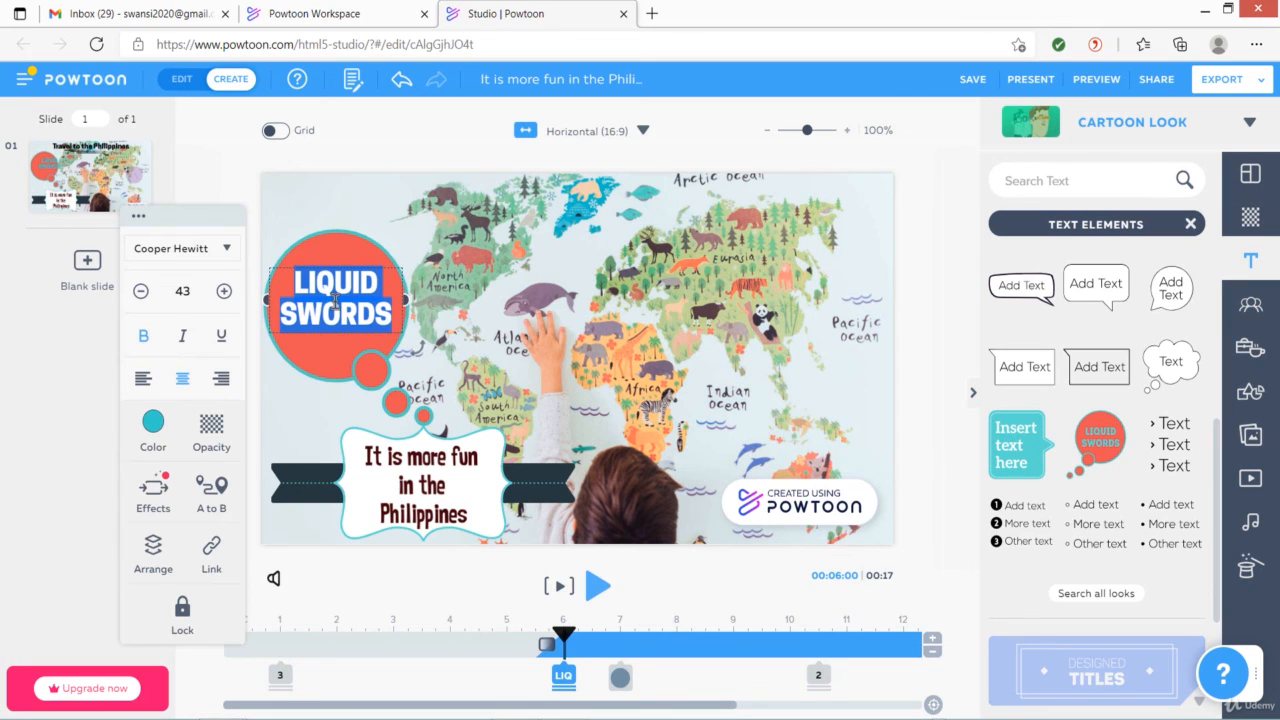
pyautogui.press('BackSpace')
pyautogui.write('ALIAS')
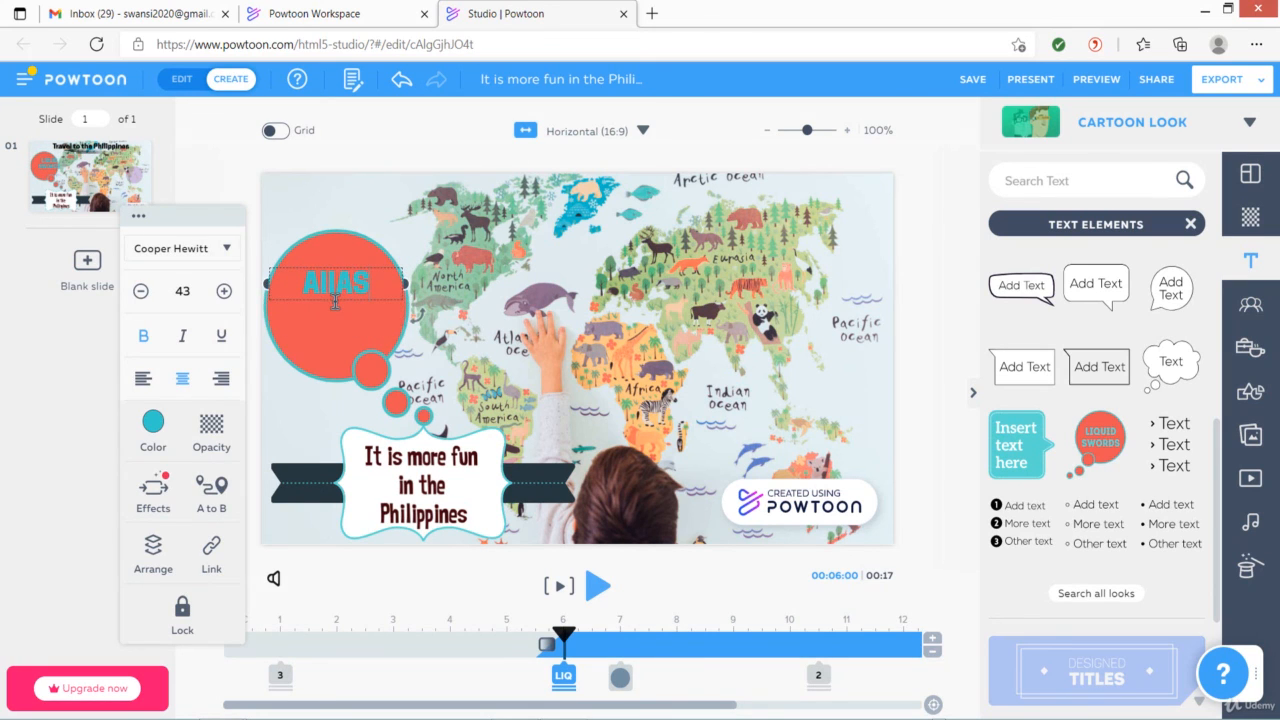
pyautogui.write(', Silang, Cavite')
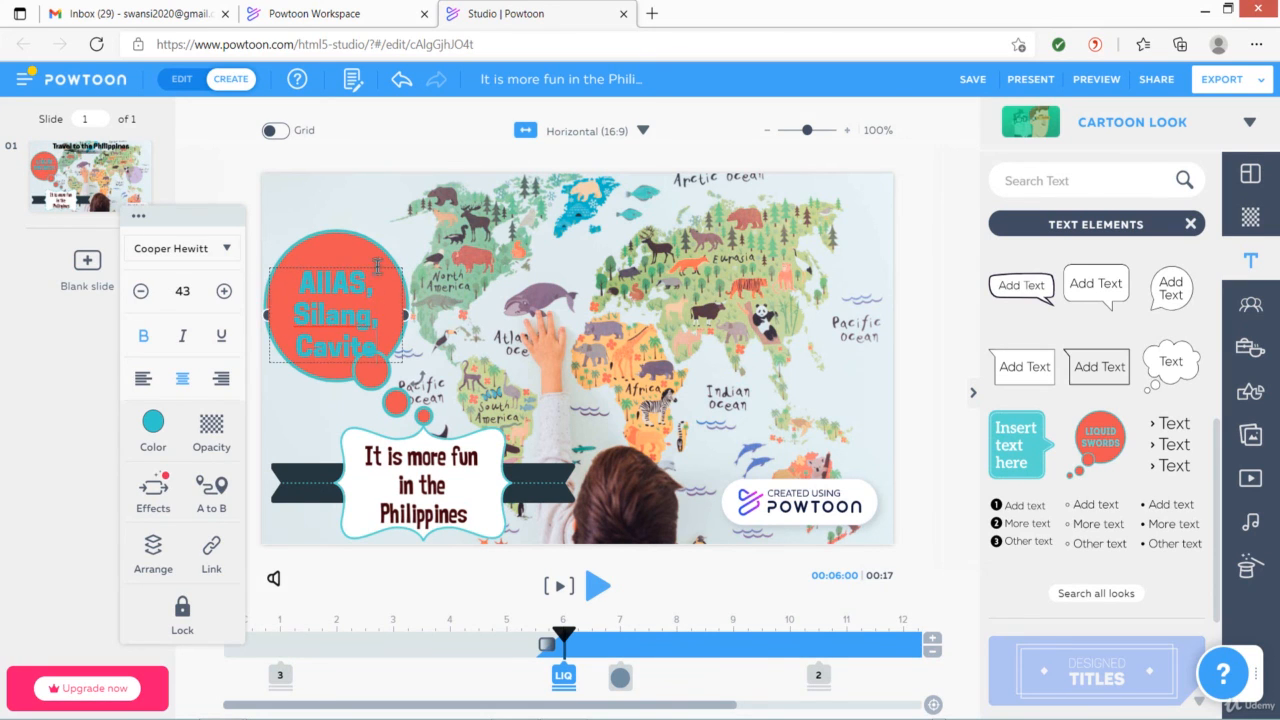
# Change the bubble text's font to Handlee
pyautogui.click(229, 257)
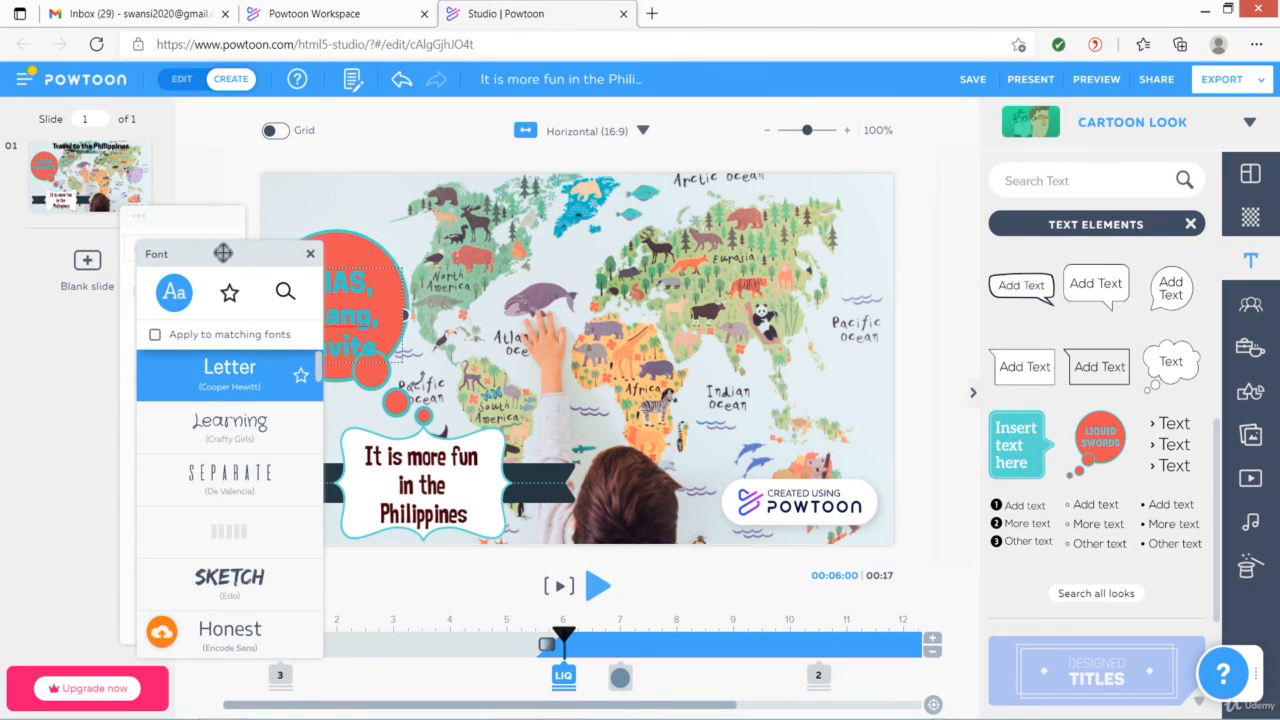
pyautogui.scroll(-5, 228, 470)
pyautogui.click(226, 478)
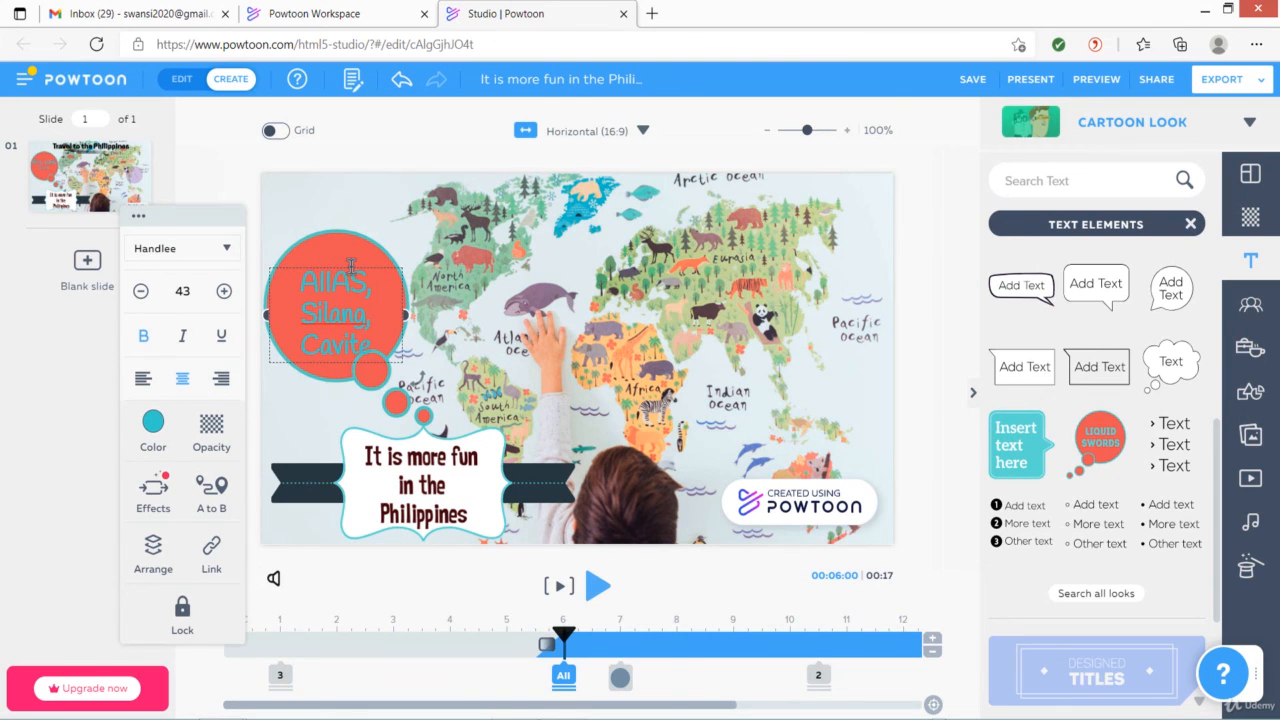
pyautogui.click(594, 540)
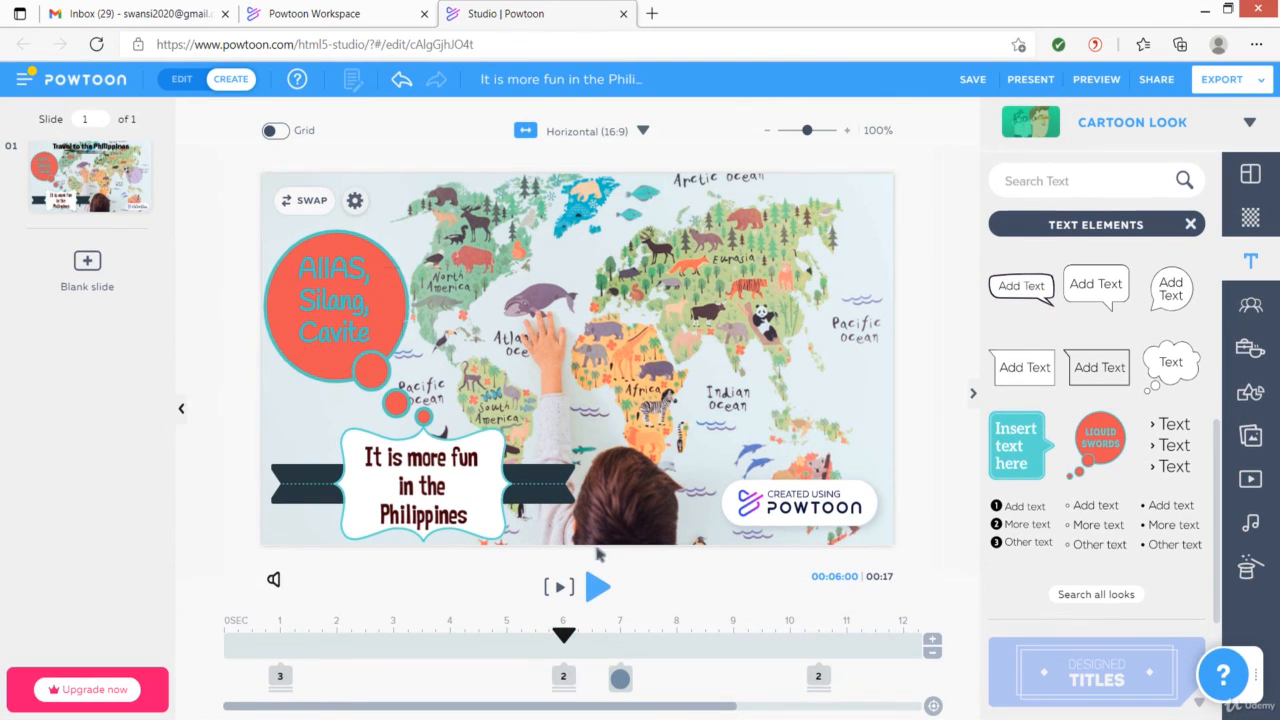
# Set the speech bubble's enter effect to Pop and extend it on the timeline to the slide's end
pyautogui.click(564, 677)
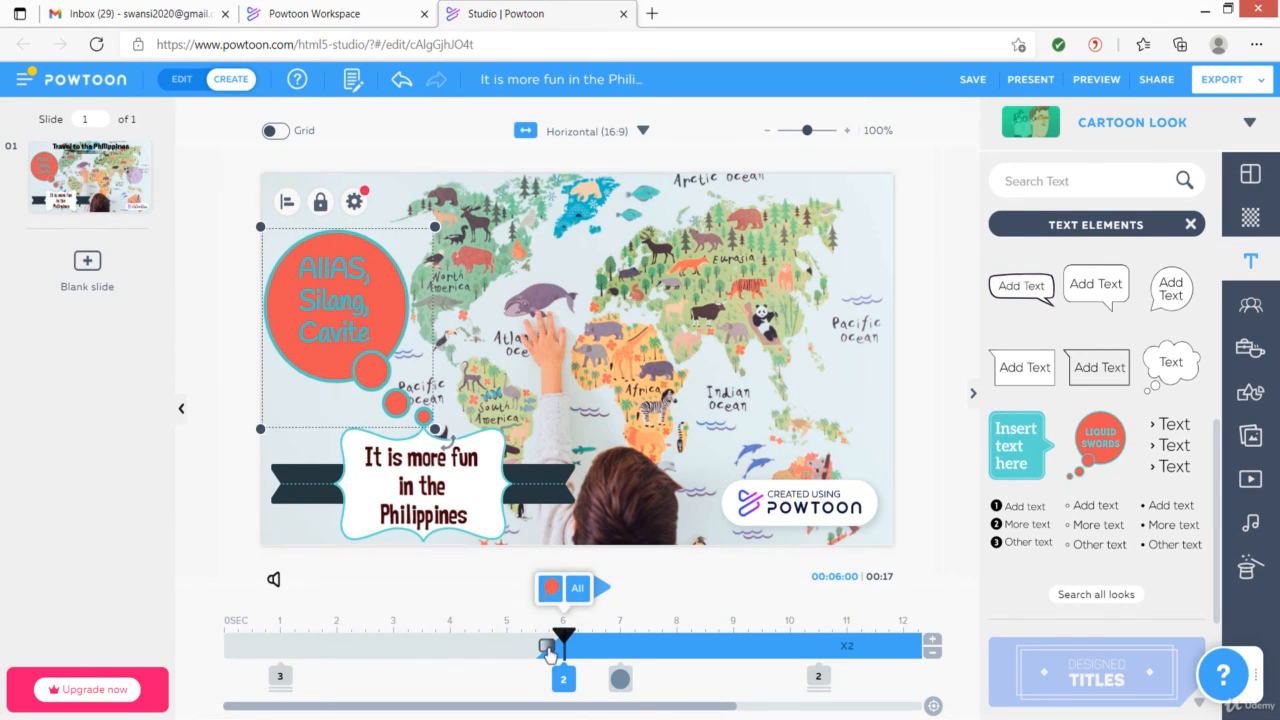
pyautogui.click(547, 646)
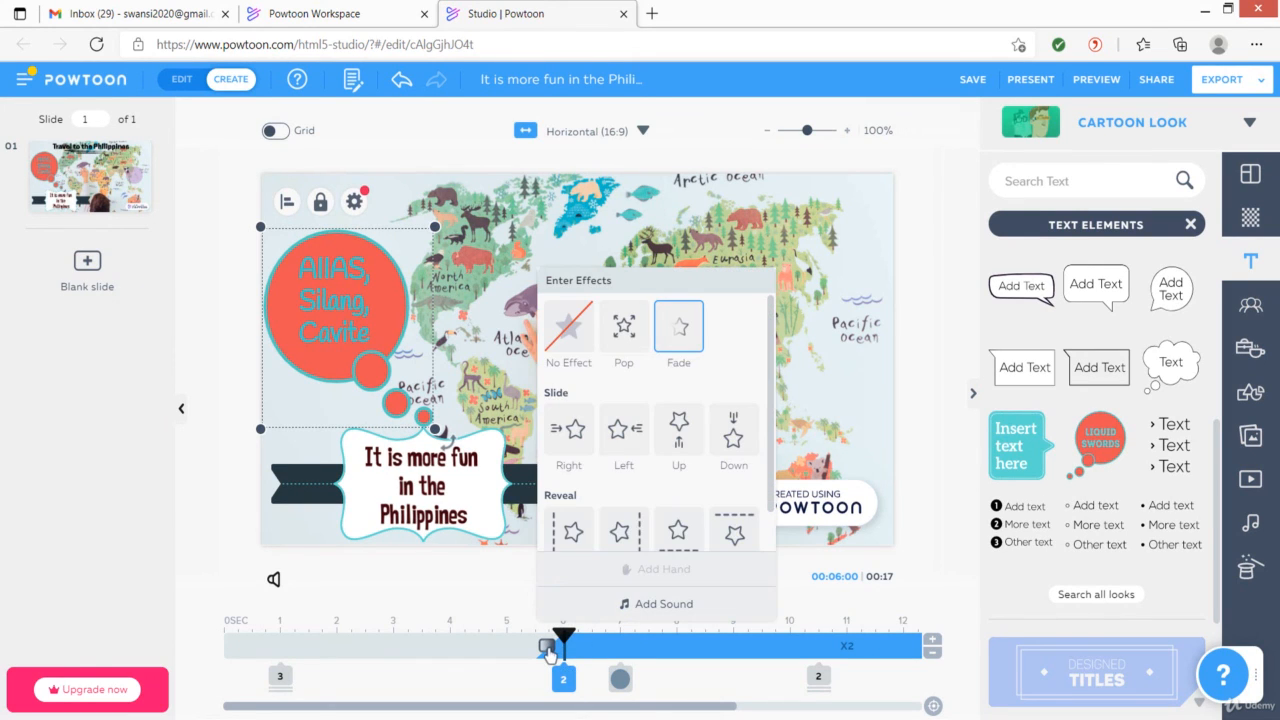
pyautogui.click(625, 335)
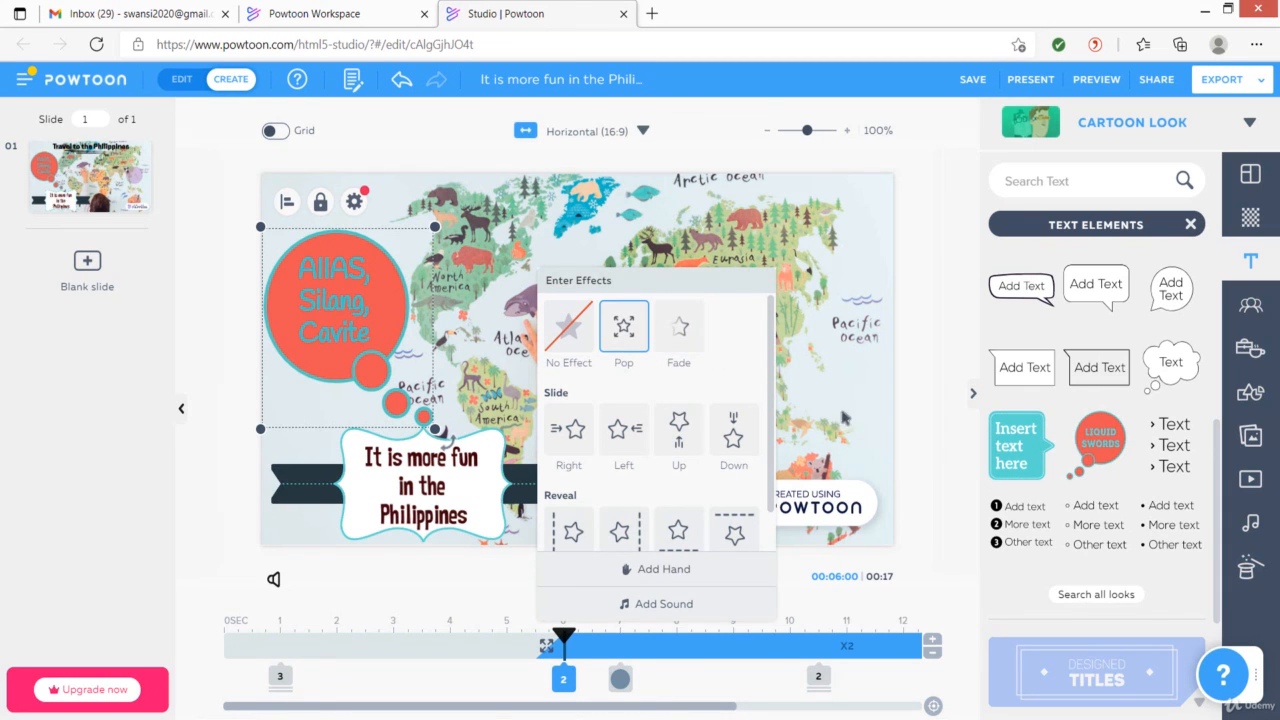
pyautogui.moveTo(655, 713); pyautogui.dragTo(903, 705)
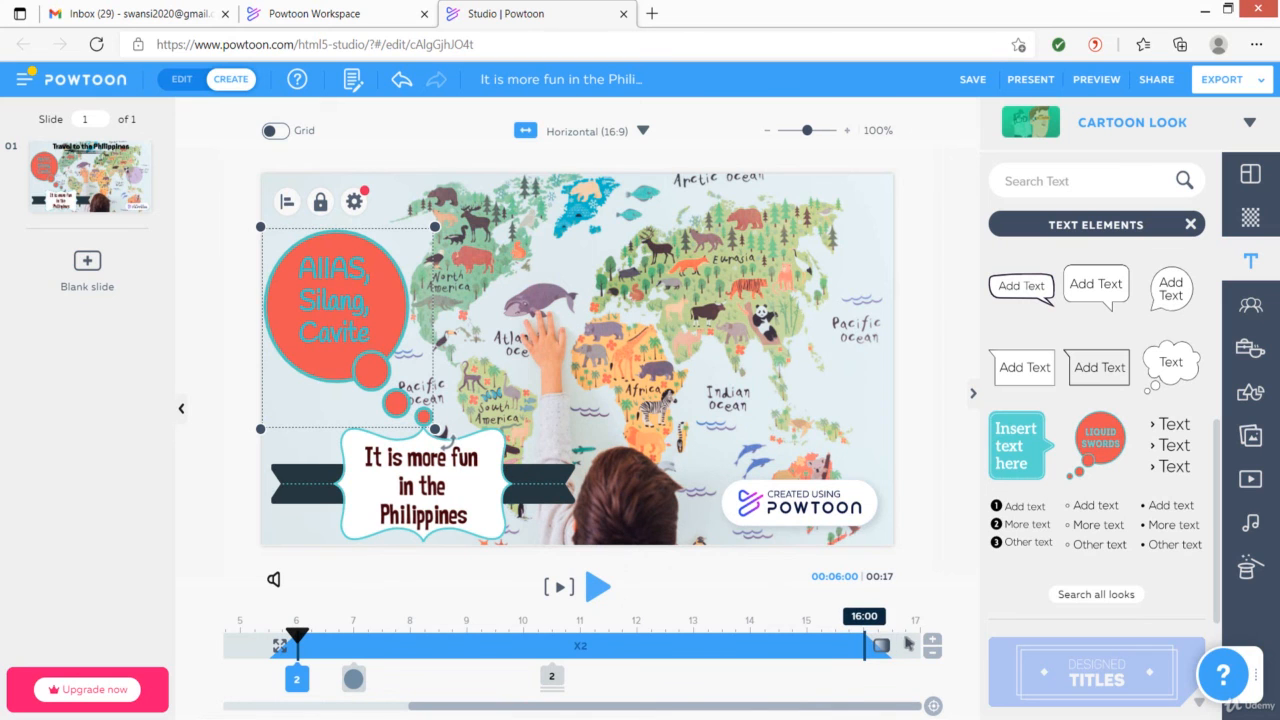
pyautogui.moveTo(881, 645); pyautogui.dragTo(935, 645)
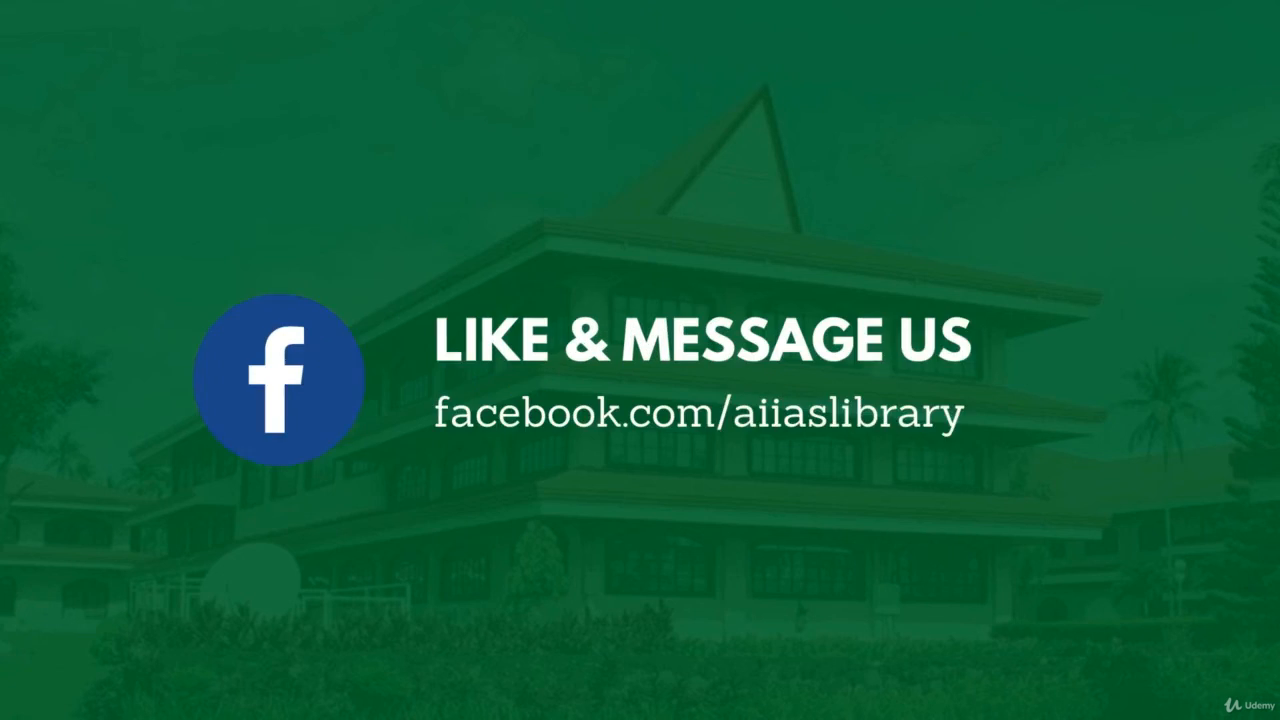